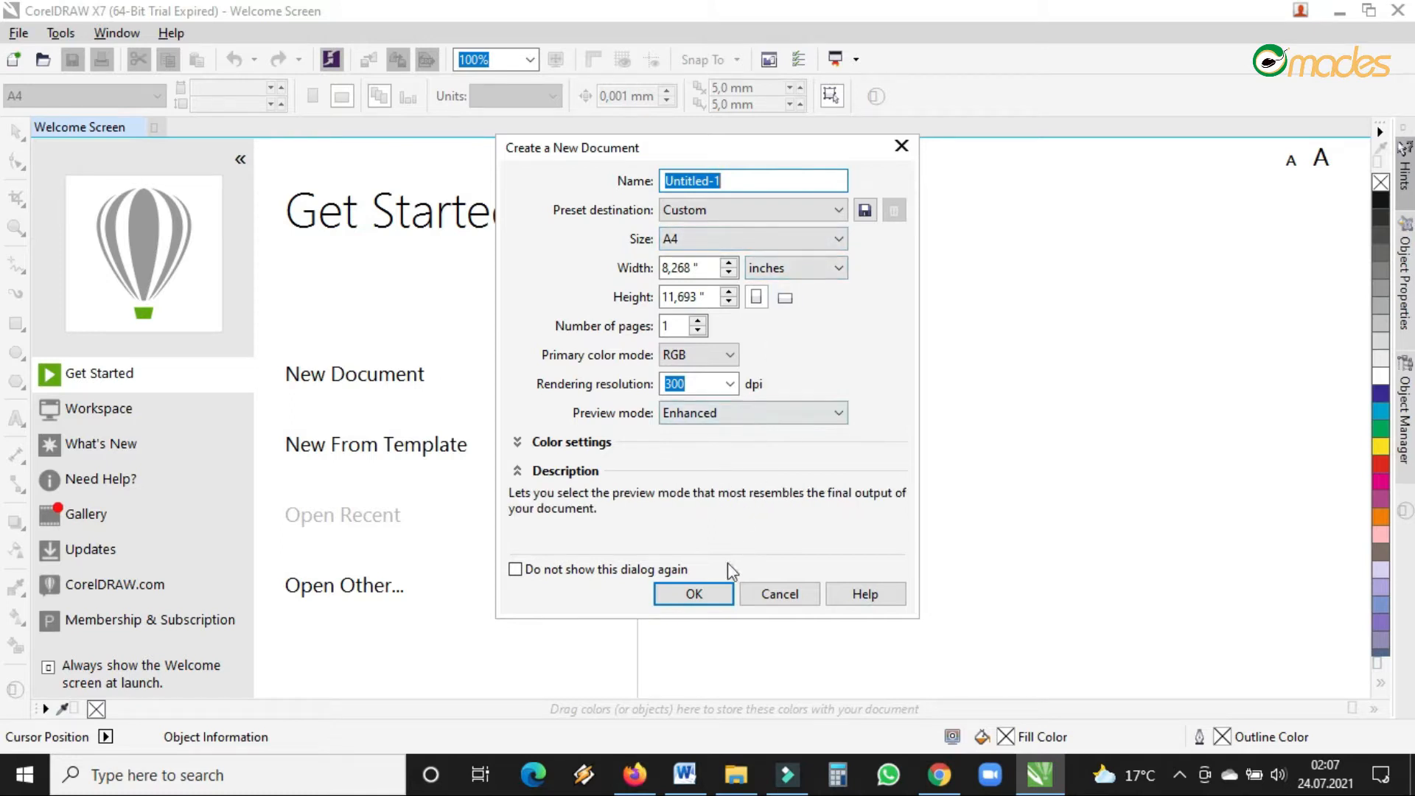
- Create a new RGB A4 document at 300 dpi and switch its page to landscape orientation
left_click(693, 594)
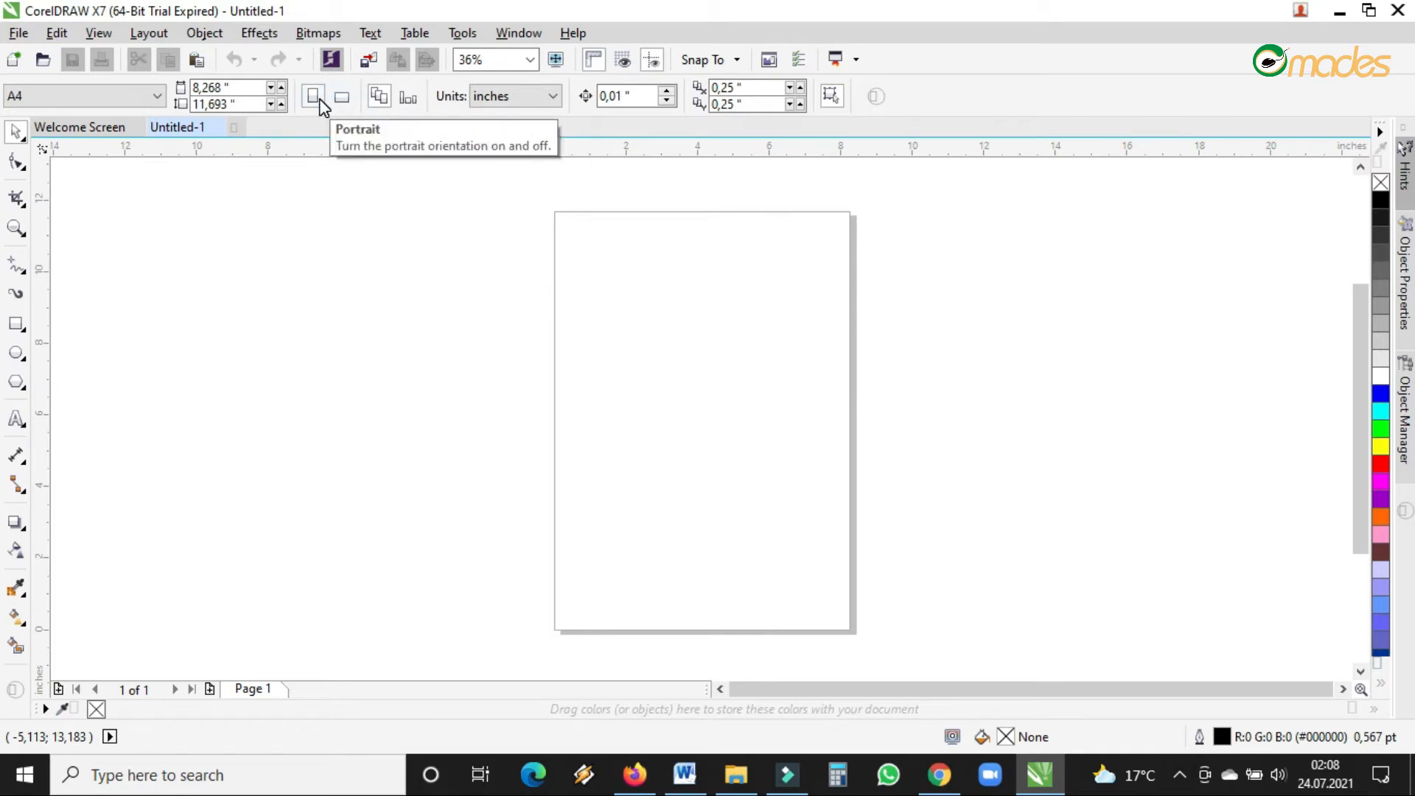
left_click(342, 98)
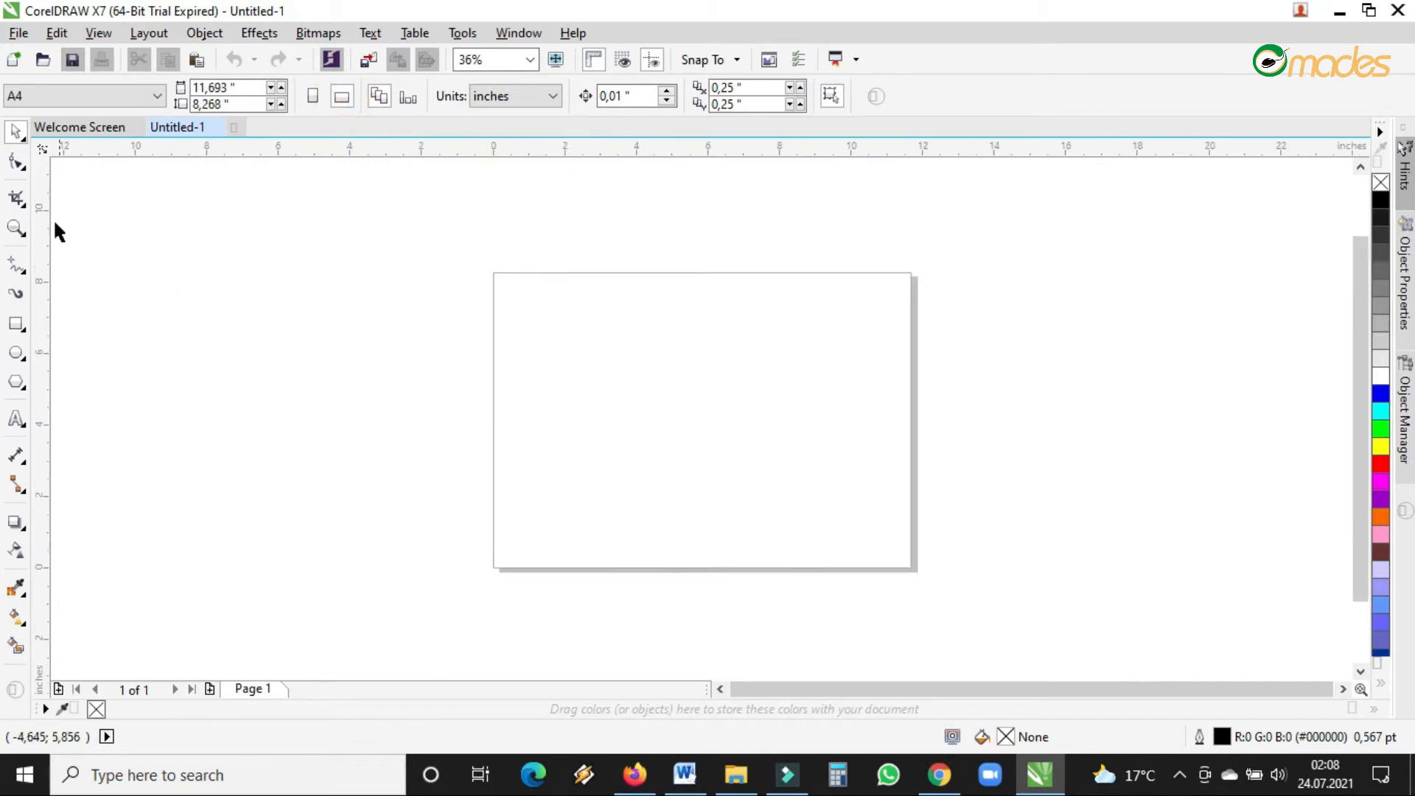
left_click(16, 226)
left_click_drag(423, 230, 958, 609)
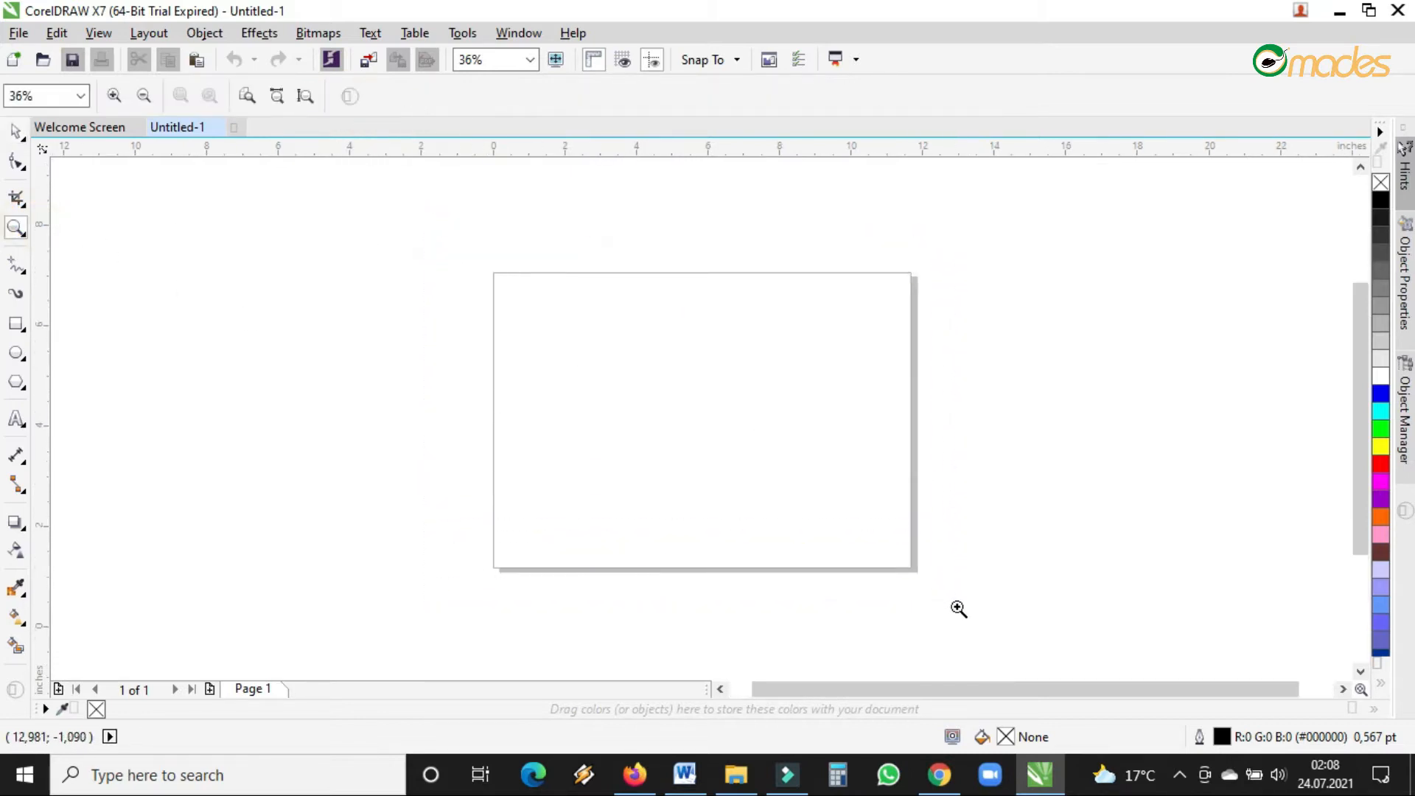
left_click(16, 132)
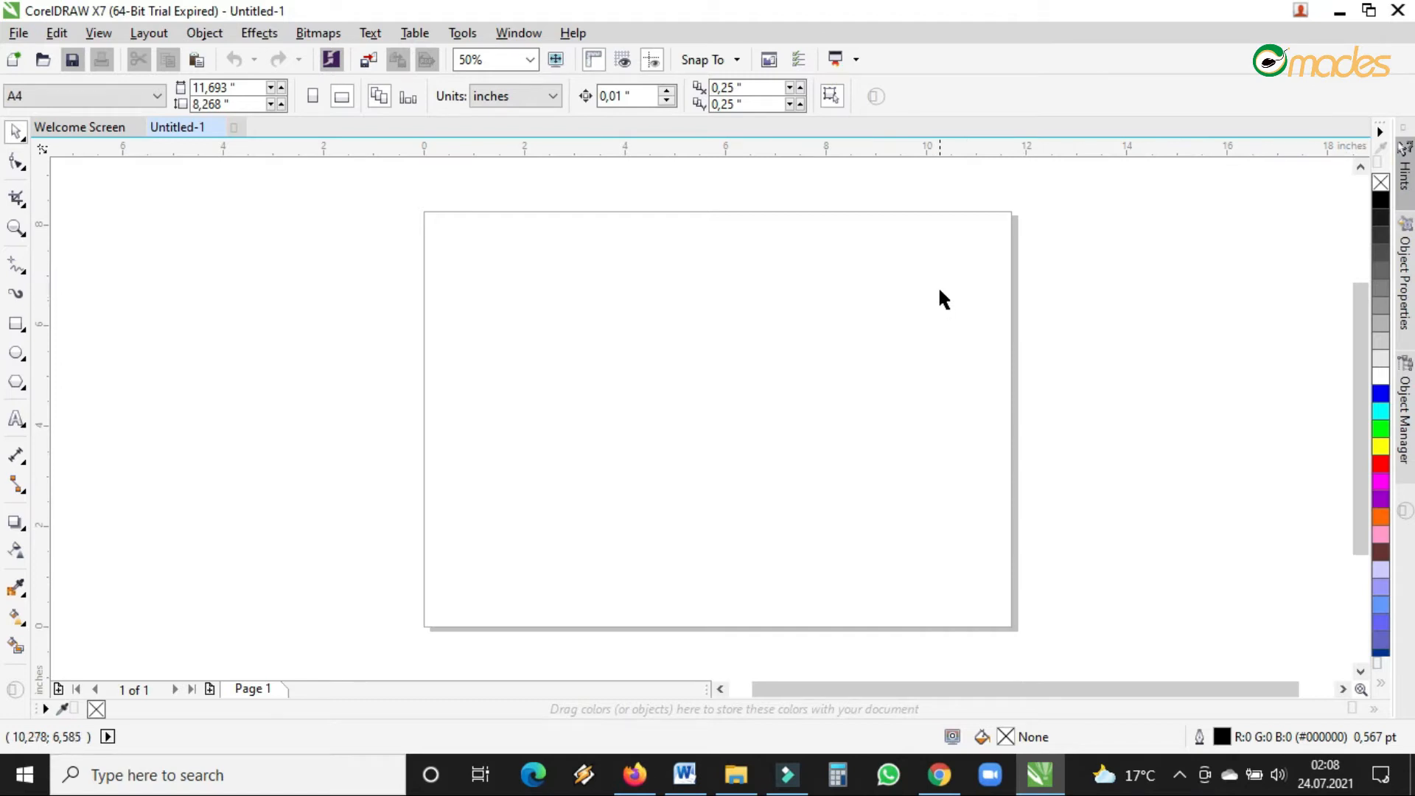
- Draw a rectangle about 7 by 3.84 inches in the middle of the page and shift it slightly up and left
left_click(16, 325)
left_click_drag(574, 321, 926, 514)
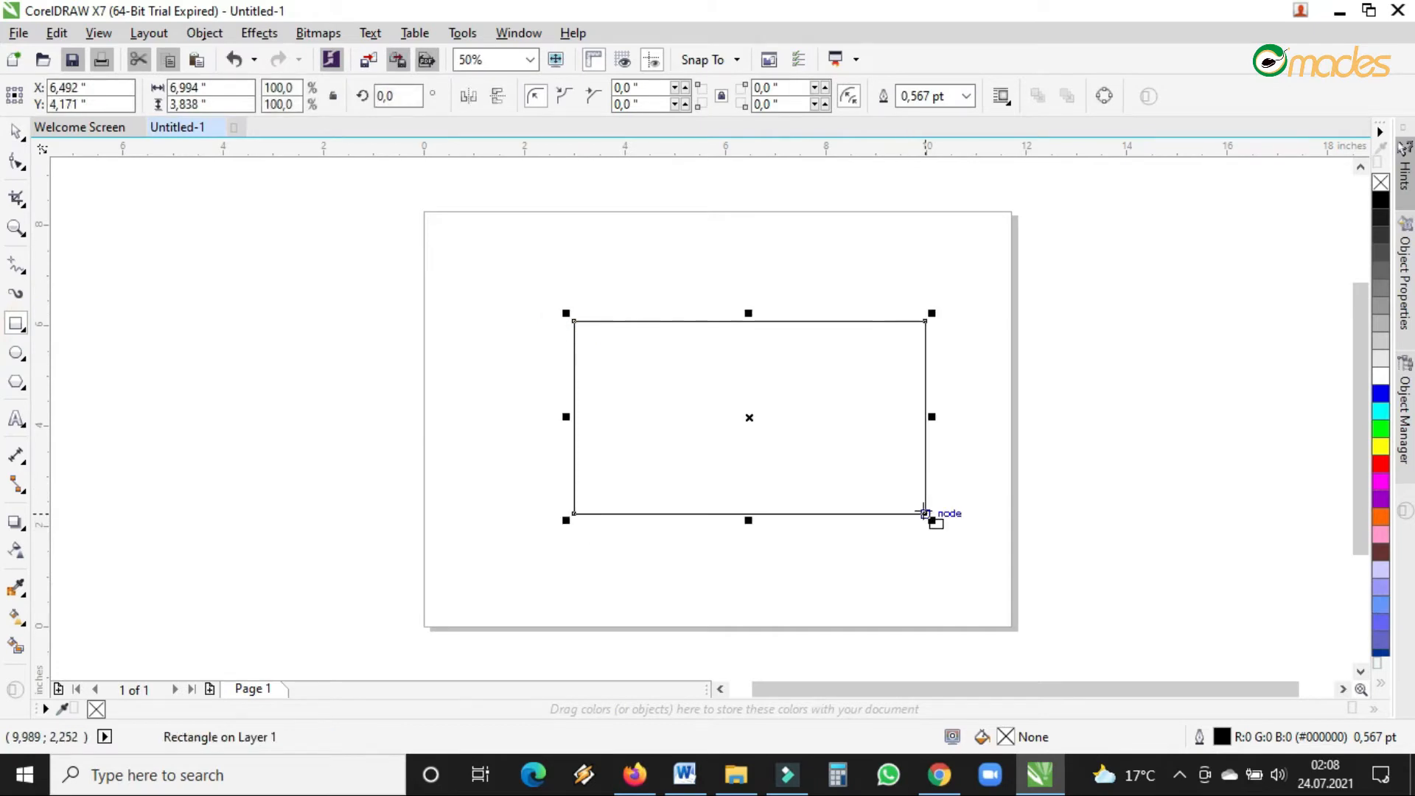
left_click(15, 133)
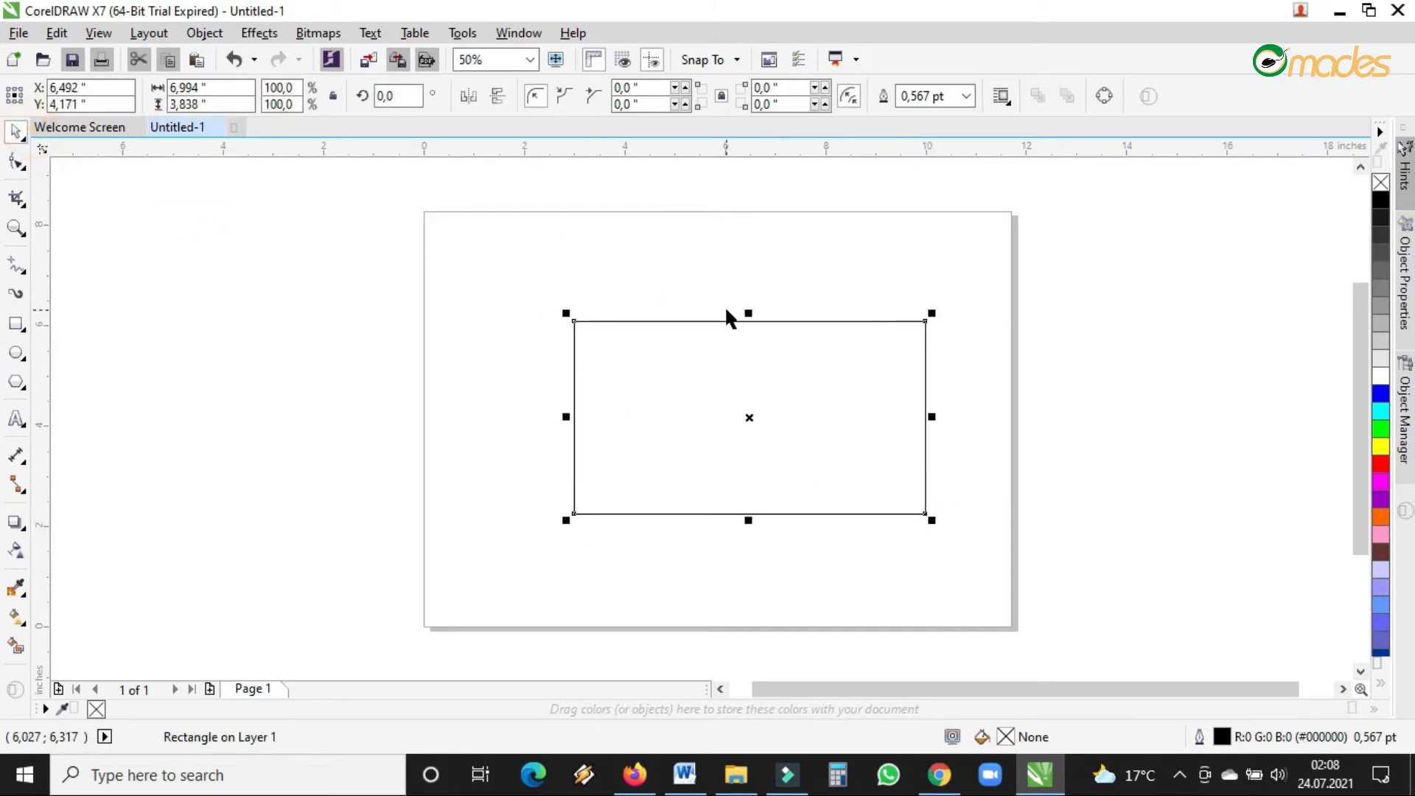
left_click(1041, 341)
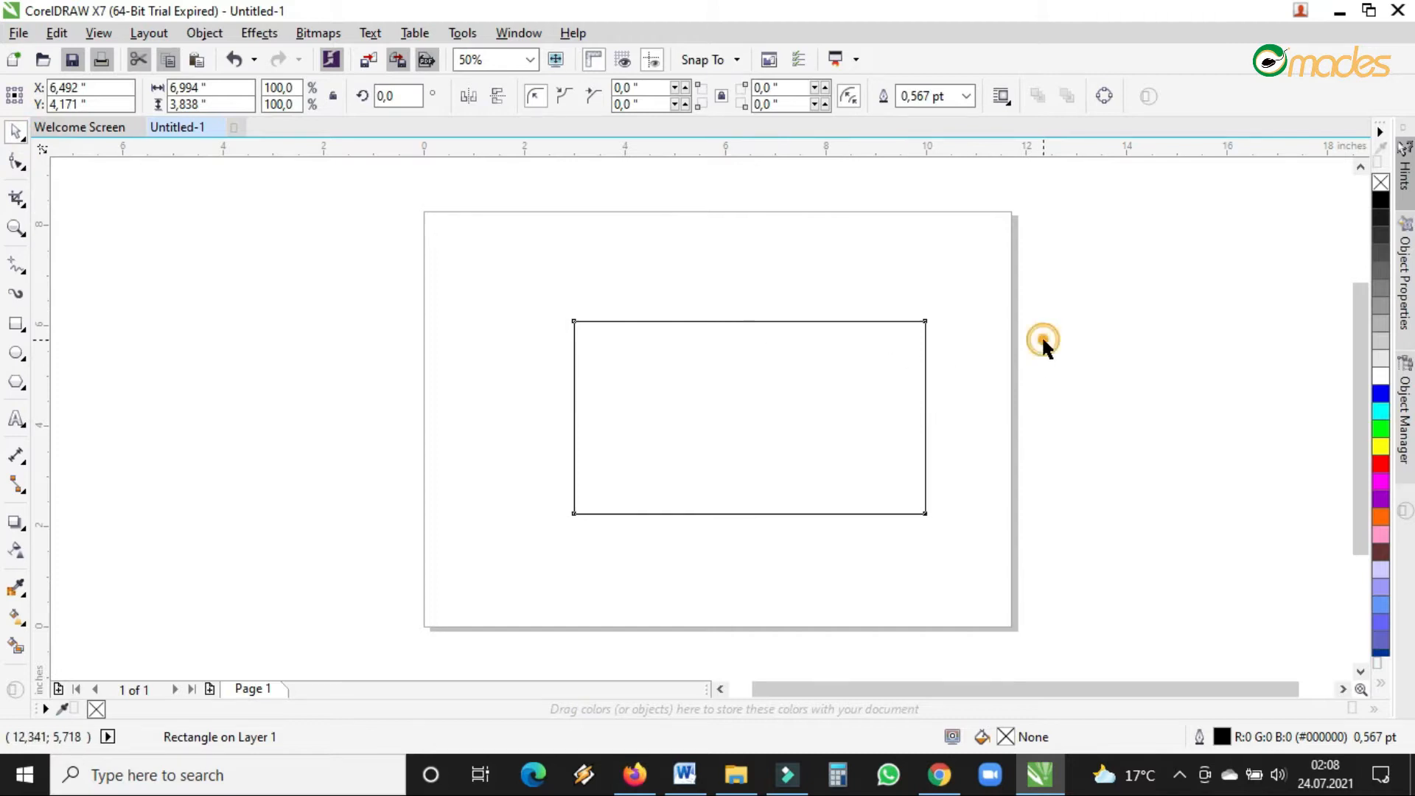
left_click(925, 394)
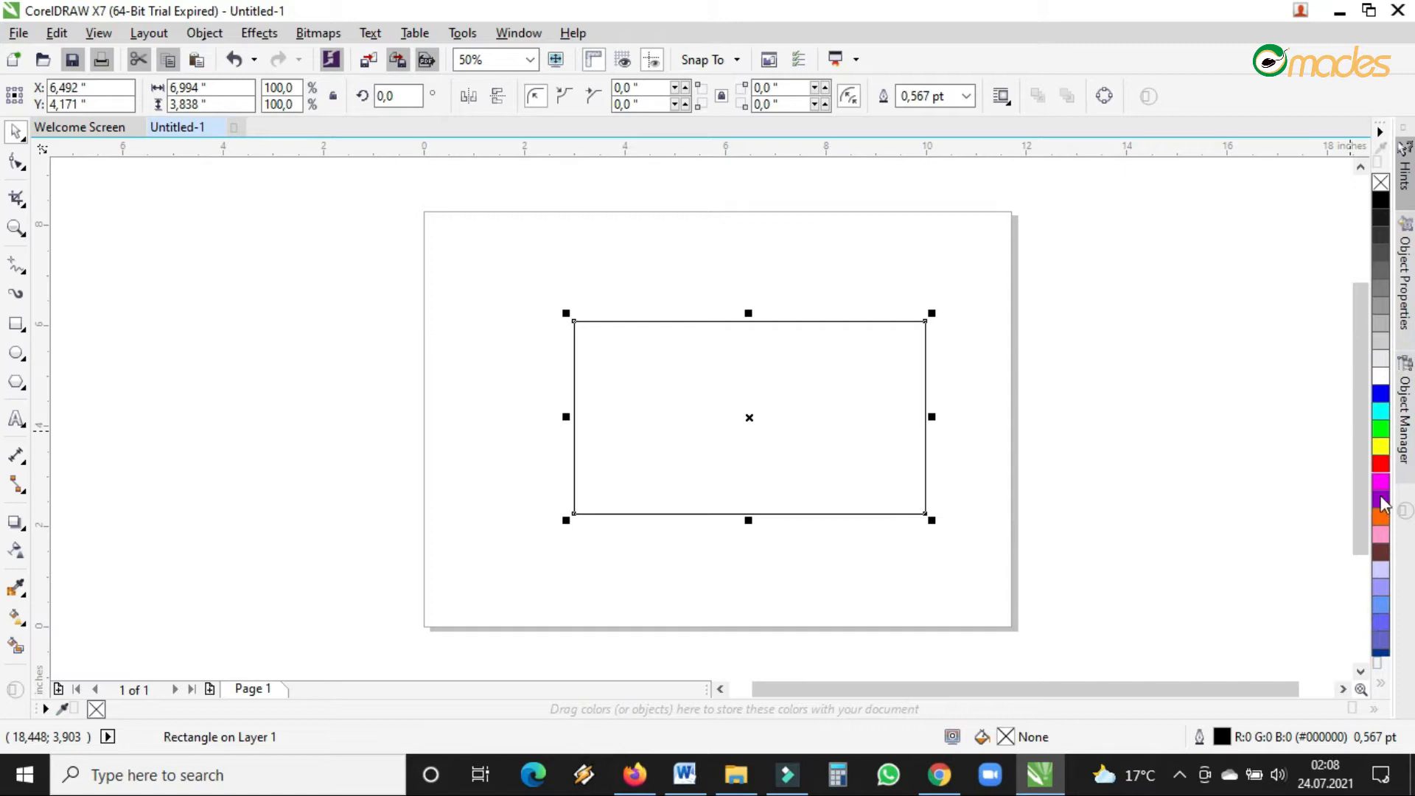
left_click(1382, 685)
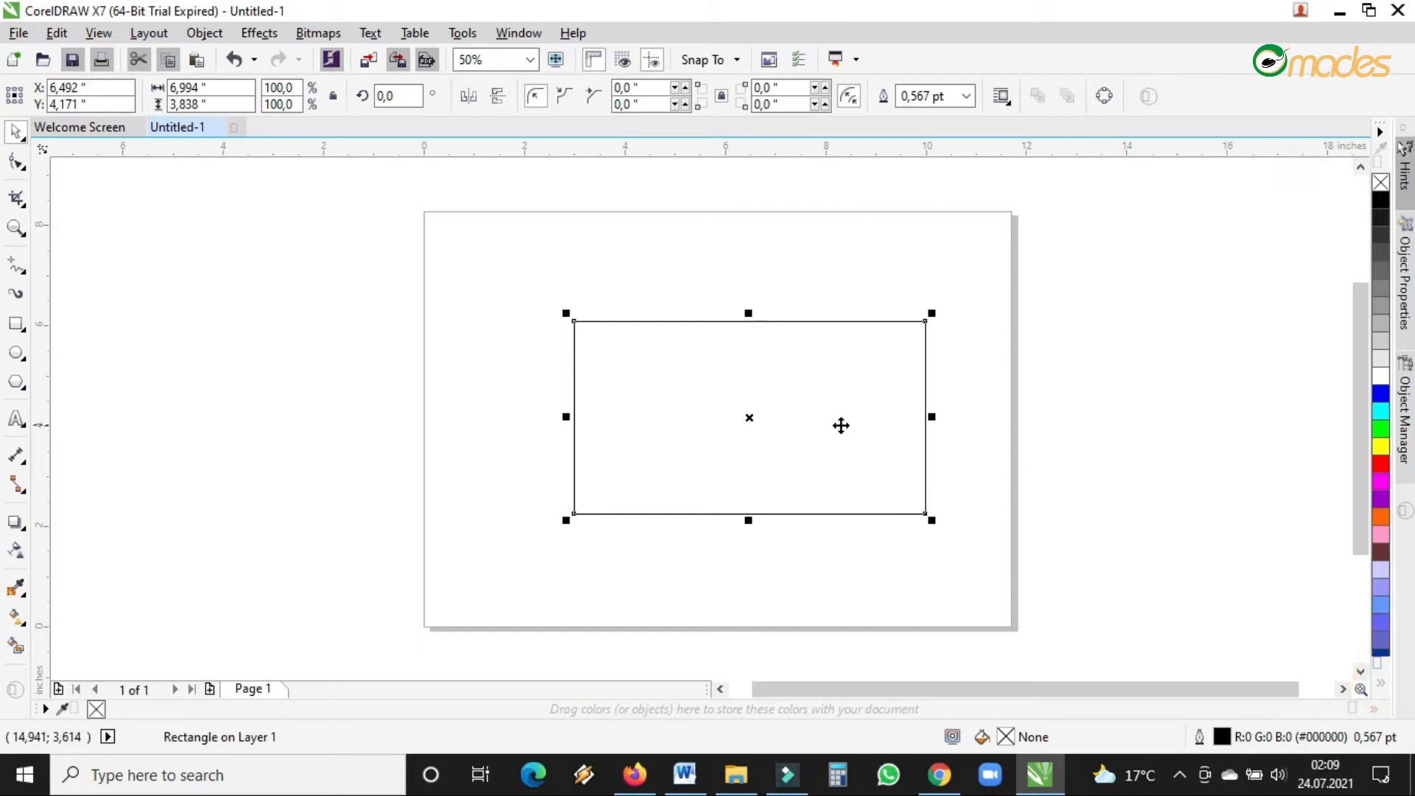
left_click_drag(837, 395, 824, 387)
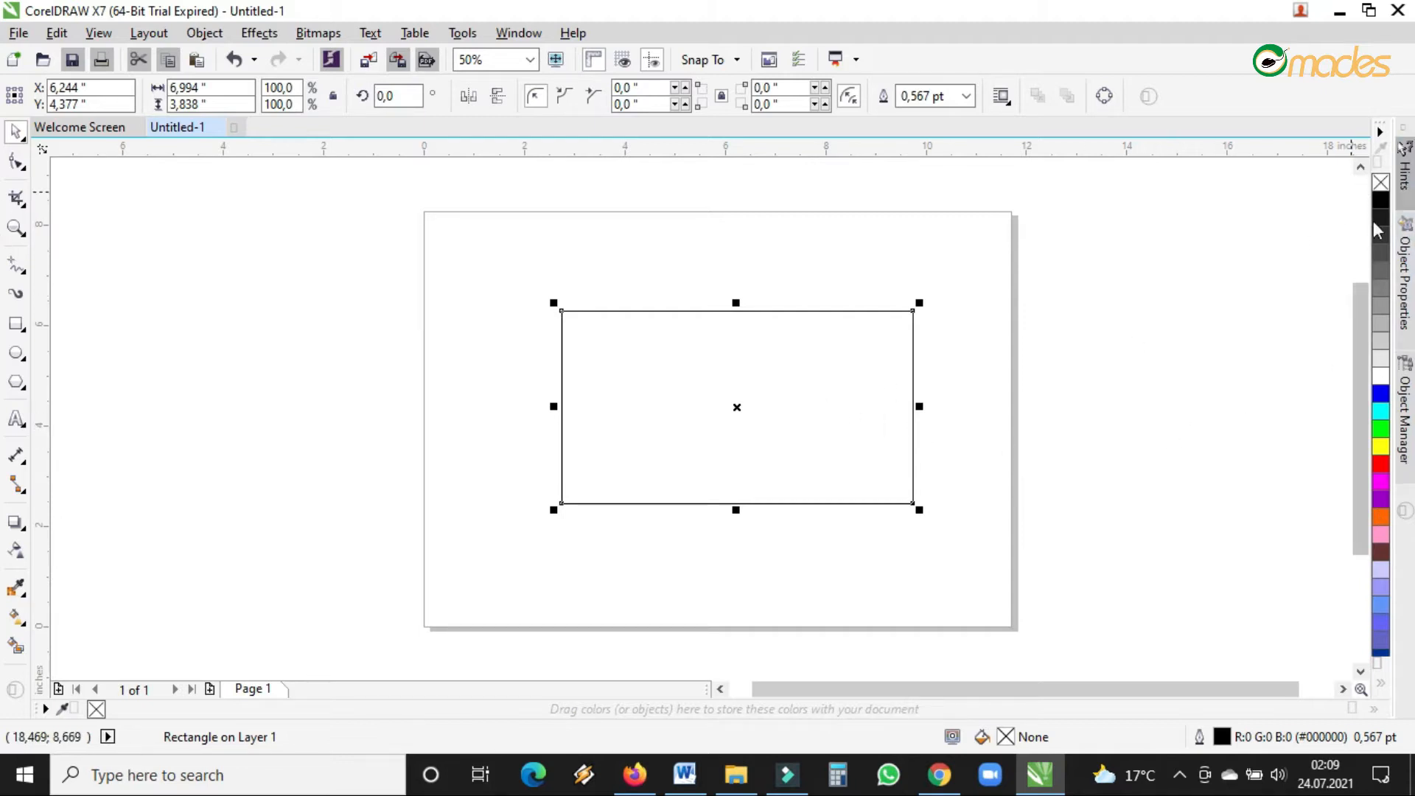
- Try solid fills on the rectangle one after another: black, dark grey, light grey, green, yellow and orange
left_click(1381, 200)
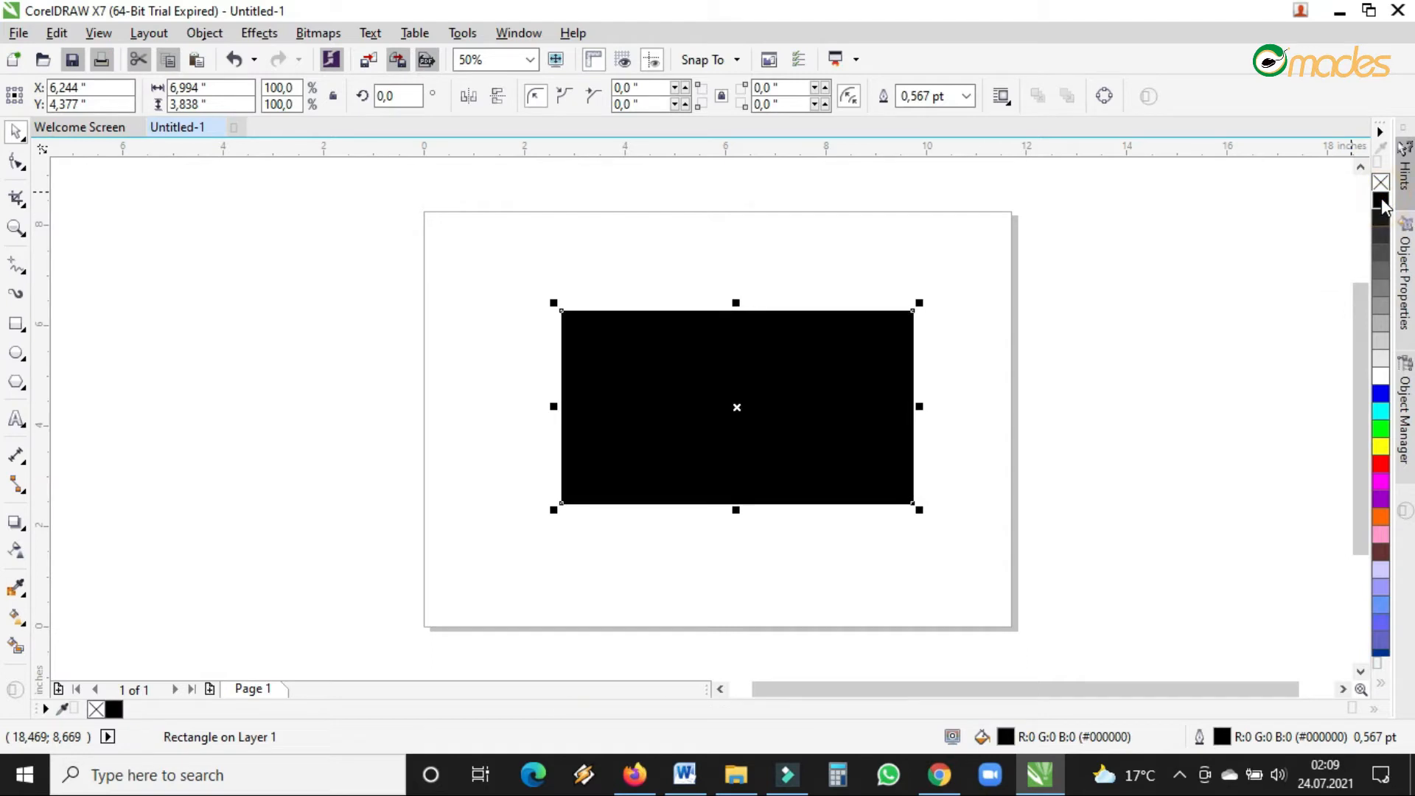
left_click_drag(1380, 204, 1382, 272)
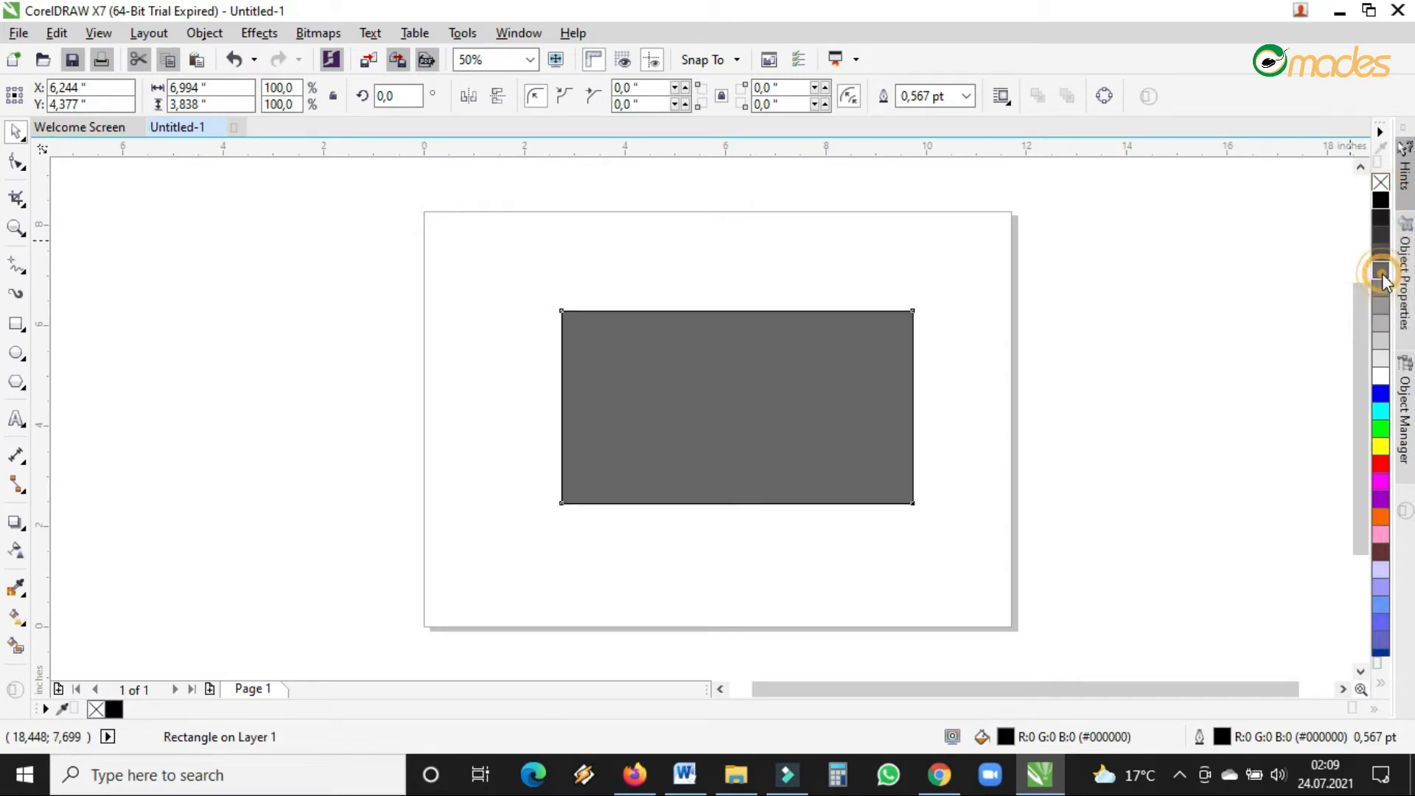
left_click(1382, 342)
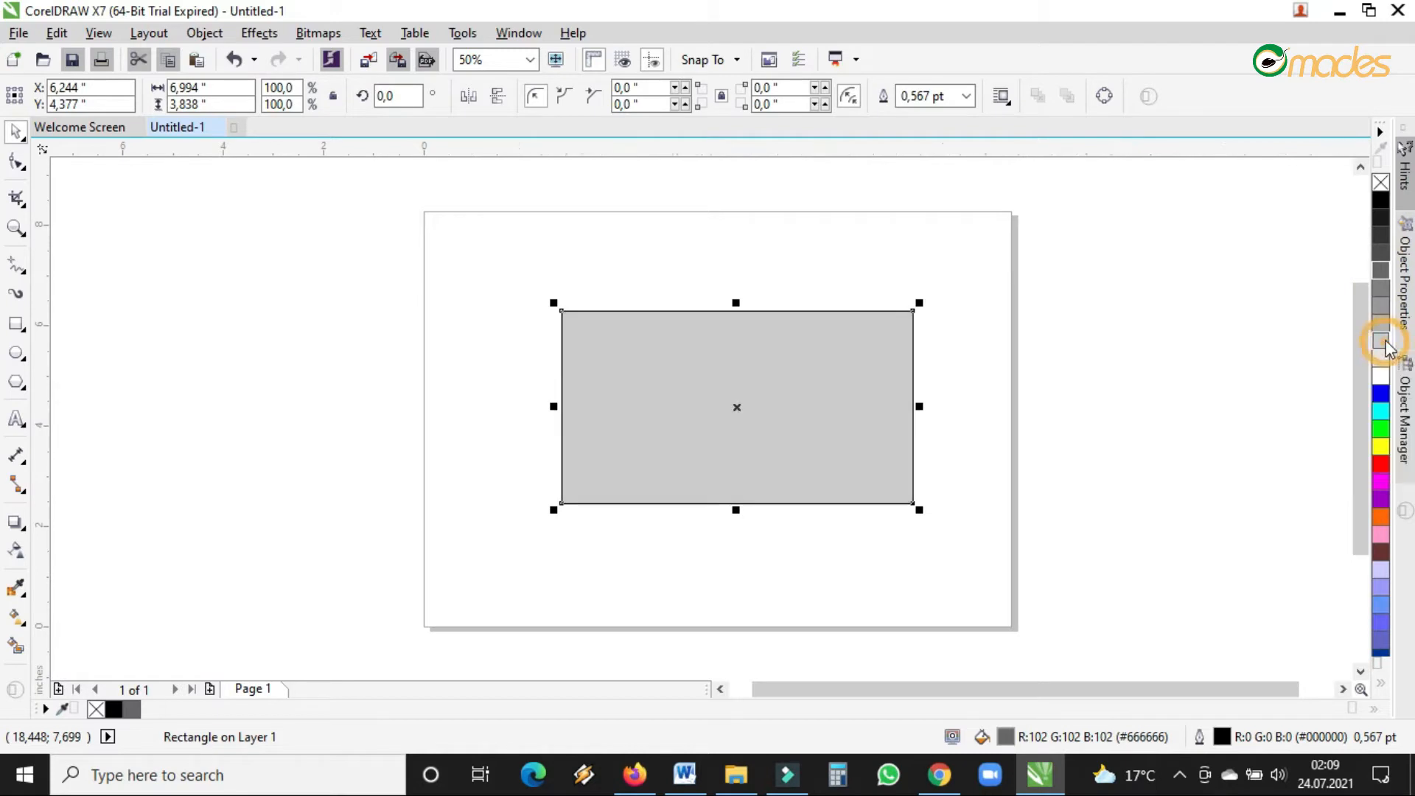
left_click(1381, 431)
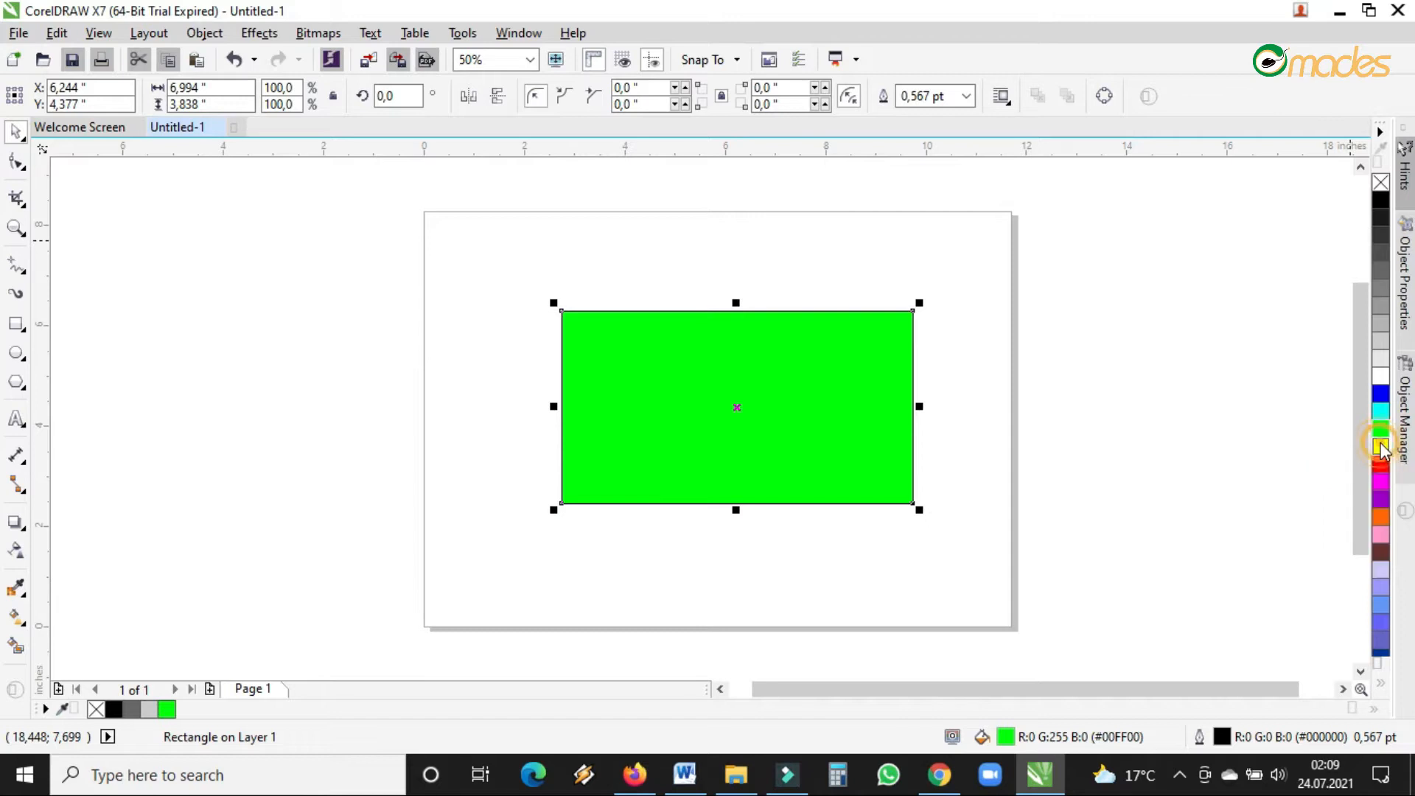
left_click(1381, 445)
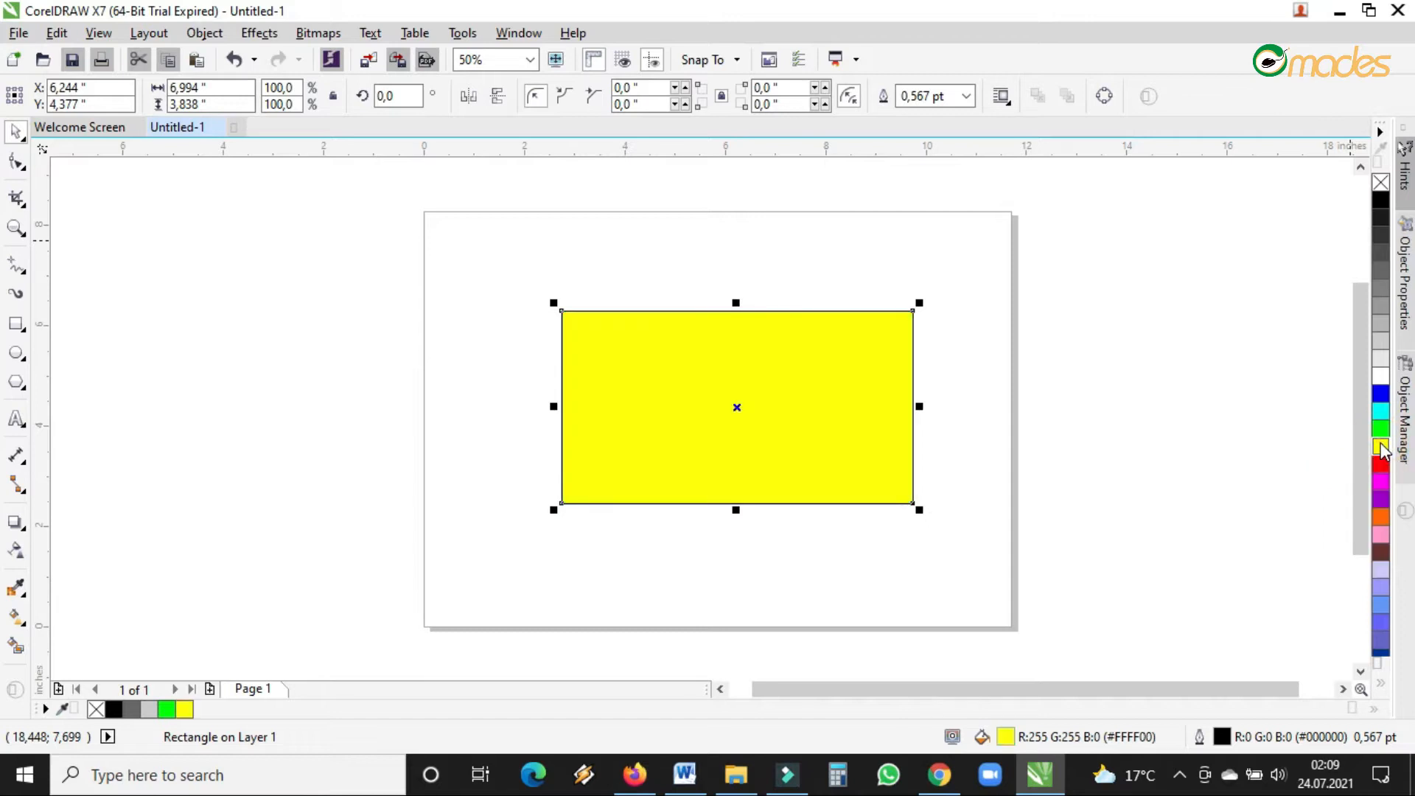
left_click(1380, 518)
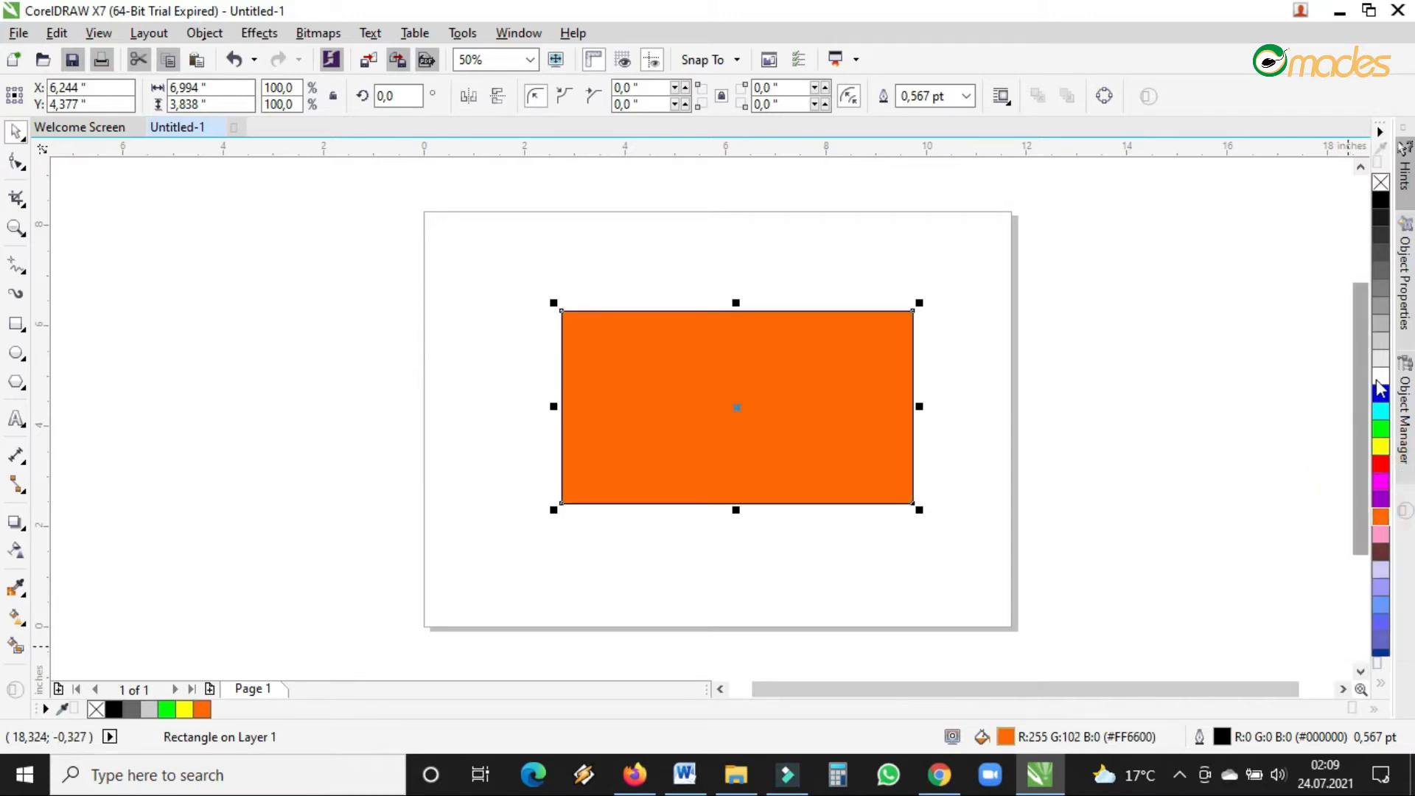
- Try further fills from the expanded colour palette on the rectangle: #330099, #660066, #330066, #FF6666 and #993366
left_click(1360, 671)
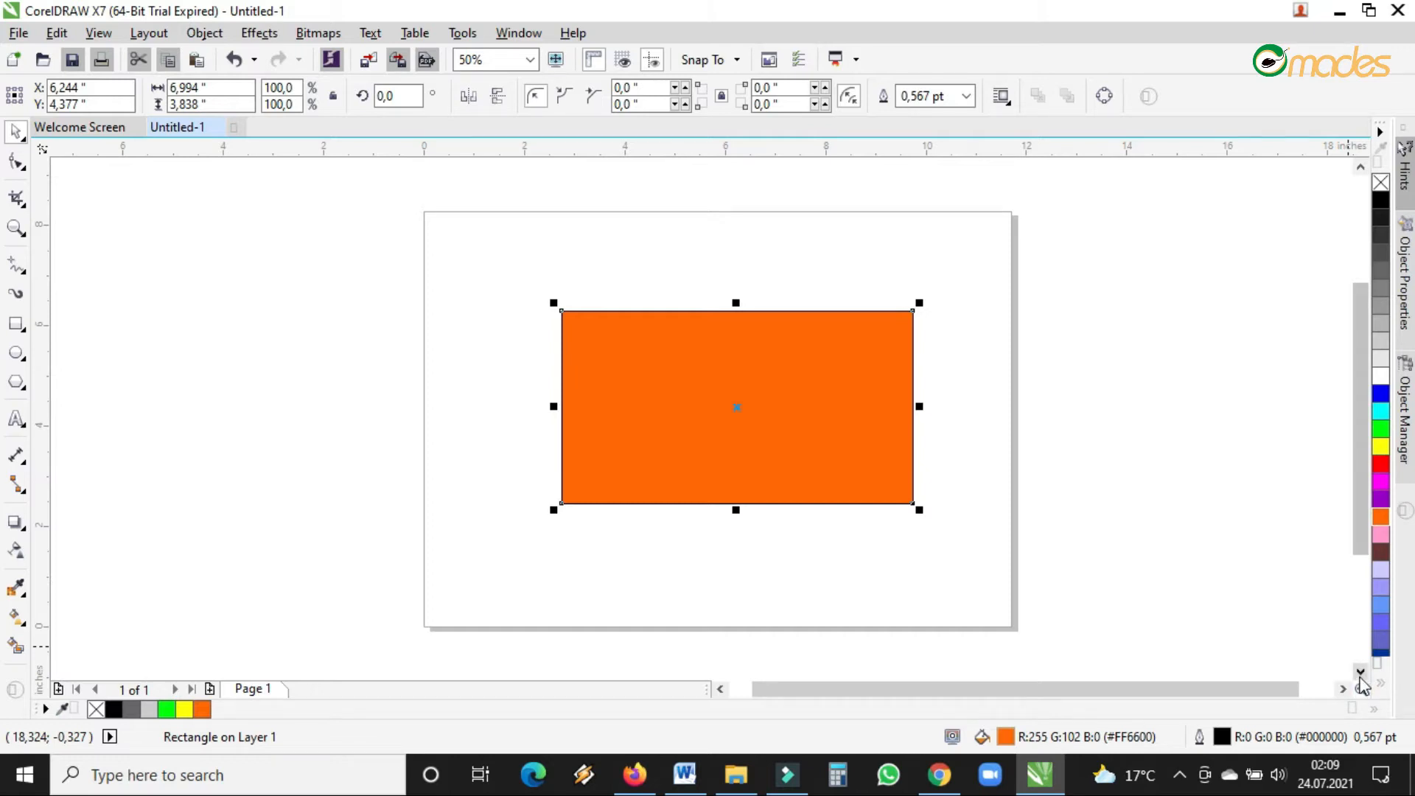
left_click_drag(1360, 551, 1360, 517)
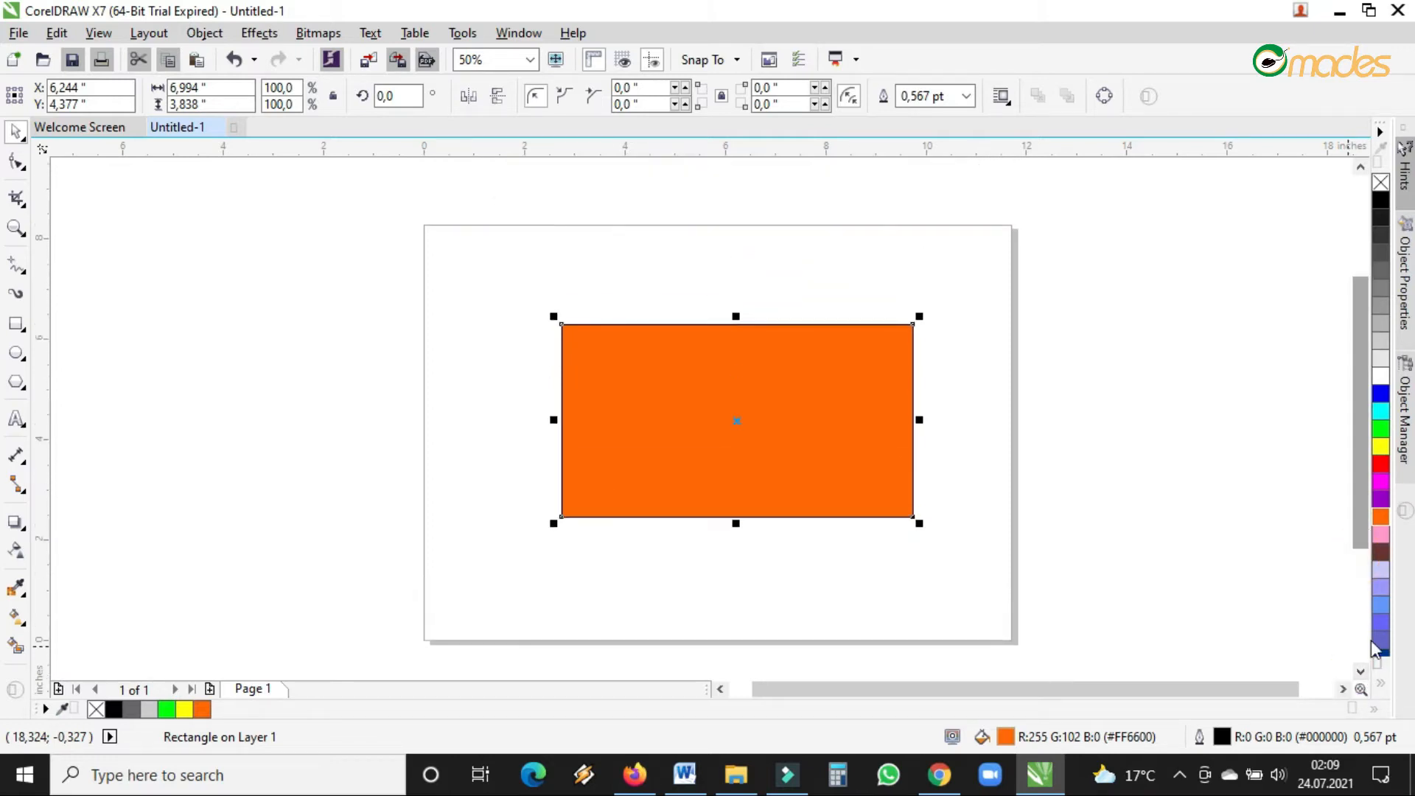
left_click(1384, 687)
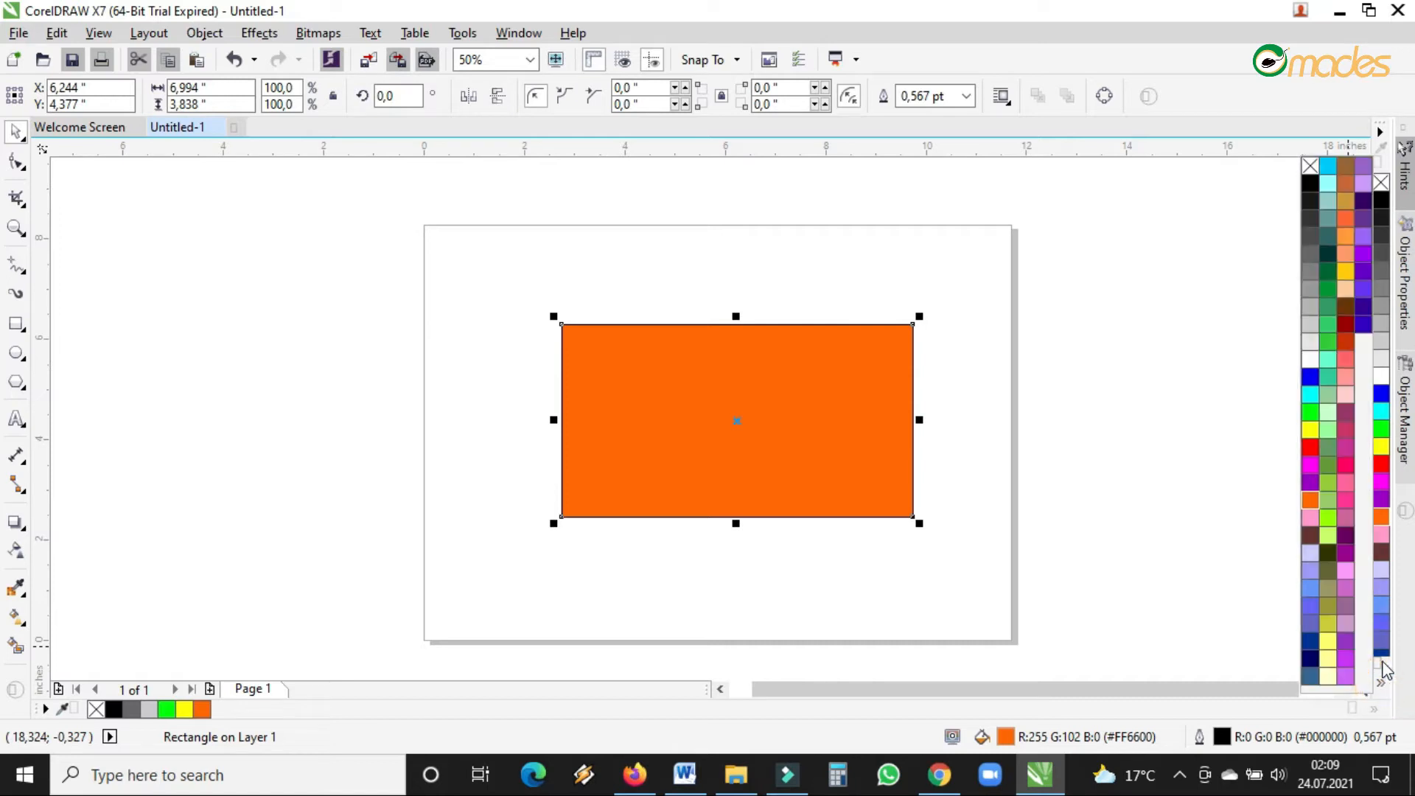
left_click(1363, 308)
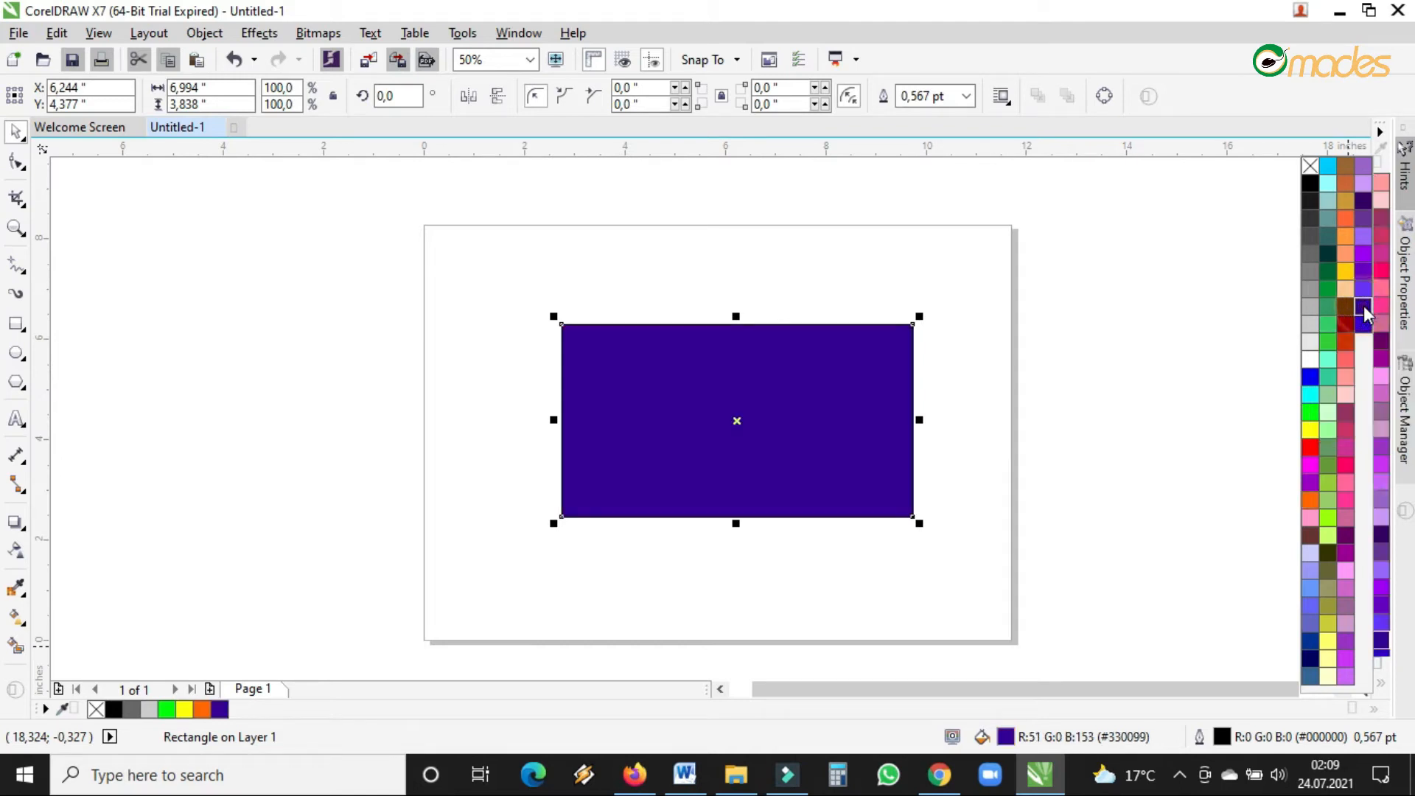
left_click(1350, 539)
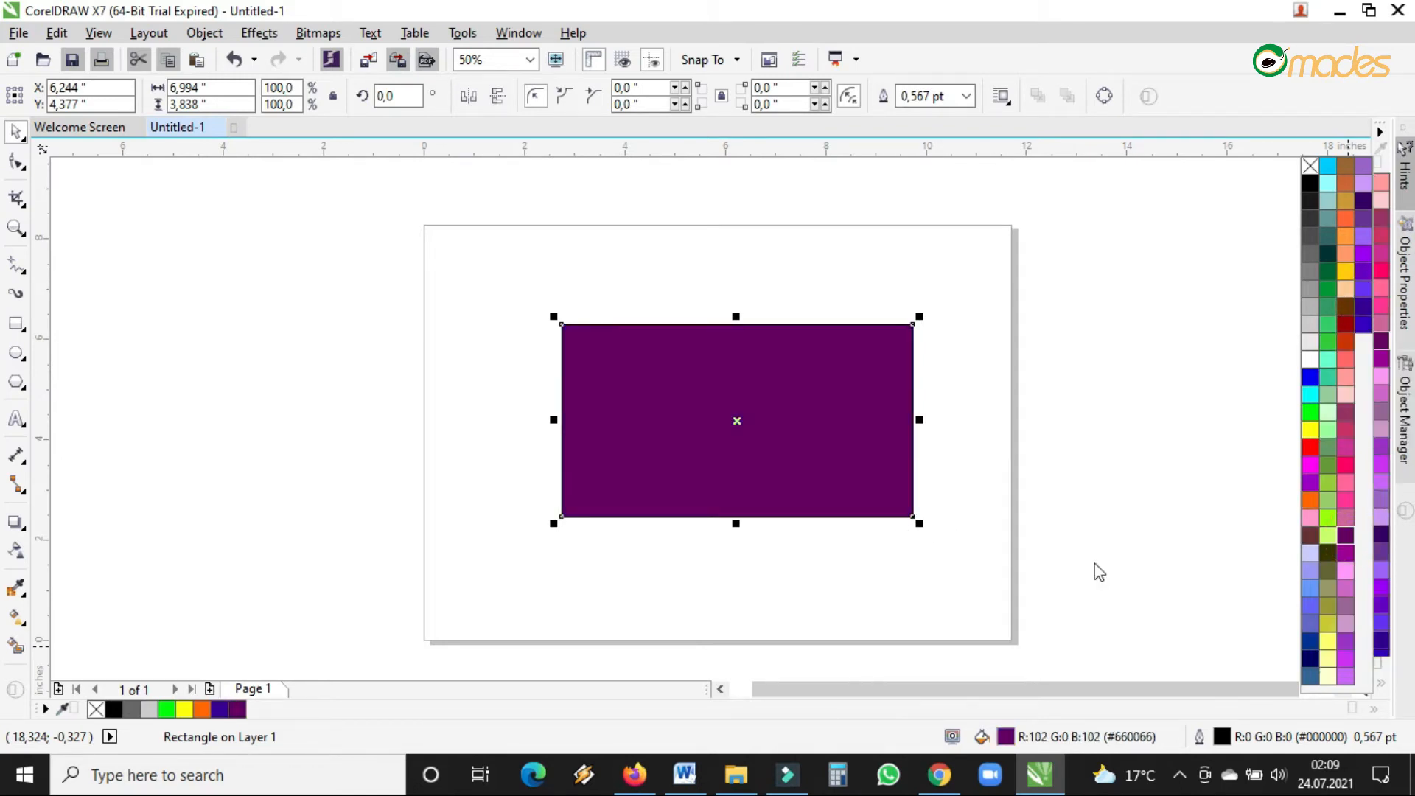
left_click(1381, 535)
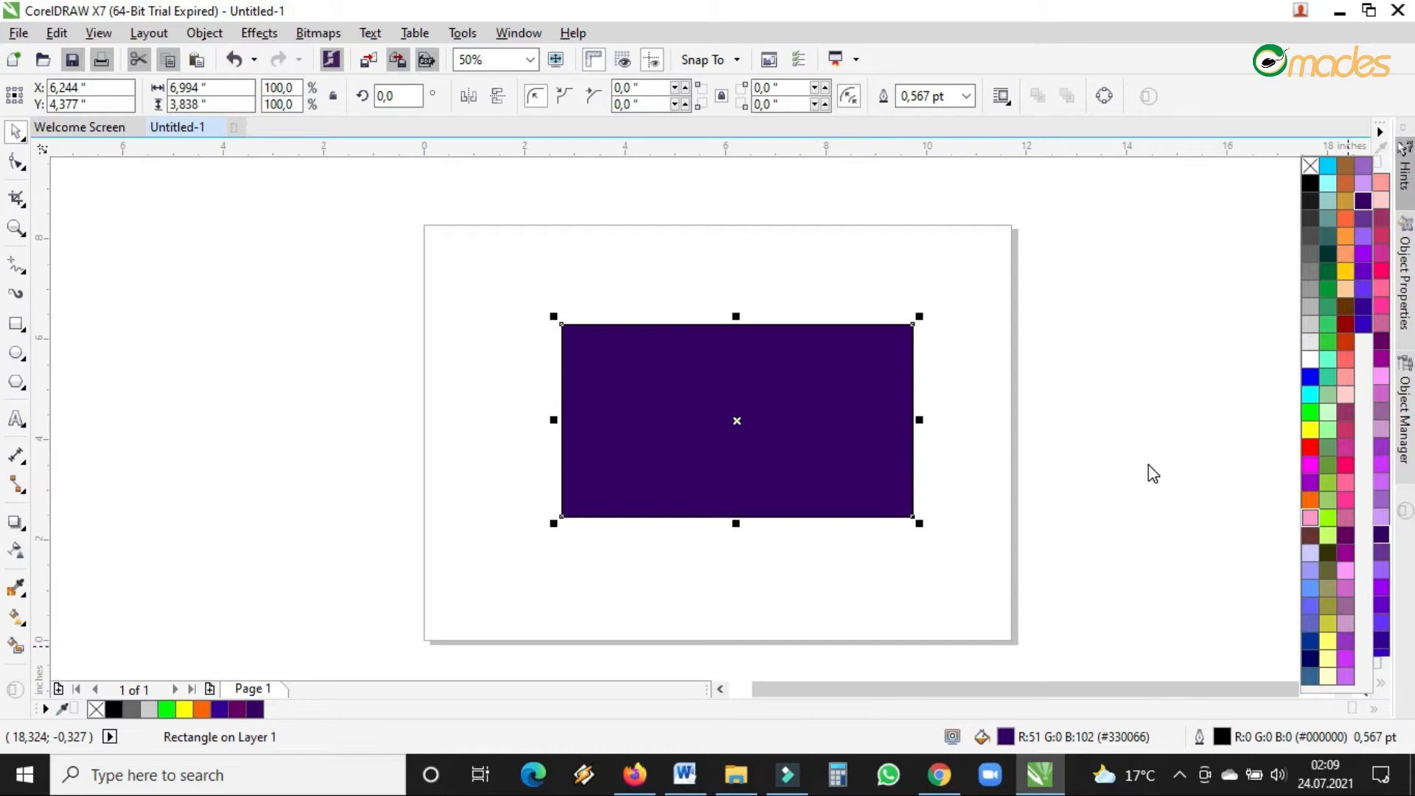
left_click(1345, 359)
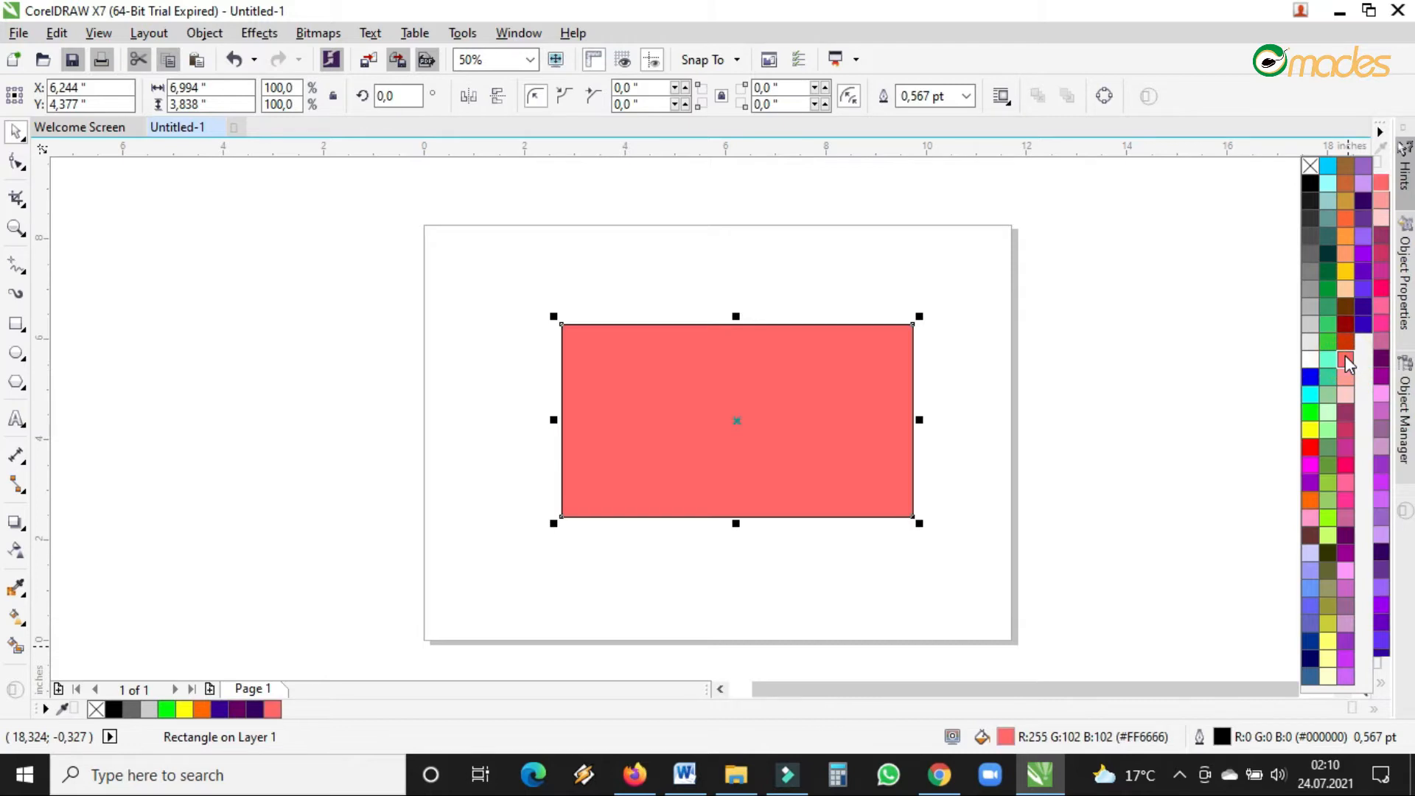
left_click(1380, 239)
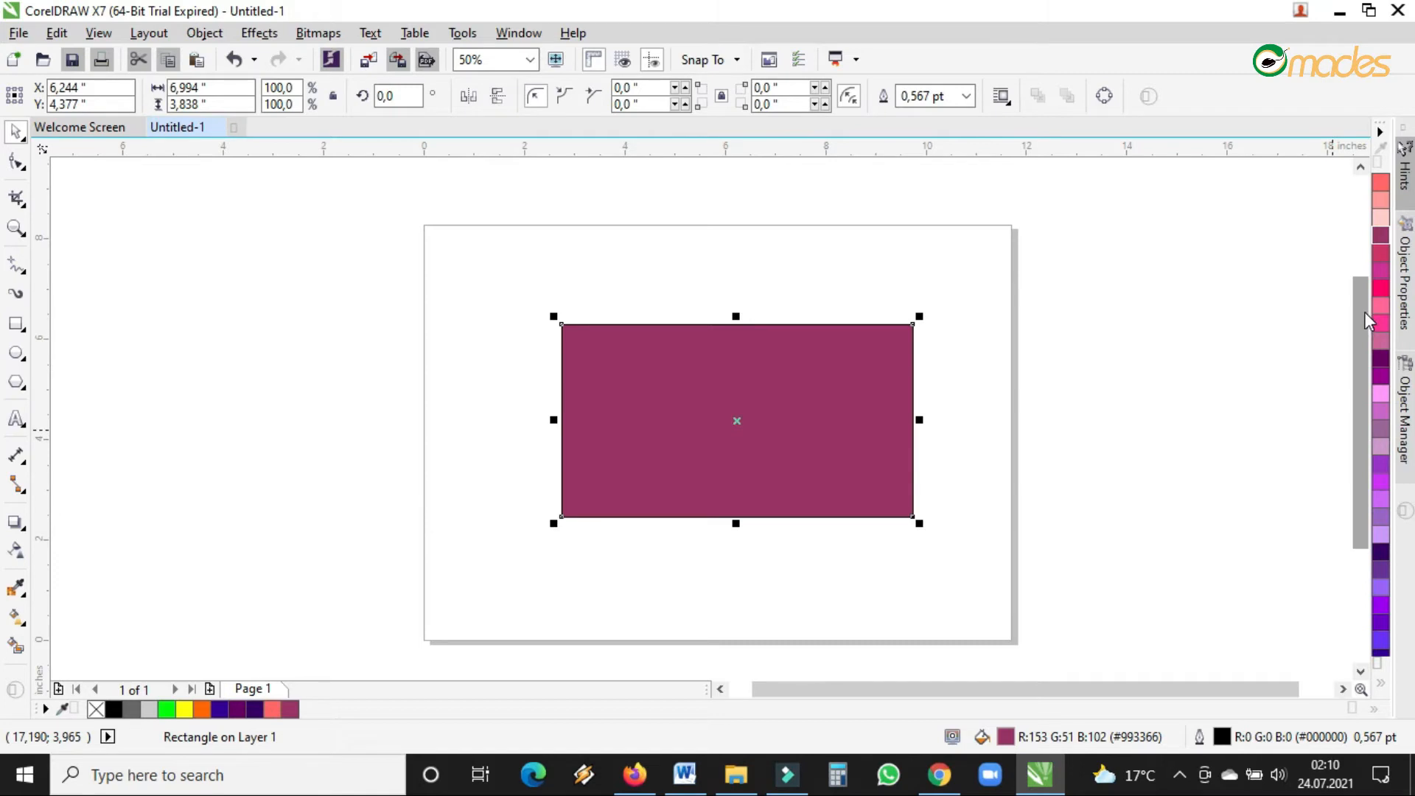
- Move the filled rectangle slightly up and left on the page, centring it at about X 5.89, Y 4.52 inches
left_click(1379, 684)
left_click(1379, 684)
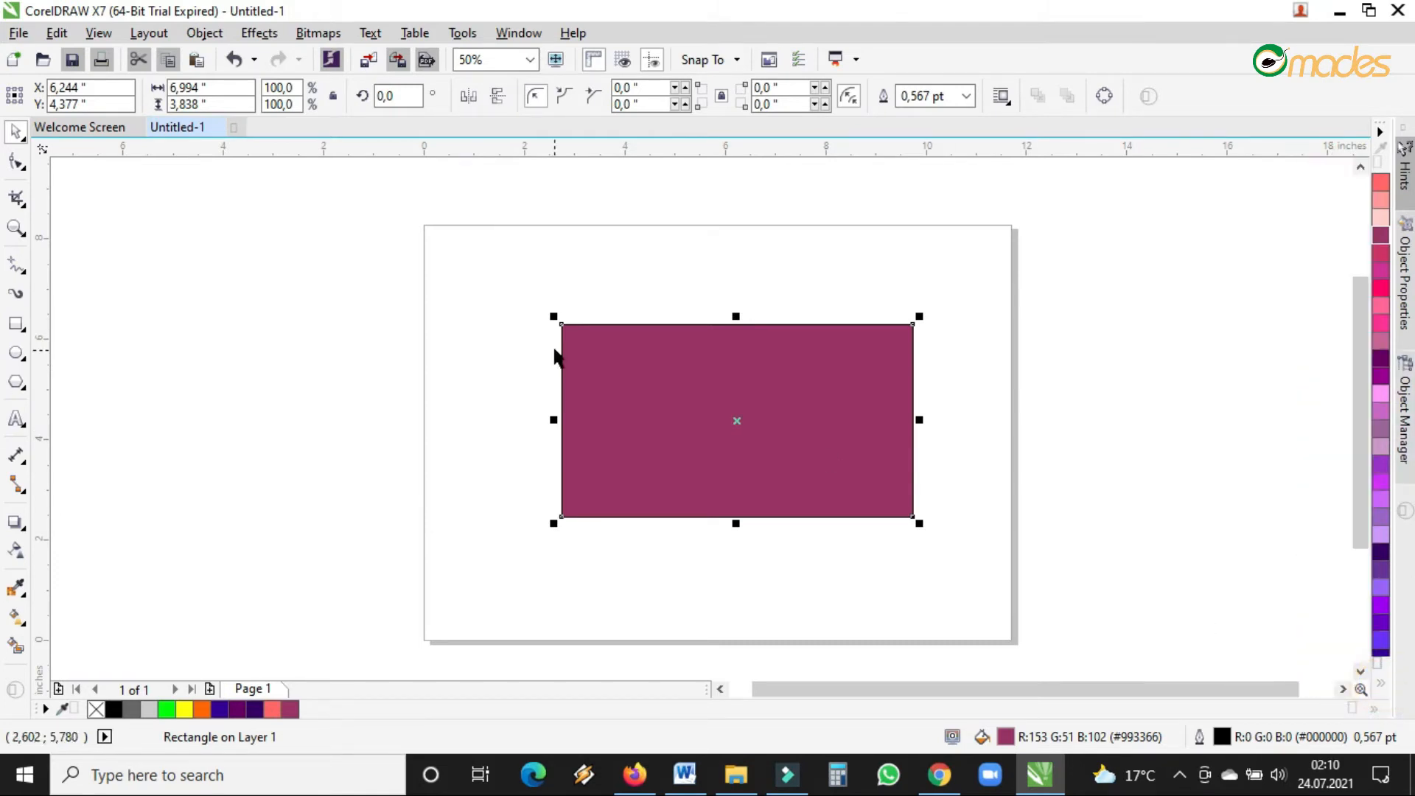
left_click(728, 354)
mouse_move(769, 361)
left_mouse_down()
mouse_move(730, 382)
mouse_move(775, 340)
mouse_move(739, 366)
mouse_move(749, 354)
left_mouse_up()
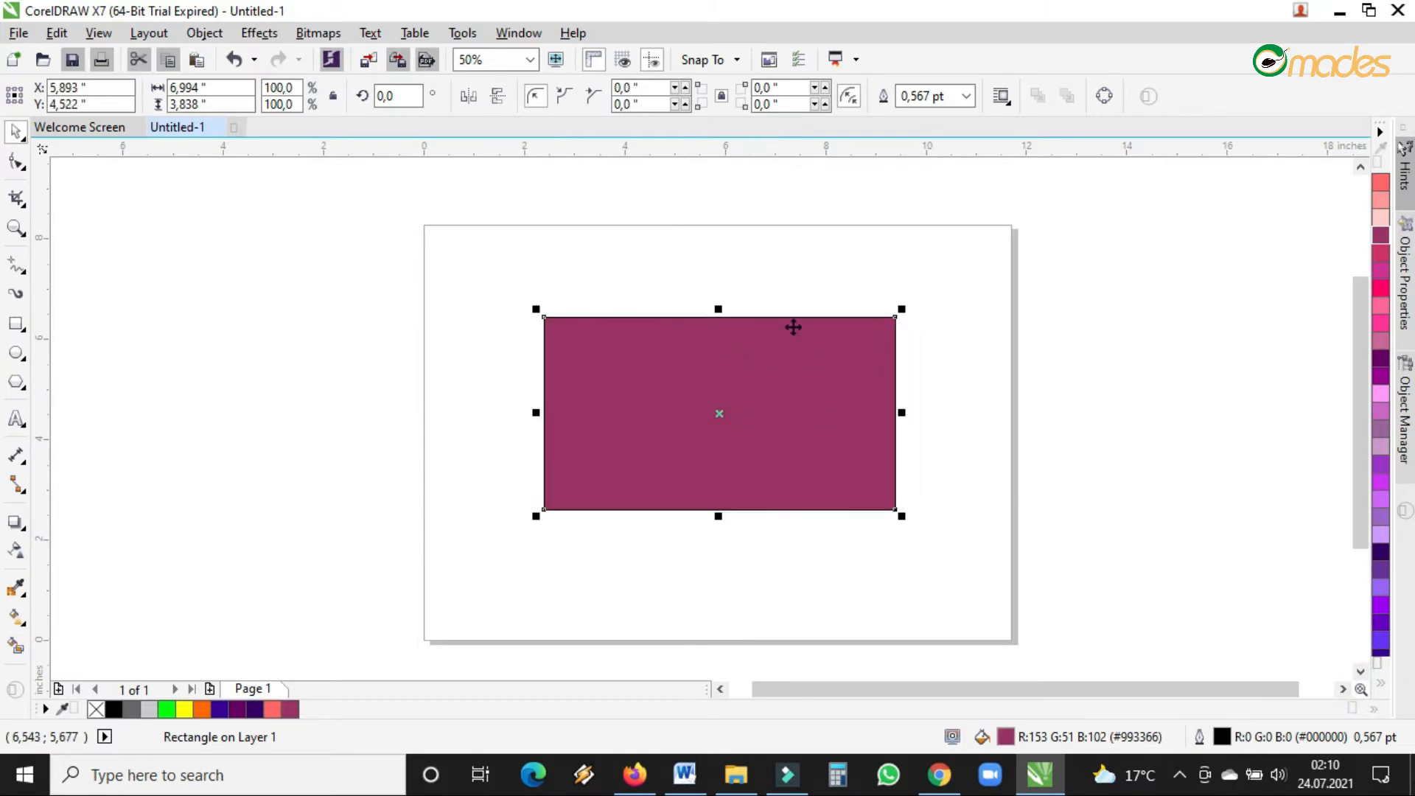
- Remove the rectangle's fill using the no-colour swatch, keeping the rectangle selected
left_click(1381, 689)
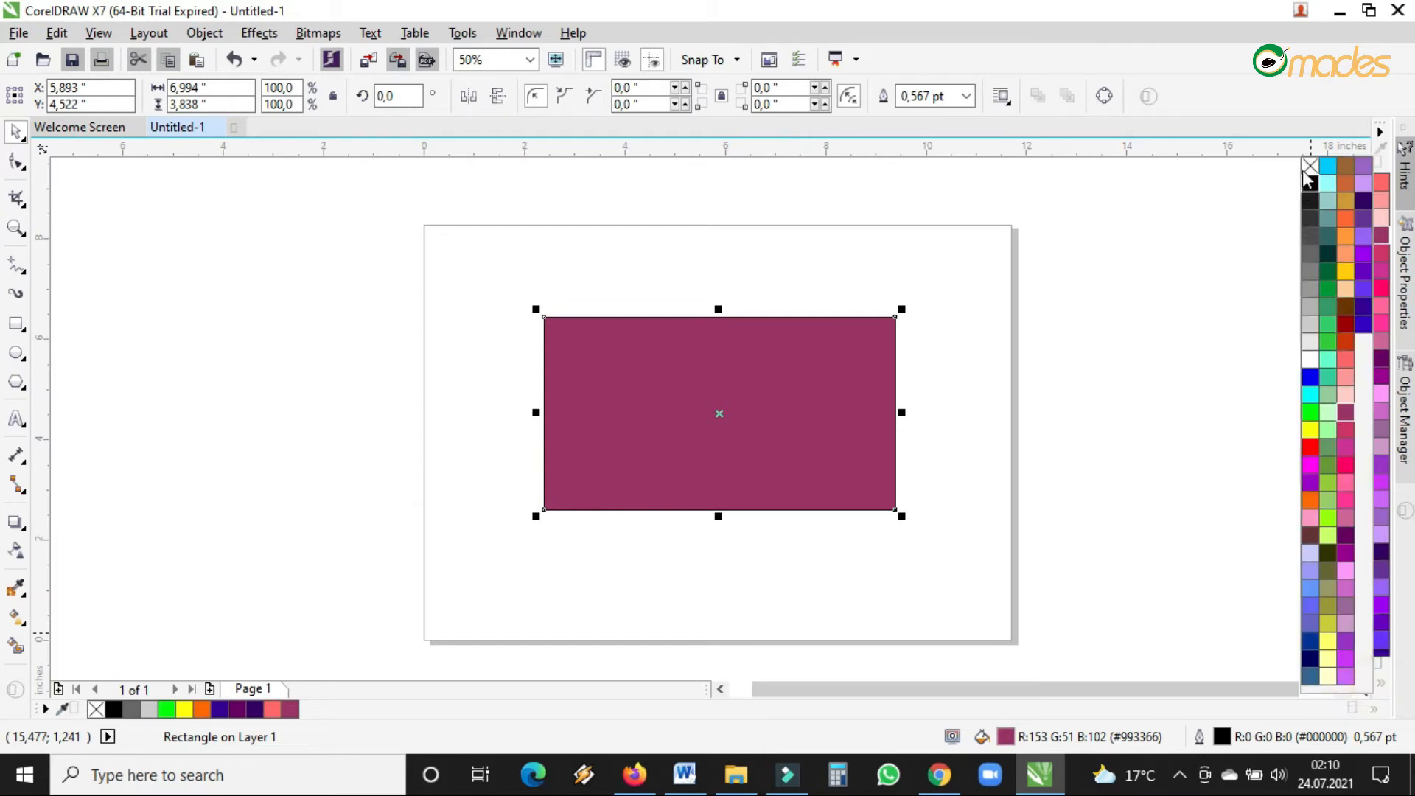
left_click(1310, 164)
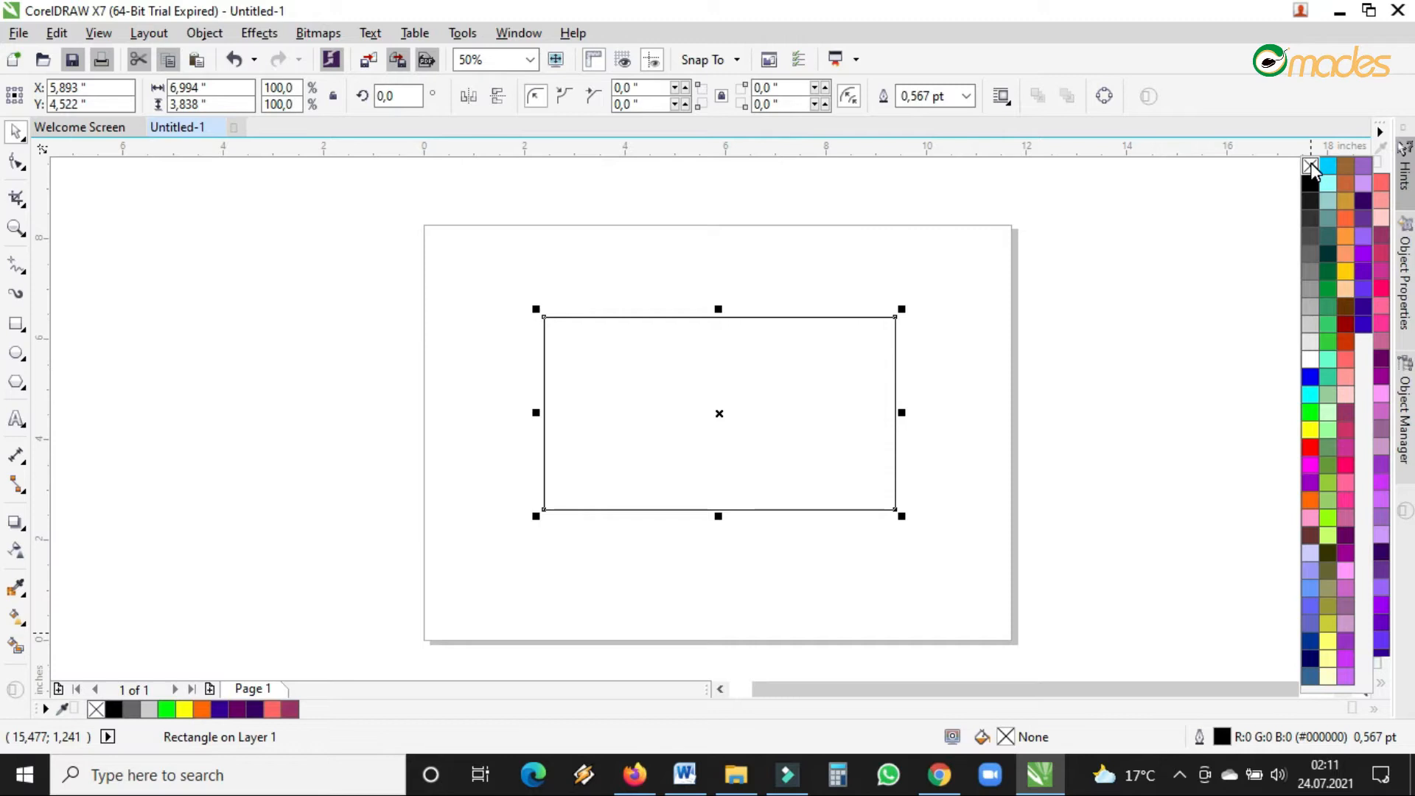
left_click(933, 413)
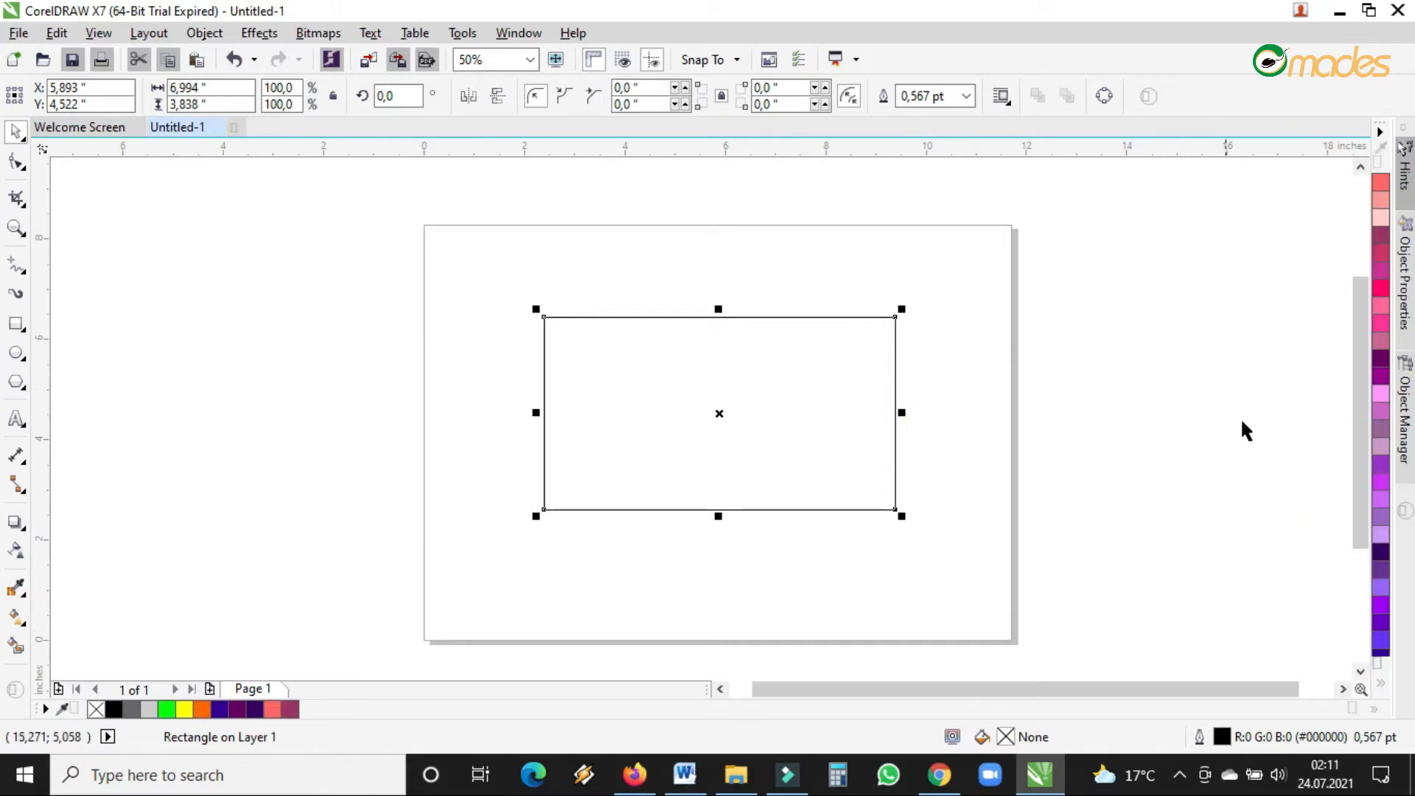
left_click(779, 413)
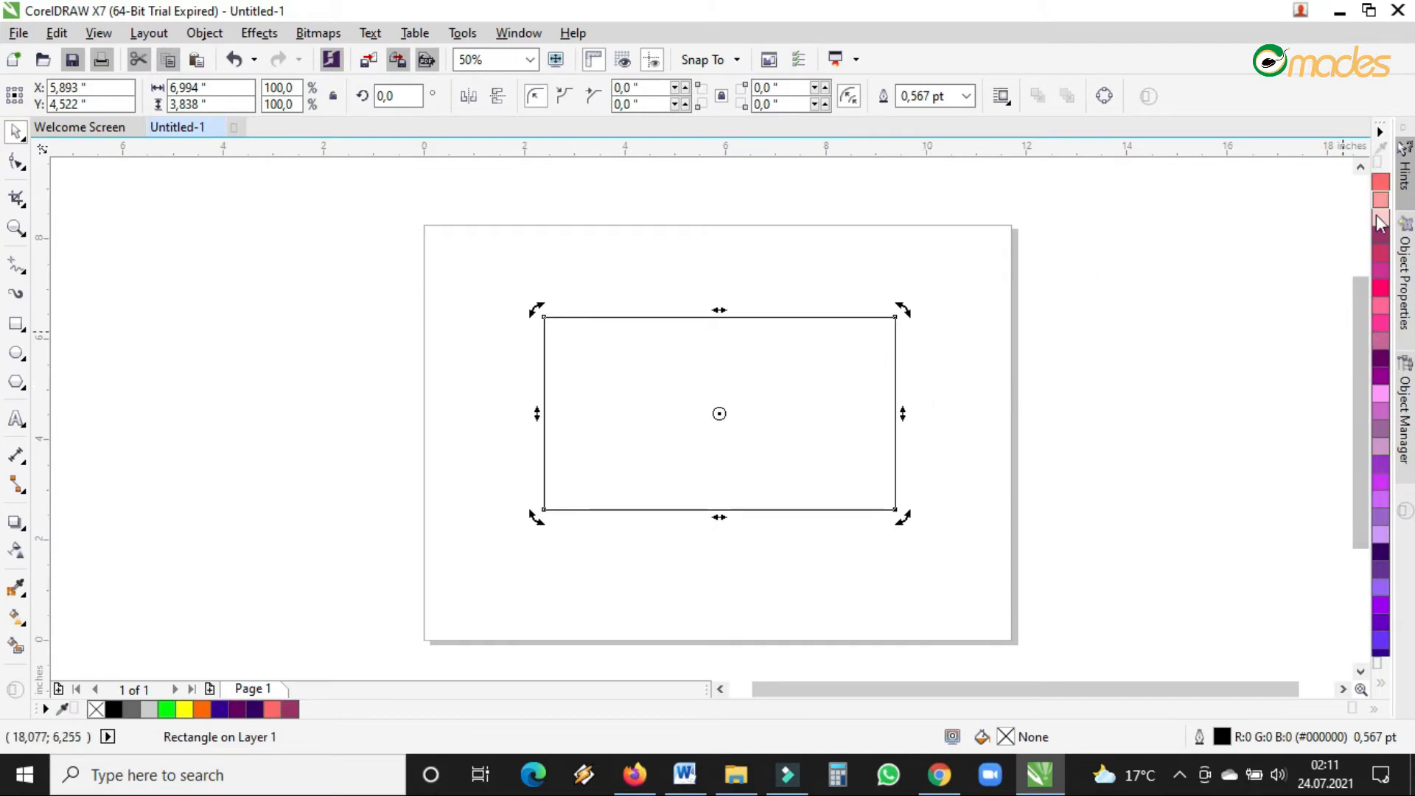
- Apply a uniform RGB fill through the rectangle's object properties and adjust its hue and shade to blue #3C36A8
left_click(1404, 285)
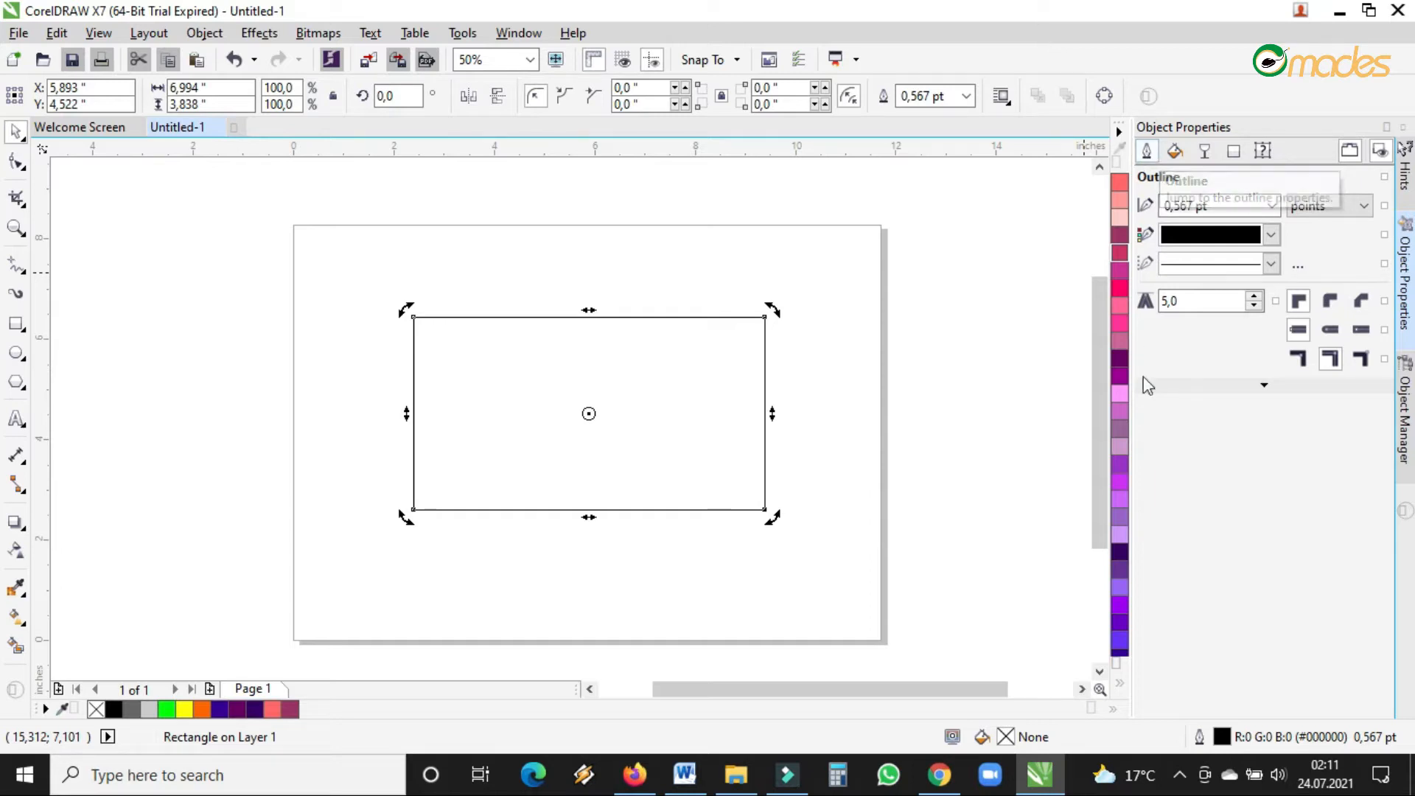
left_click(1171, 153)
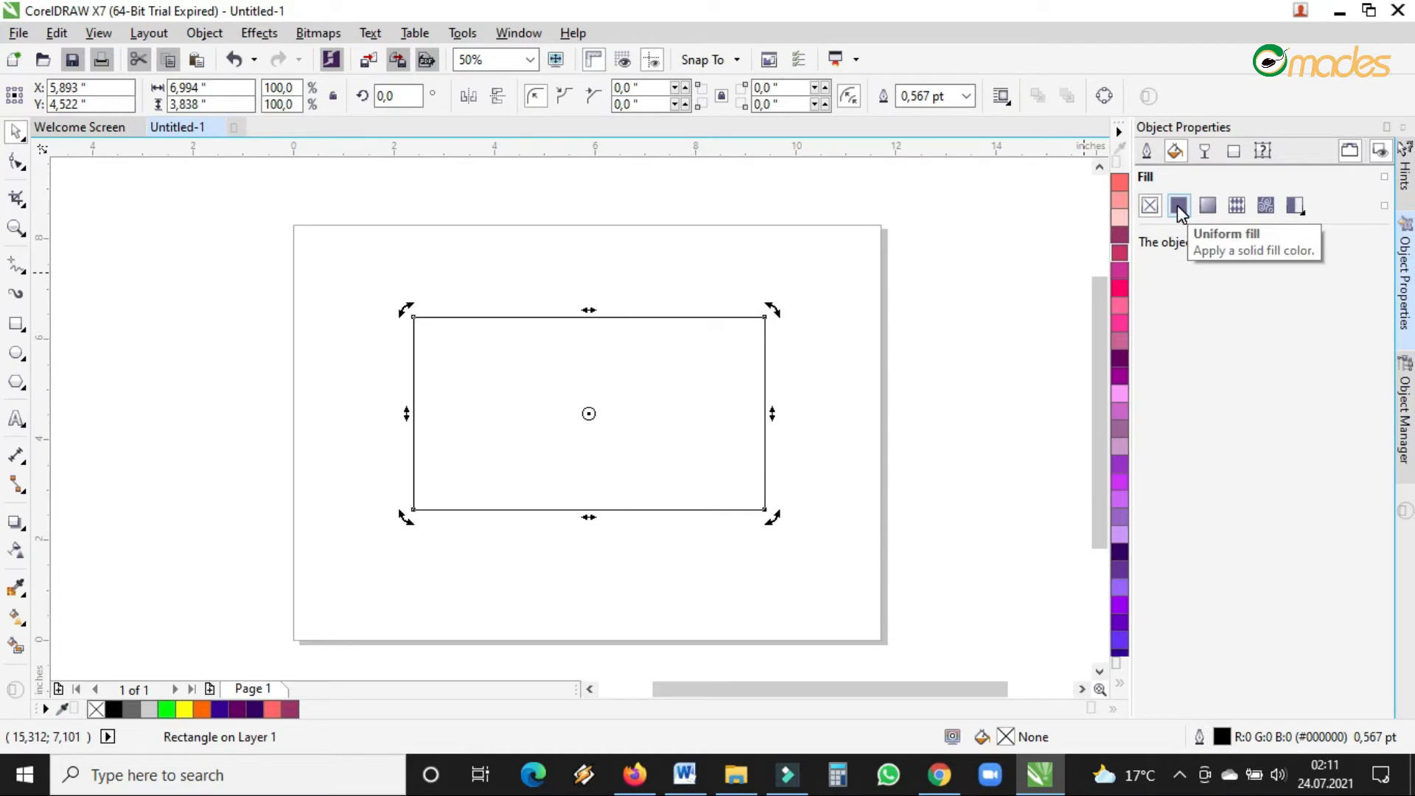
left_click(1177, 205)
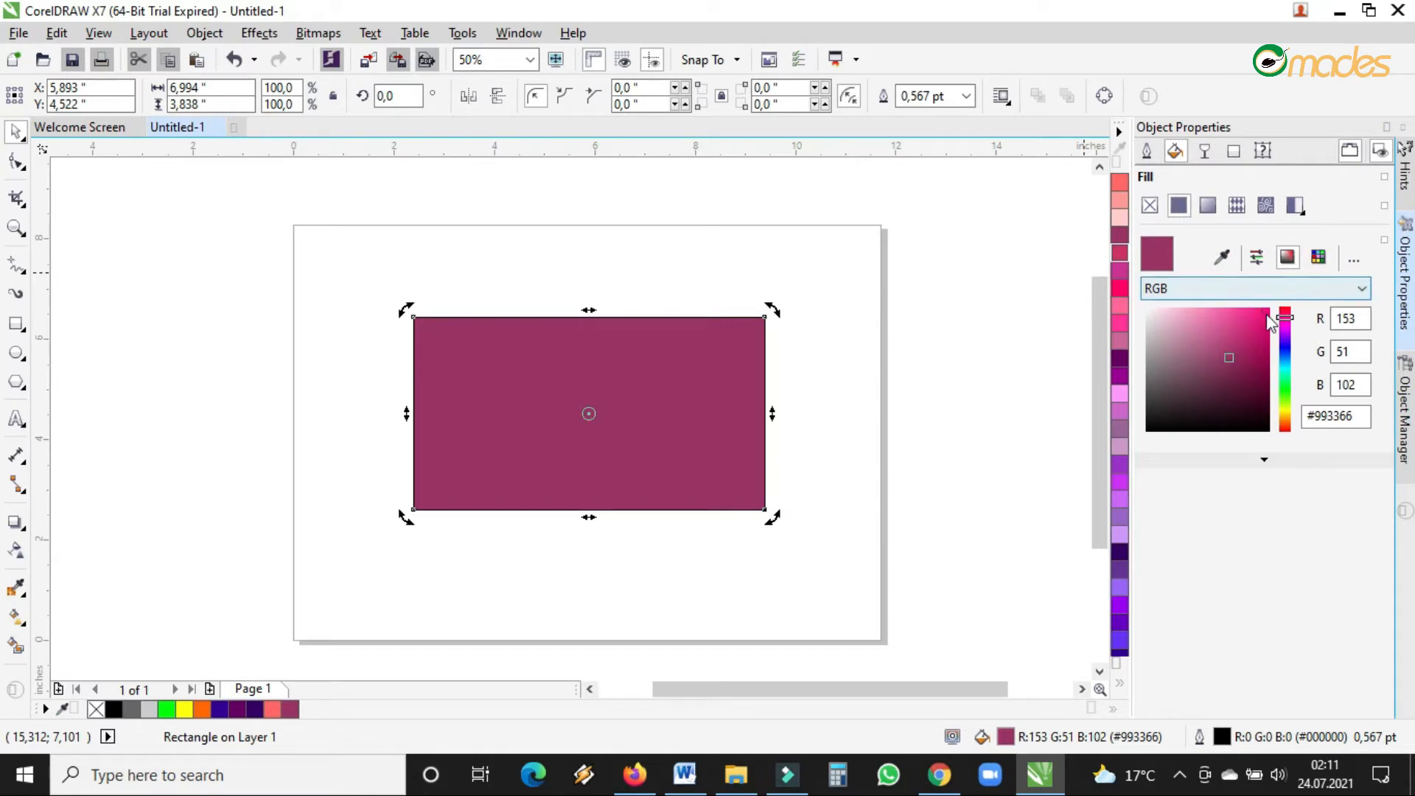
left_click(1287, 319)
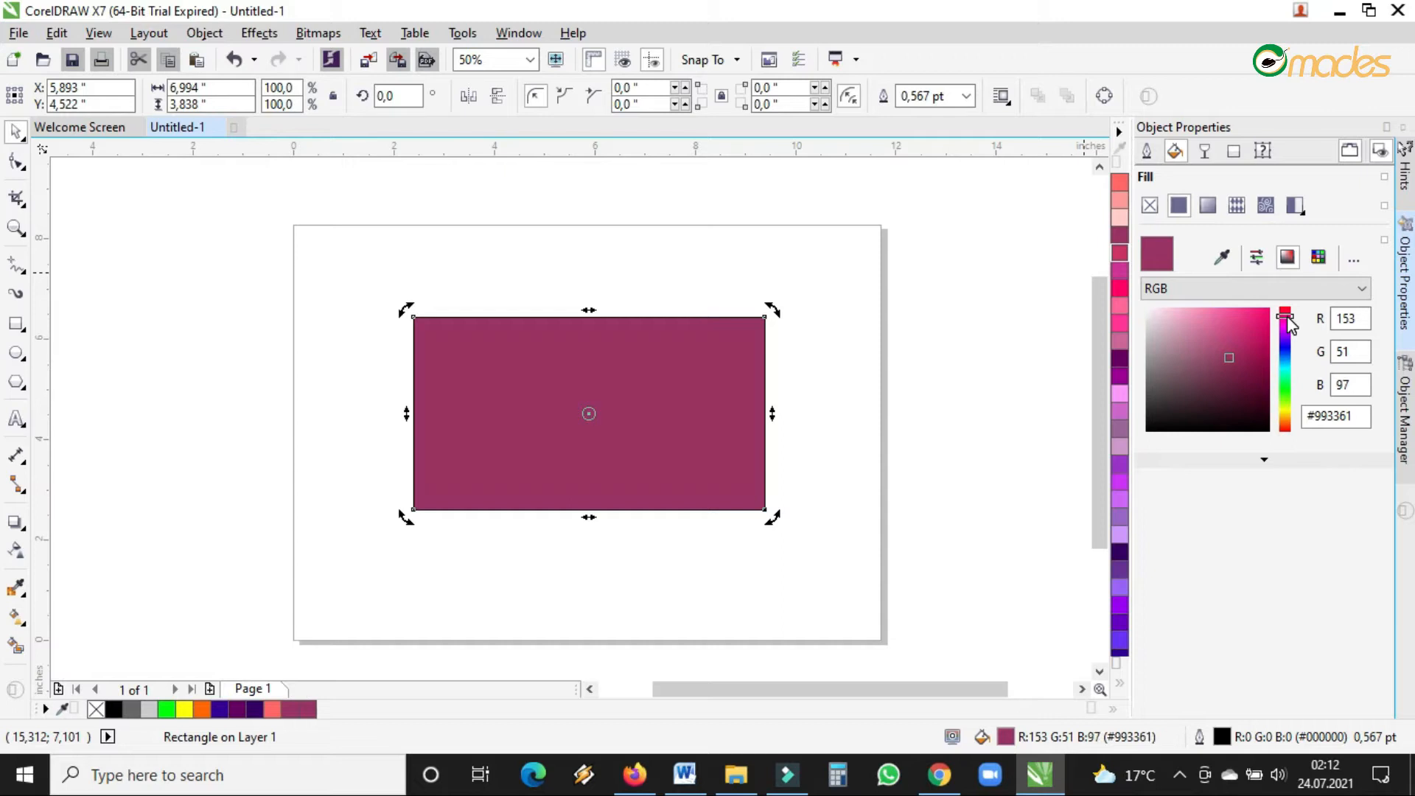
mouse_move(1284, 317)
left_mouse_down()
mouse_move(1287, 390)
mouse_move(1285, 344)
mouse_move(1229, 357)
mouse_move(1245, 331)
mouse_move(1232, 316)
mouse_move(1255, 412)
left_mouse_up()
mouse_move(1284, 344)
left_mouse_down()
mouse_move(1286, 420)
mouse_move(1253, 409)
mouse_move(1255, 330)
mouse_move(1216, 305)
mouse_move(1156, 319)
mouse_move(1213, 381)
left_mouse_up()
left_click_drag(1284, 410, 1286, 353)
left_click_drag(1212, 382, 1229, 350)
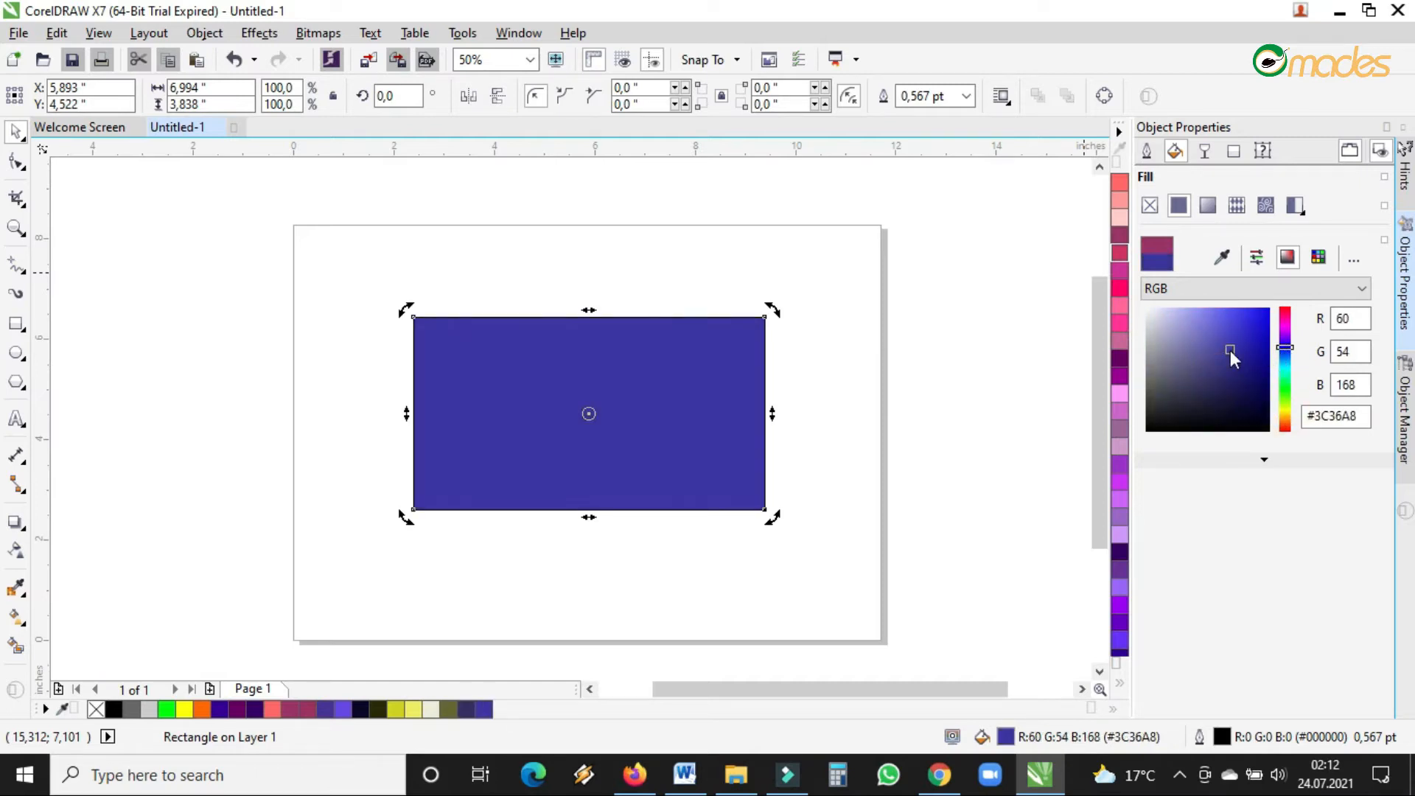
- Apply a linear fountain fill to the rectangle and select its start and end colour nodes in turn
left_click(1209, 206)
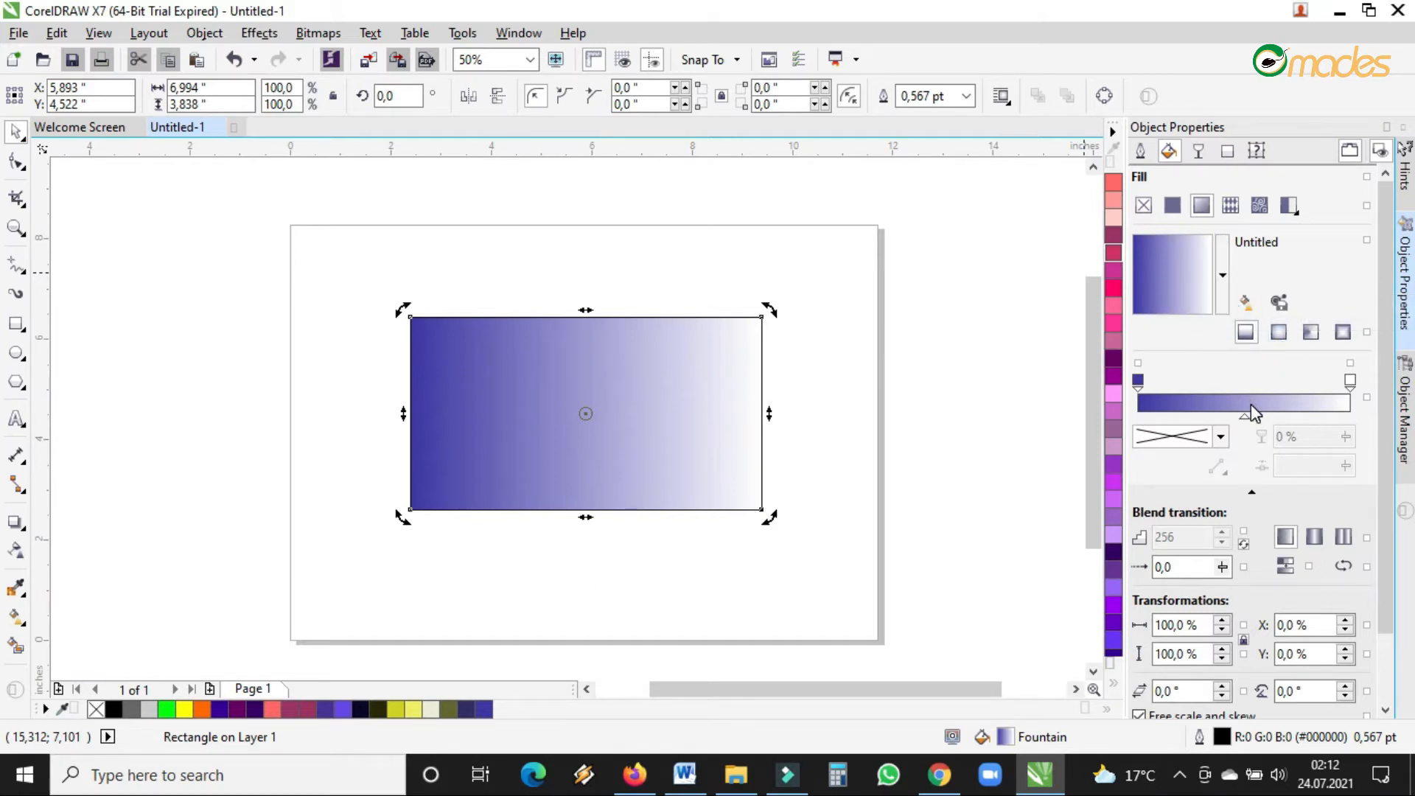
left_click(1138, 381)
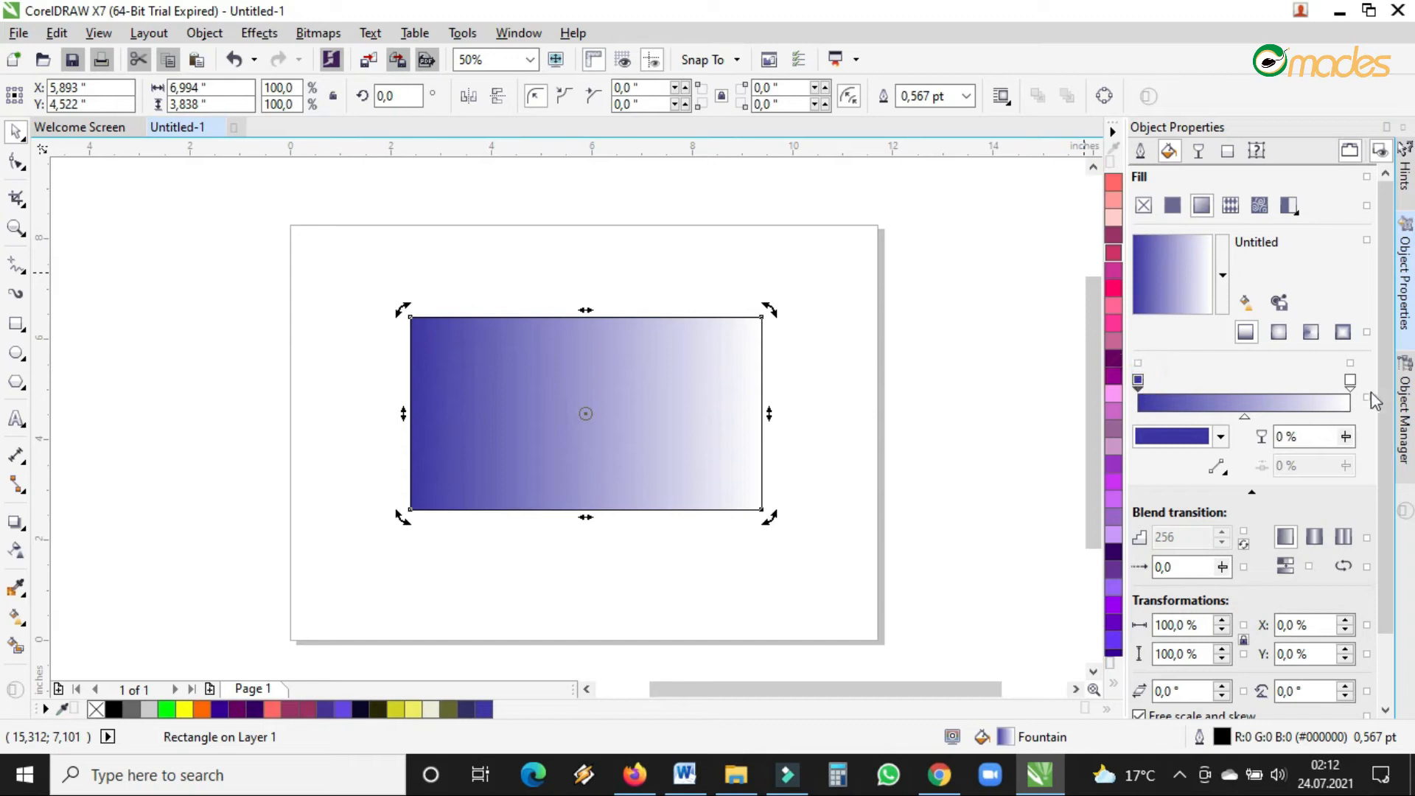
left_click(1349, 381)
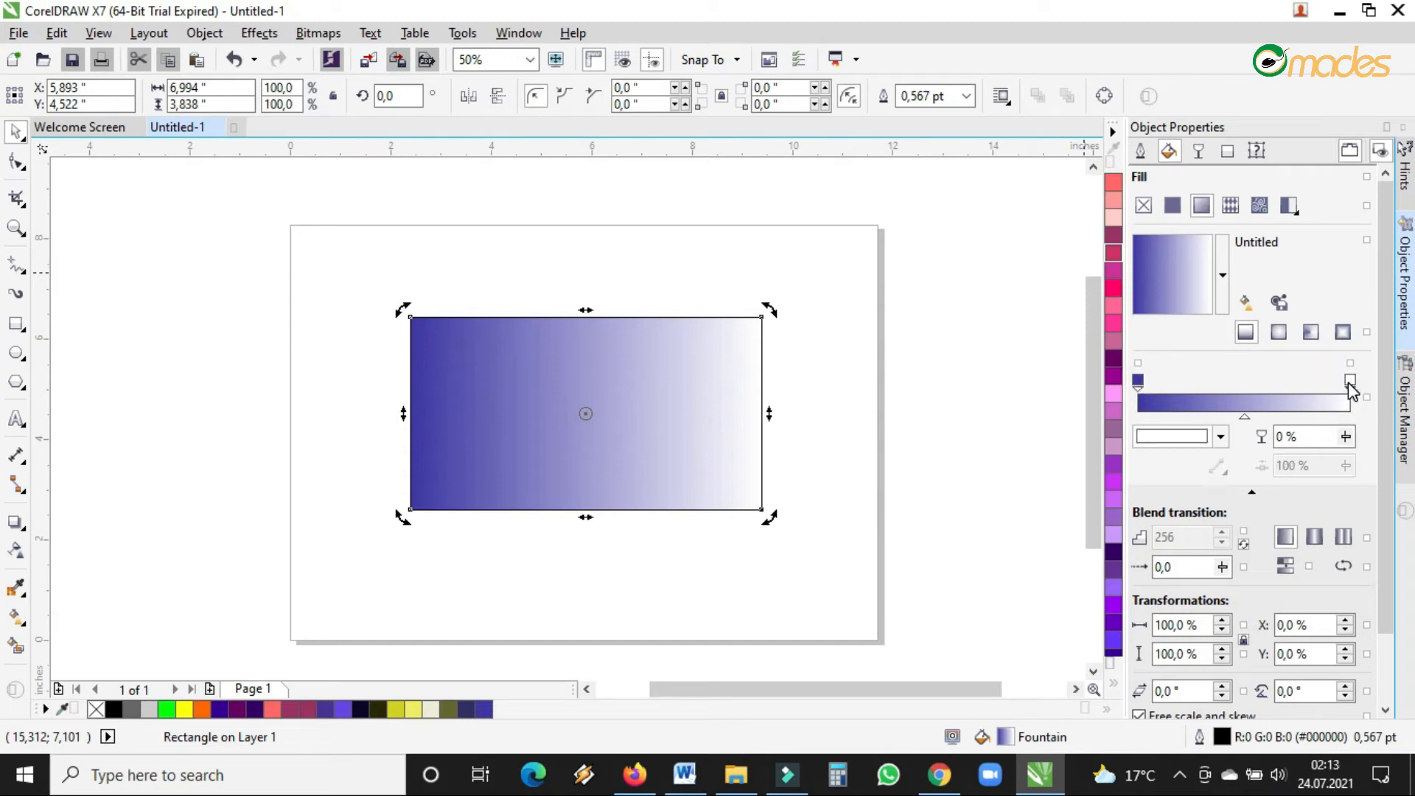
left_click(1139, 382)
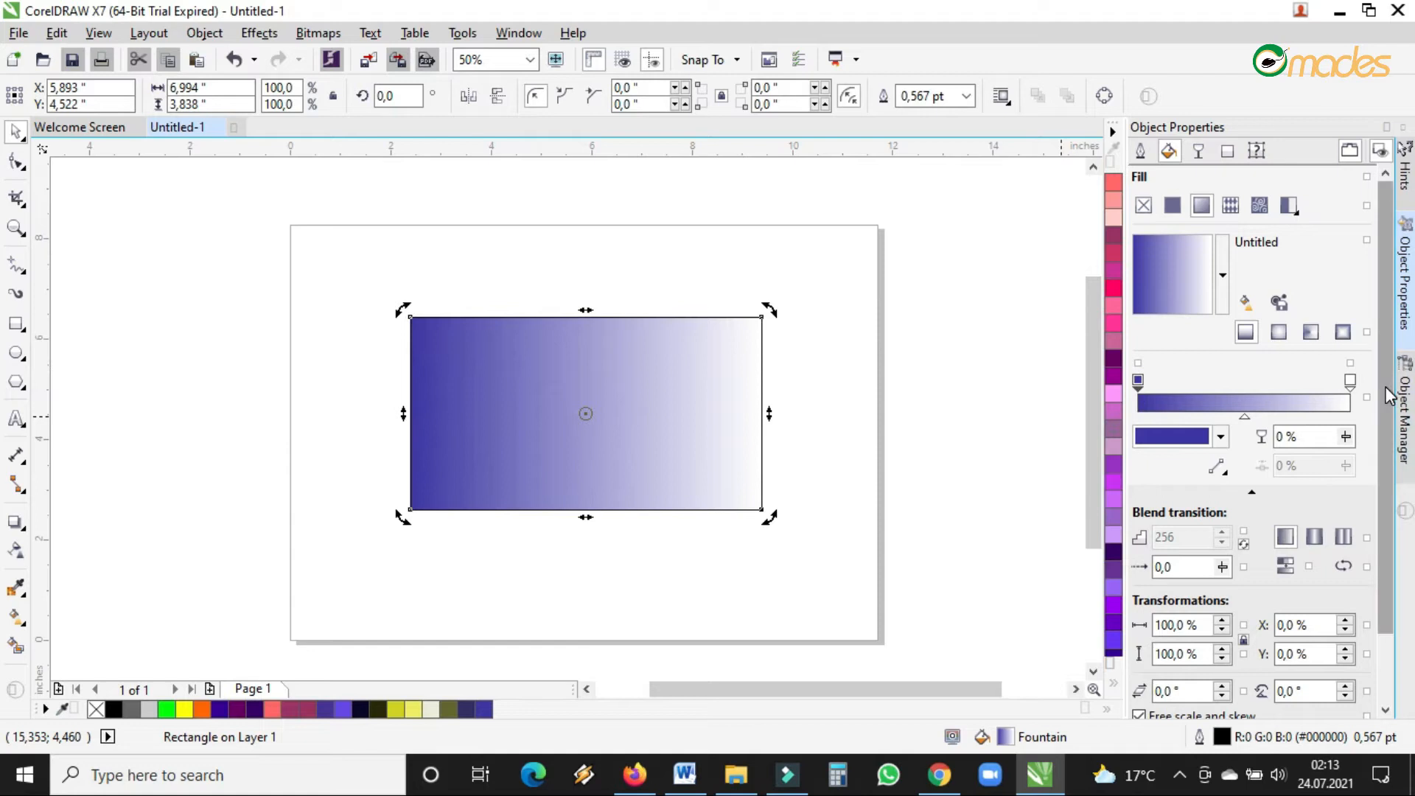
left_click(1350, 382)
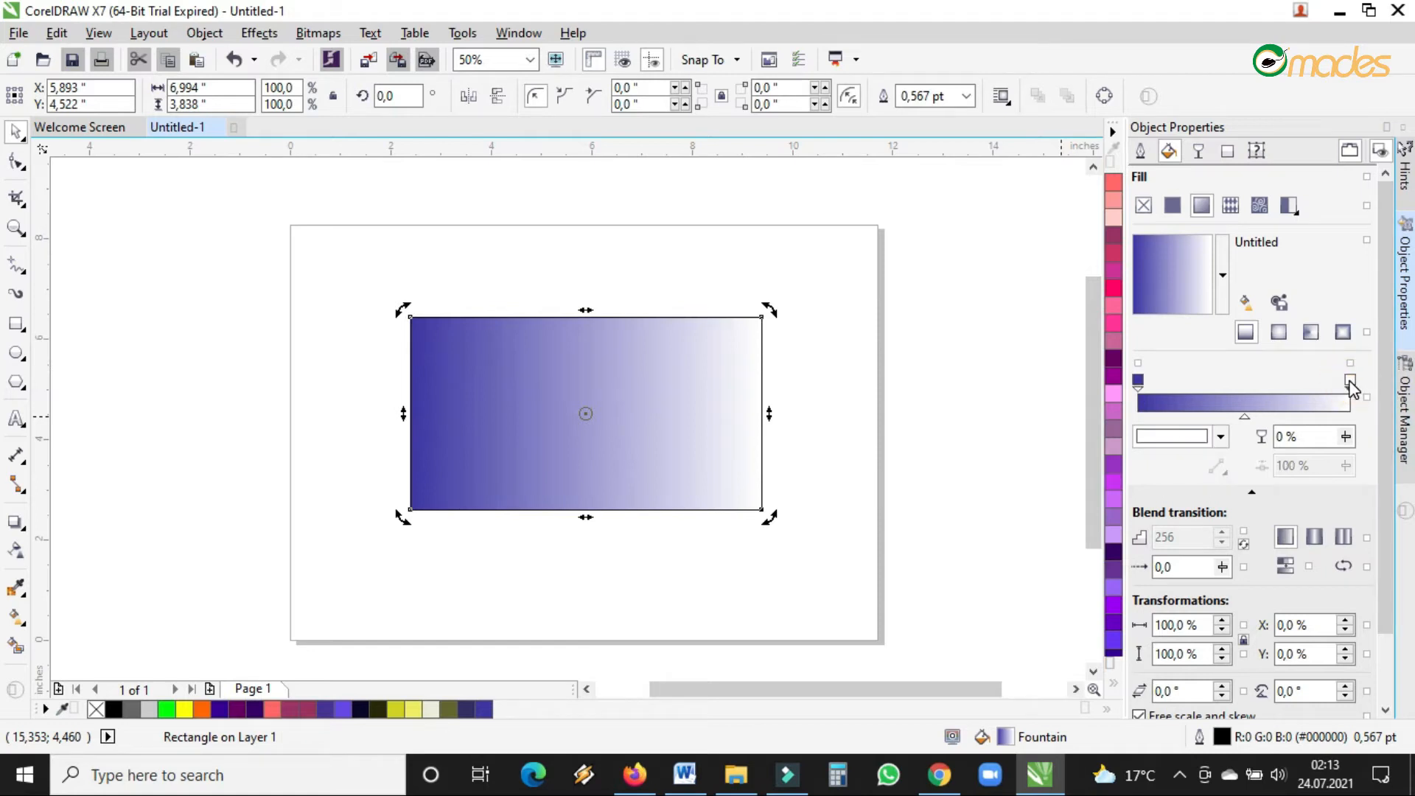
- Change the fountain fill's start node colour to gold #C7A416 by adjusting its hue and shade
left_click(1137, 380)
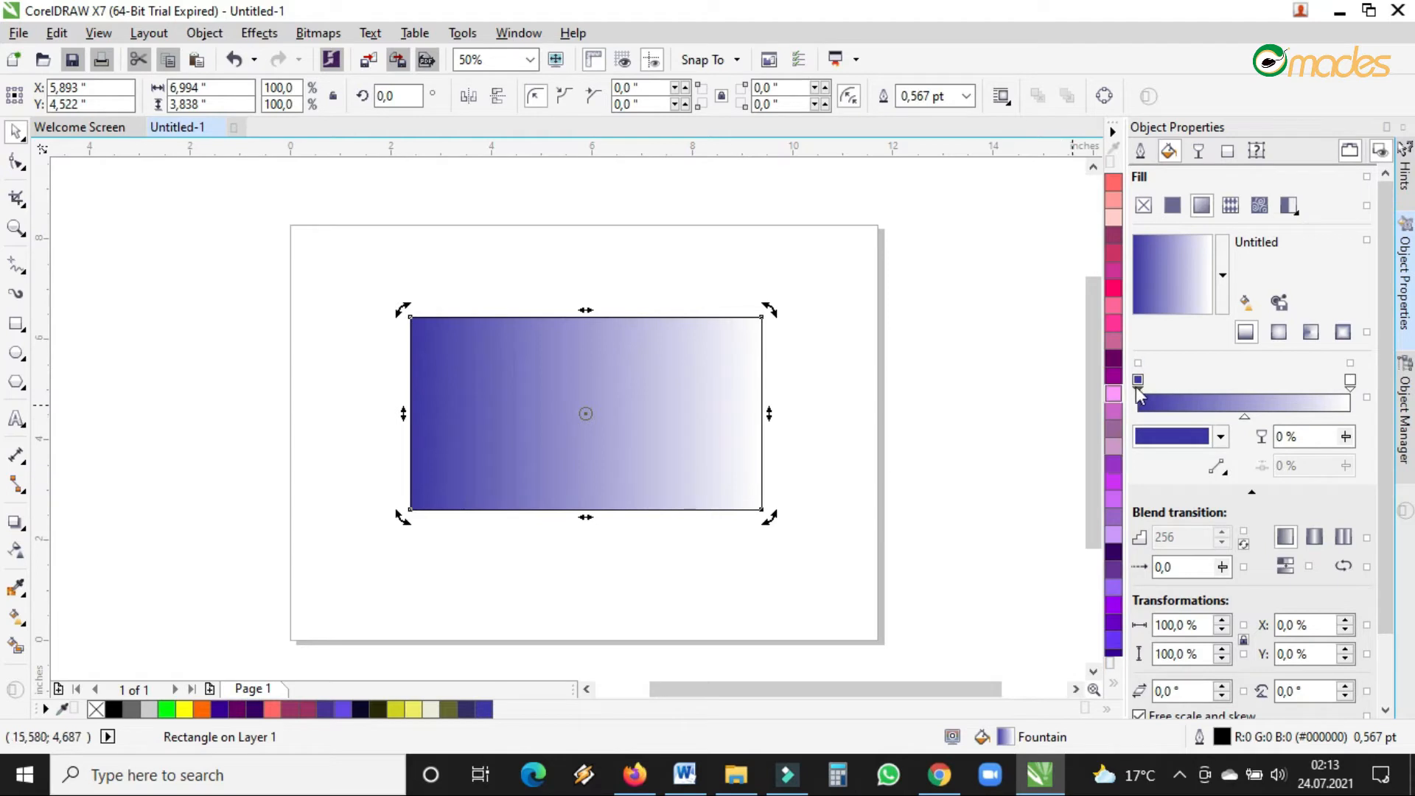
left_click(1221, 437)
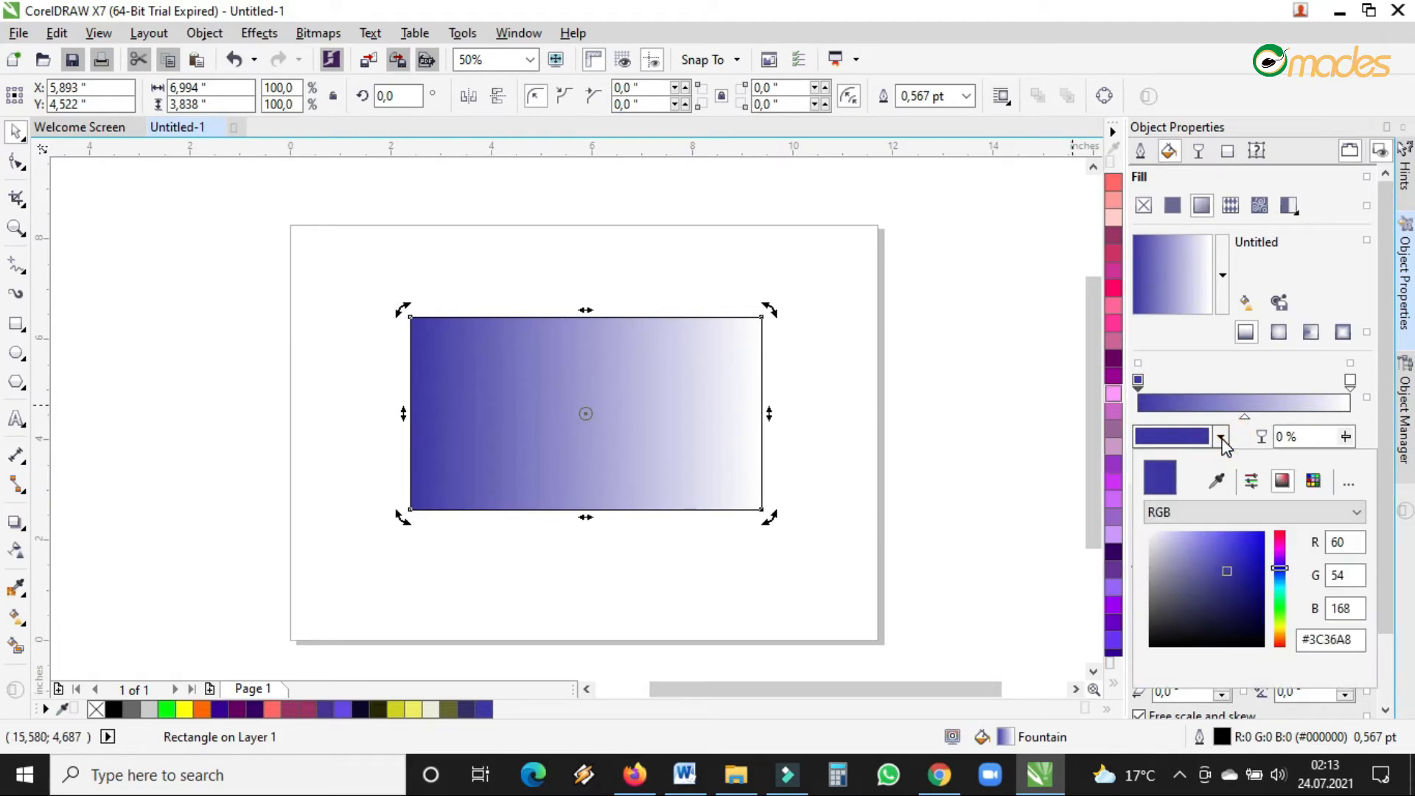
left_click_drag(1280, 568, 1279, 625)
left_click(1252, 565)
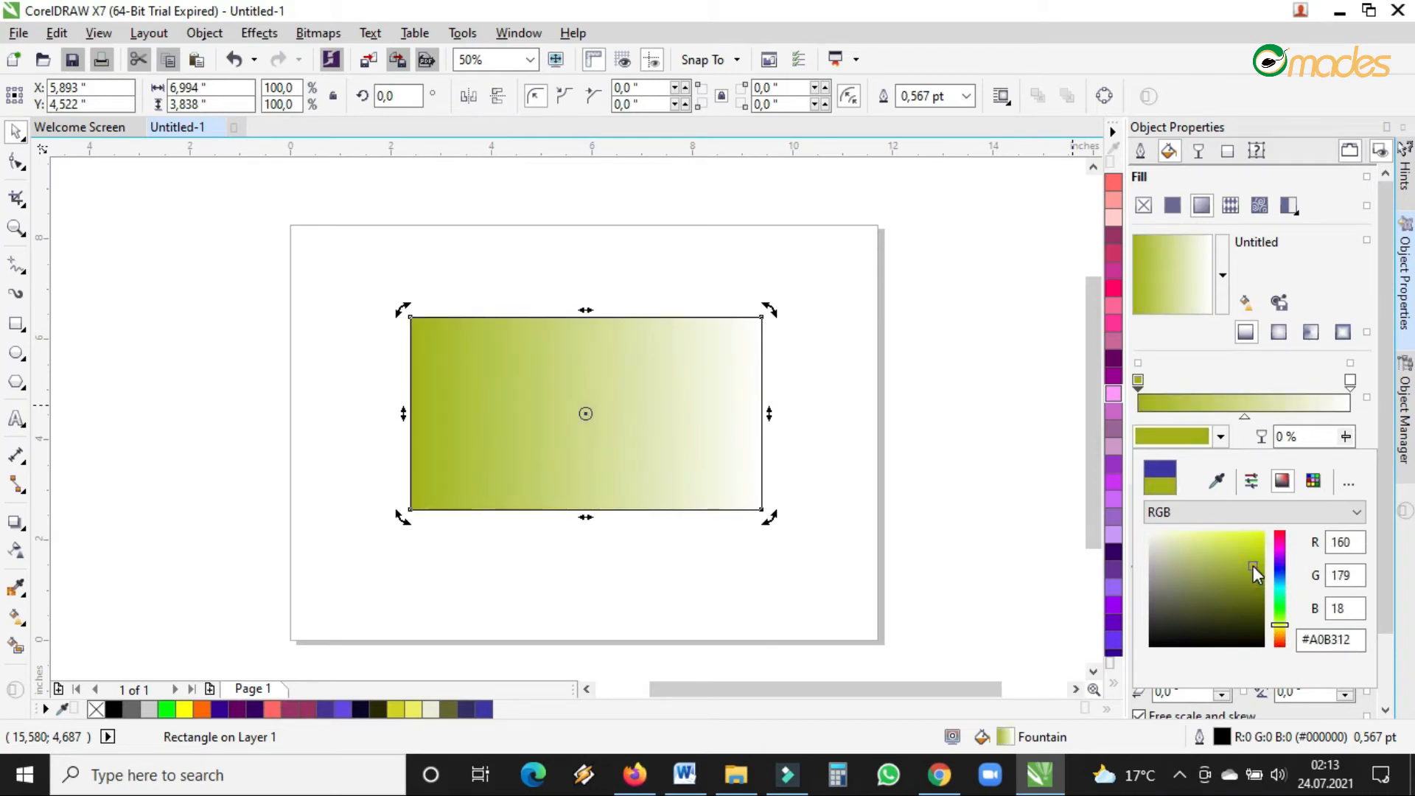
left_click(1277, 630)
left_click(1280, 633)
left_click(1252, 557)
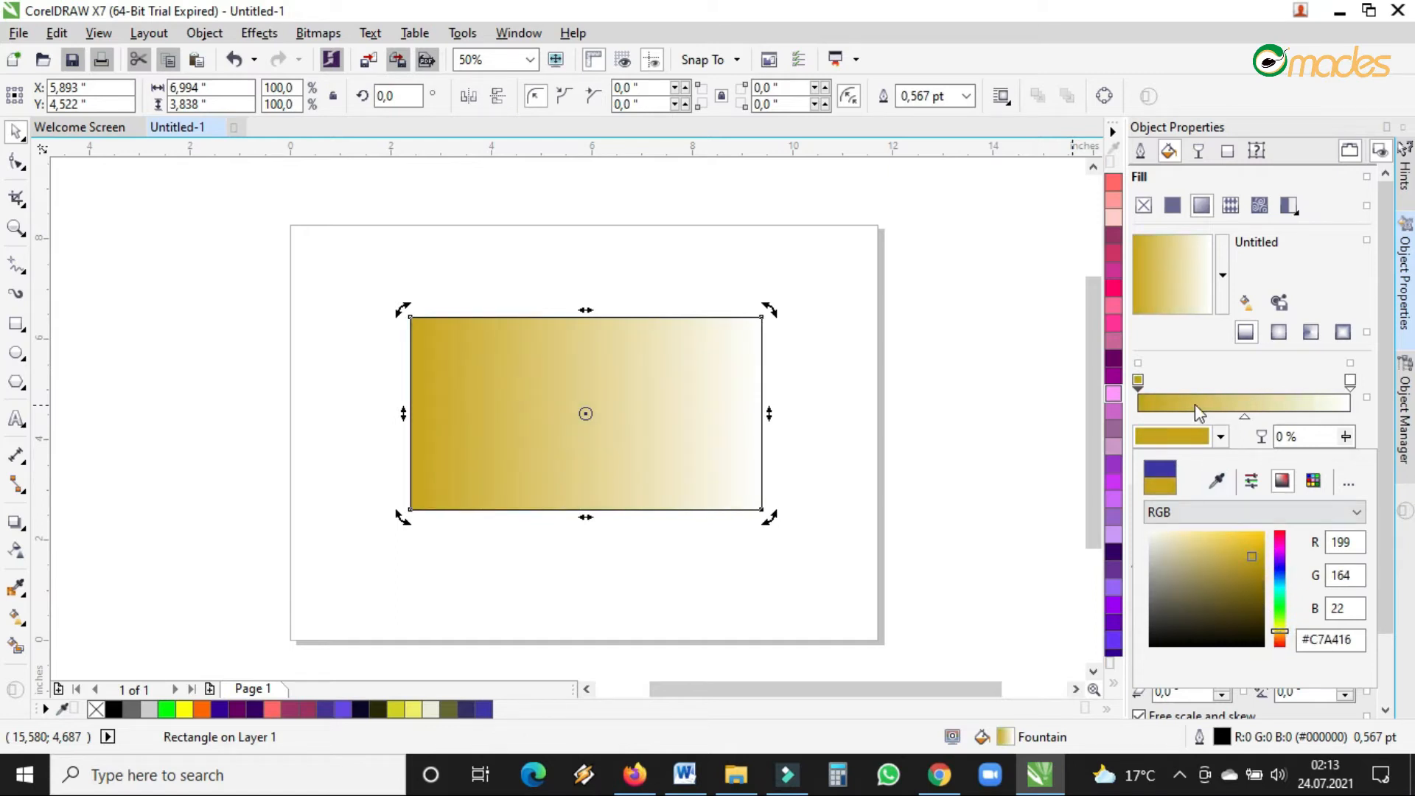
left_click(1178, 375)
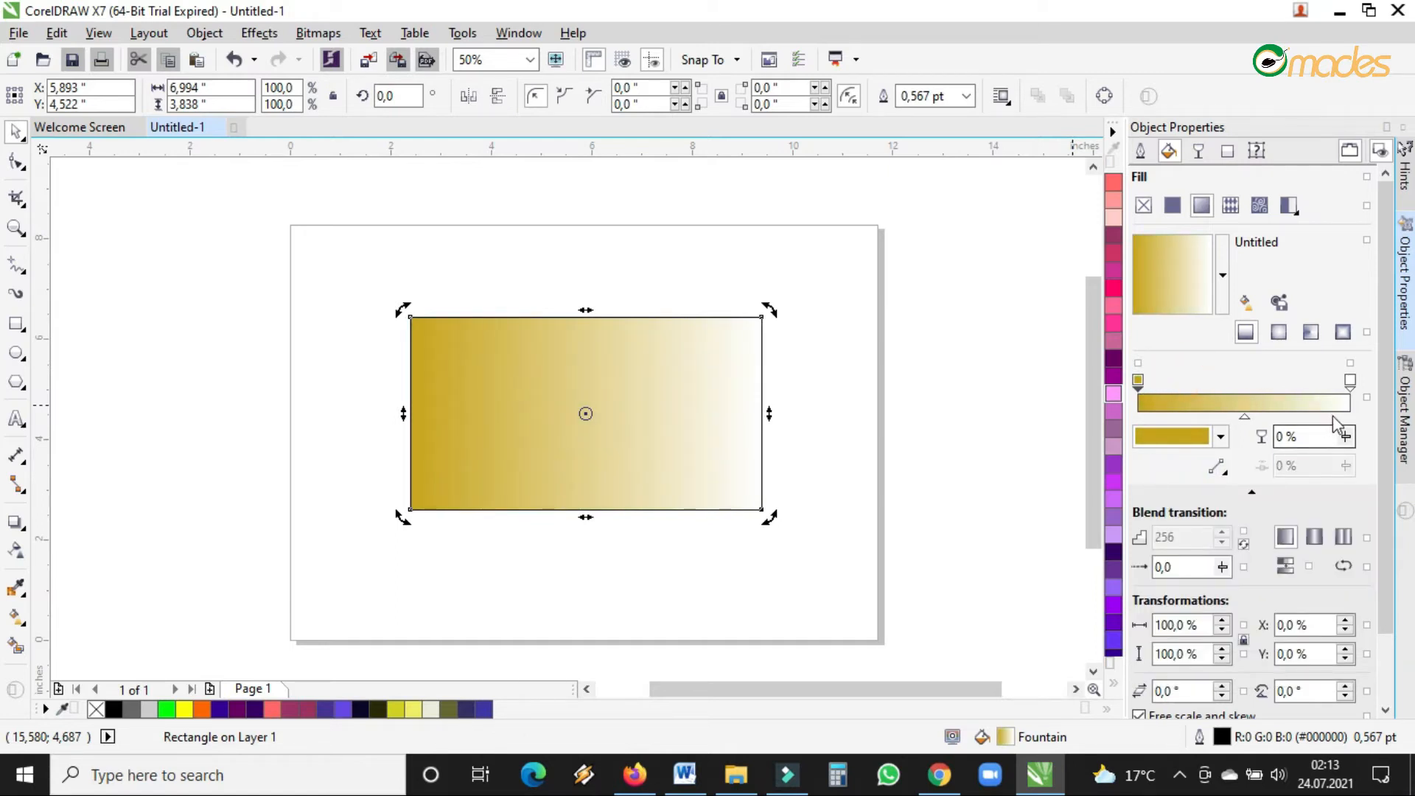
- Change the fountain fill's white end node colour to purple #A51ABA
left_click(1350, 381)
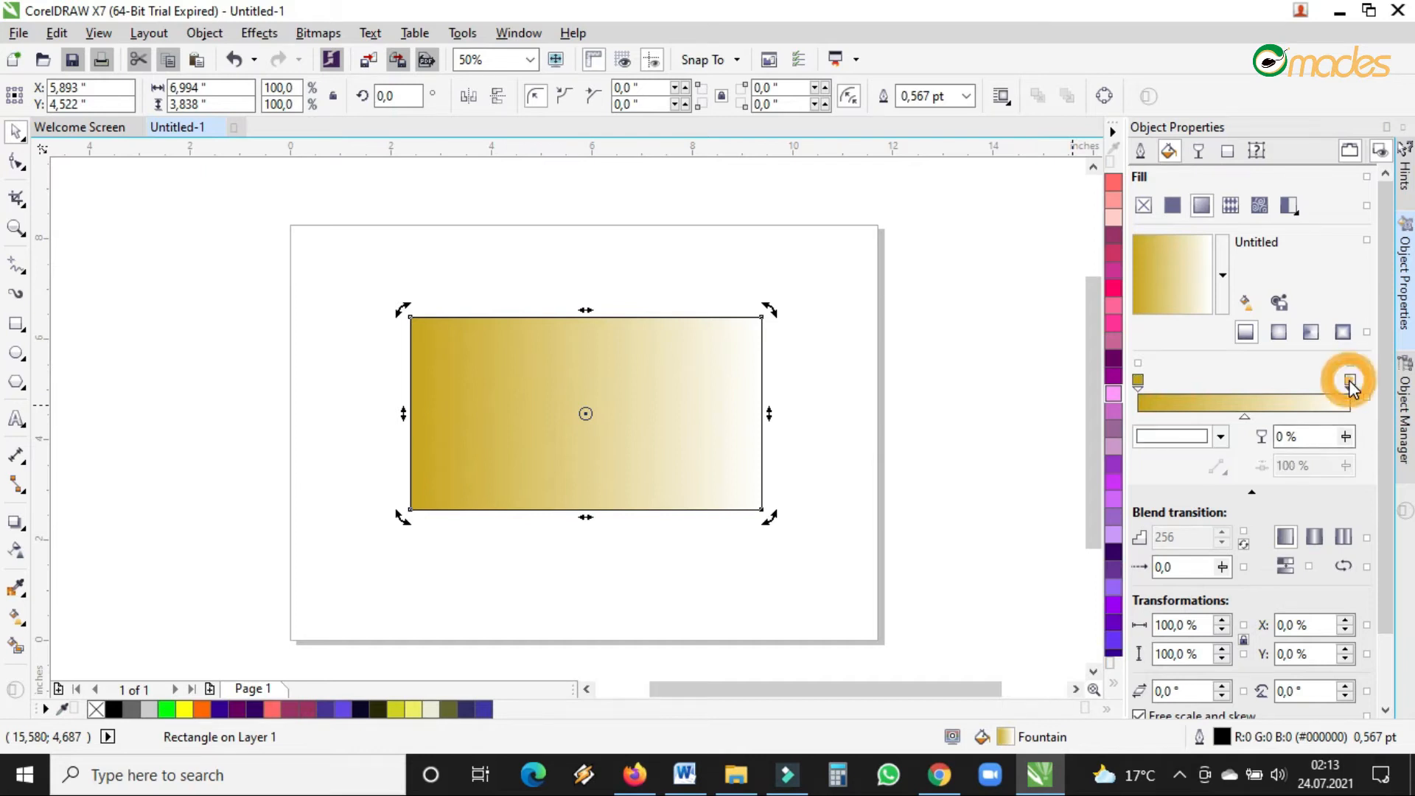
left_click(1220, 437)
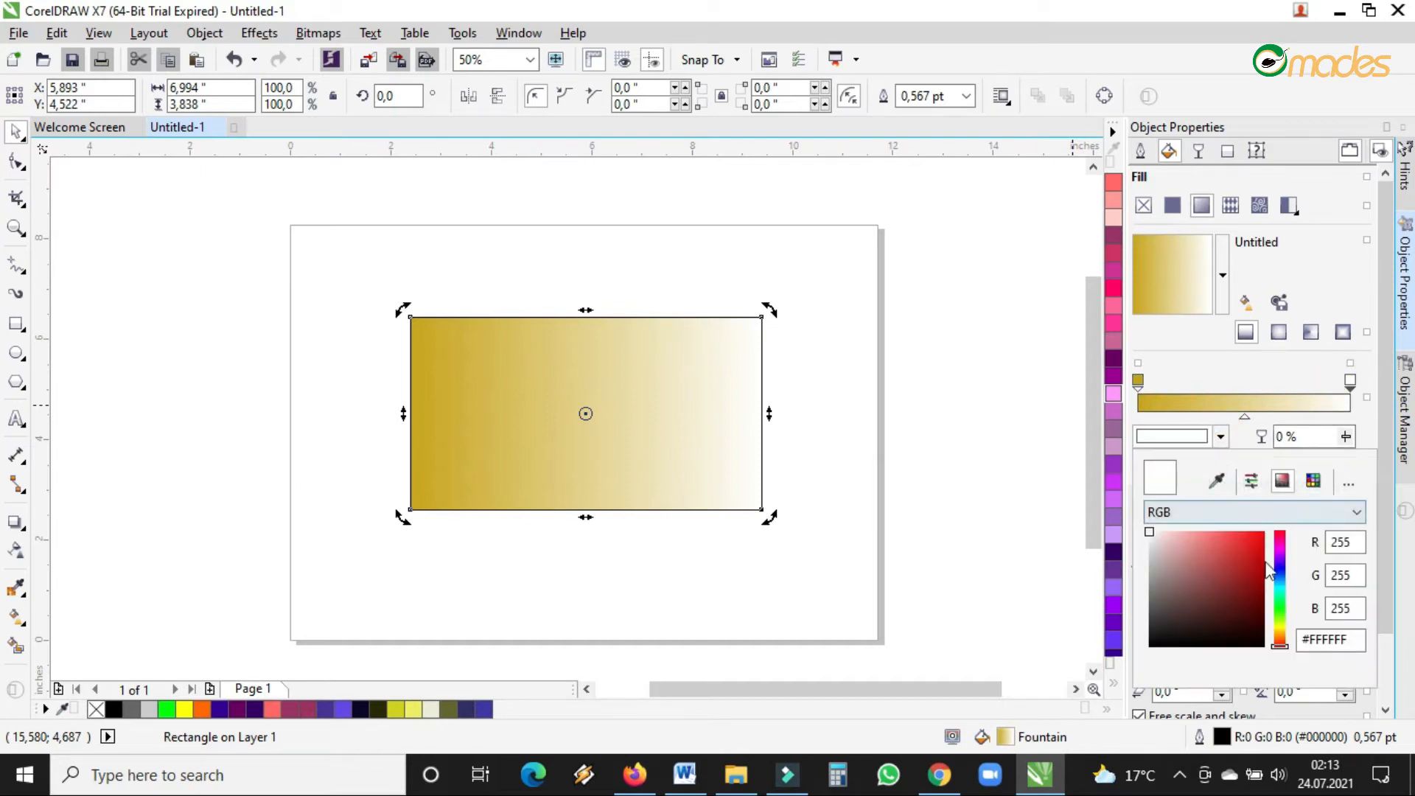
left_click_drag(1283, 579, 1280, 560)
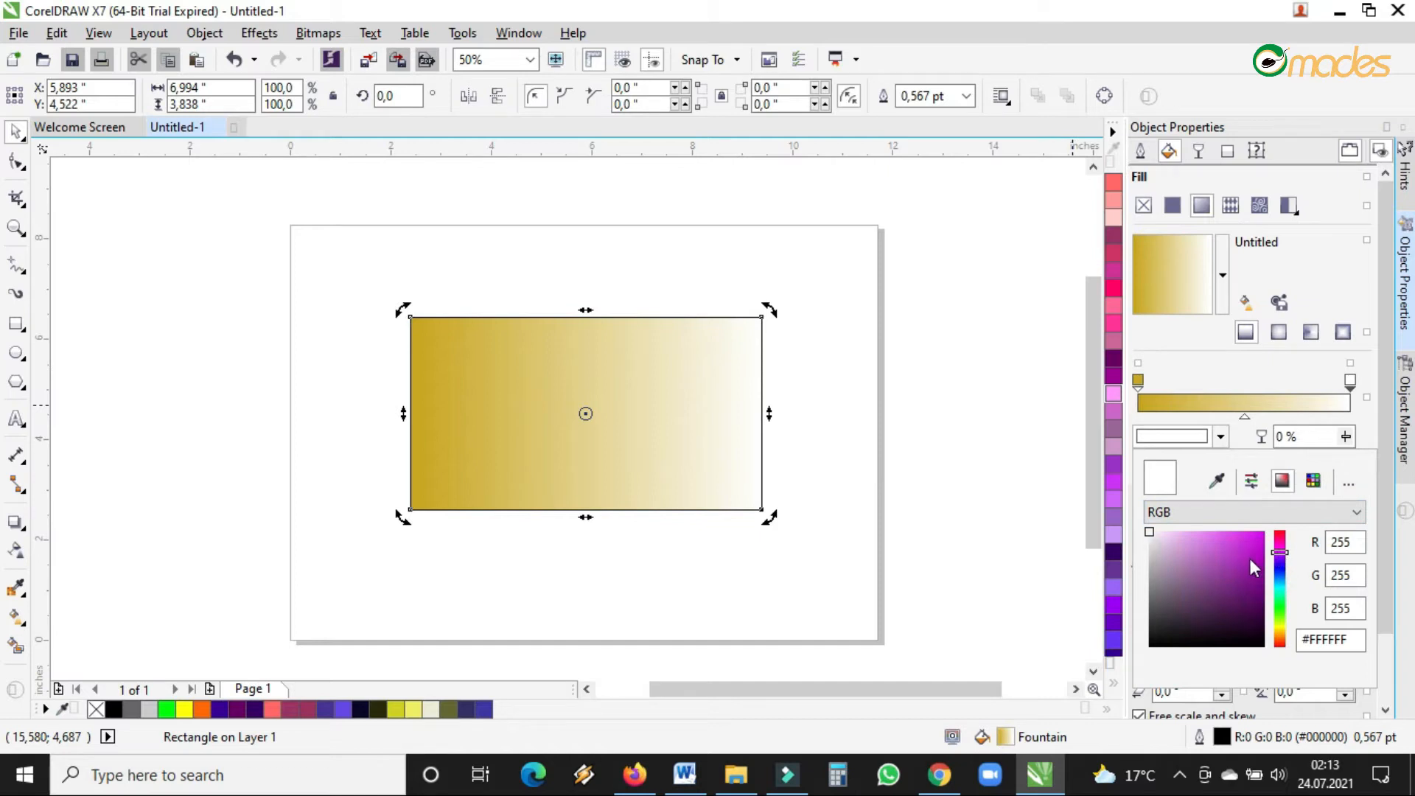
left_click(1248, 562)
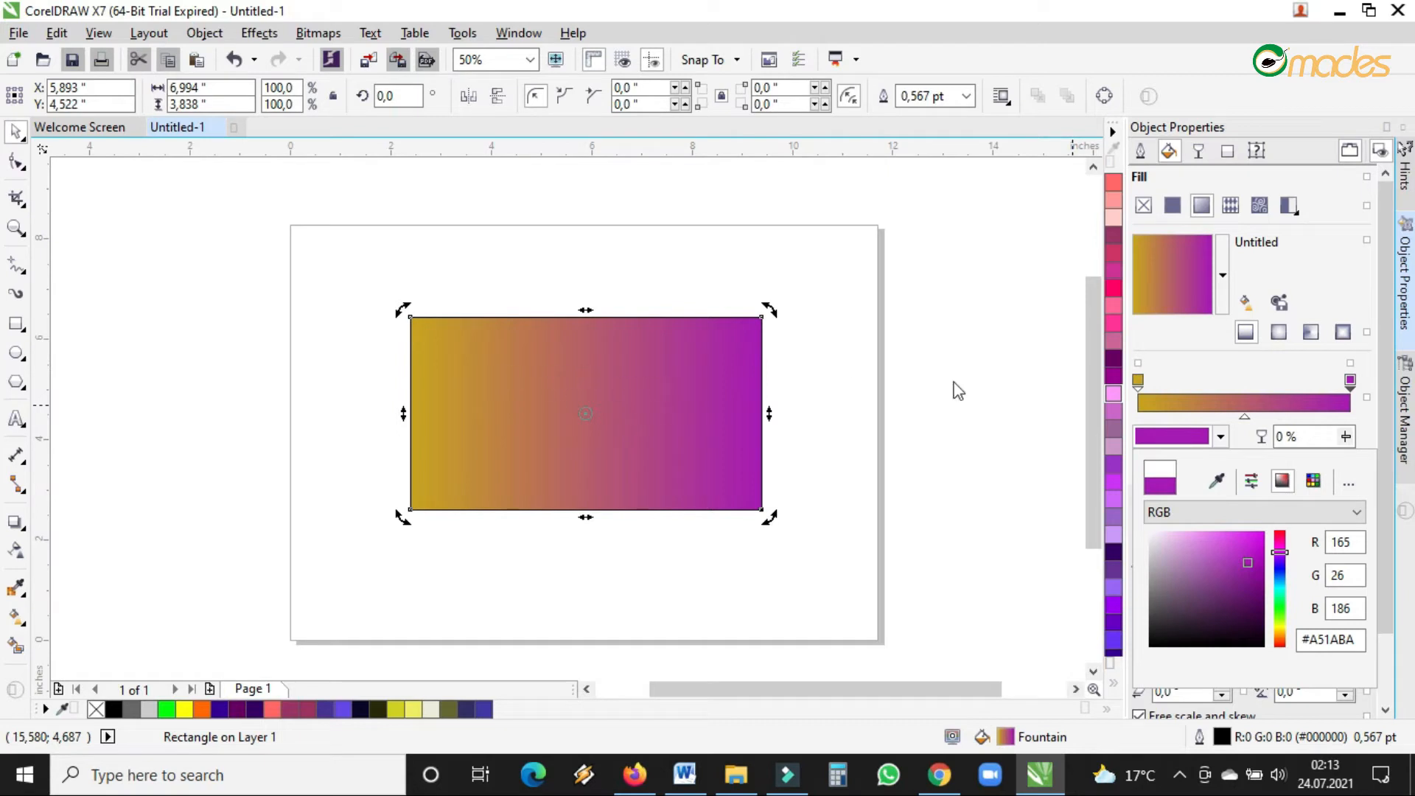
- Move the gradient midpoint to 51% and switch the rectangle to an elliptical fountain fill
left_click(1246, 418)
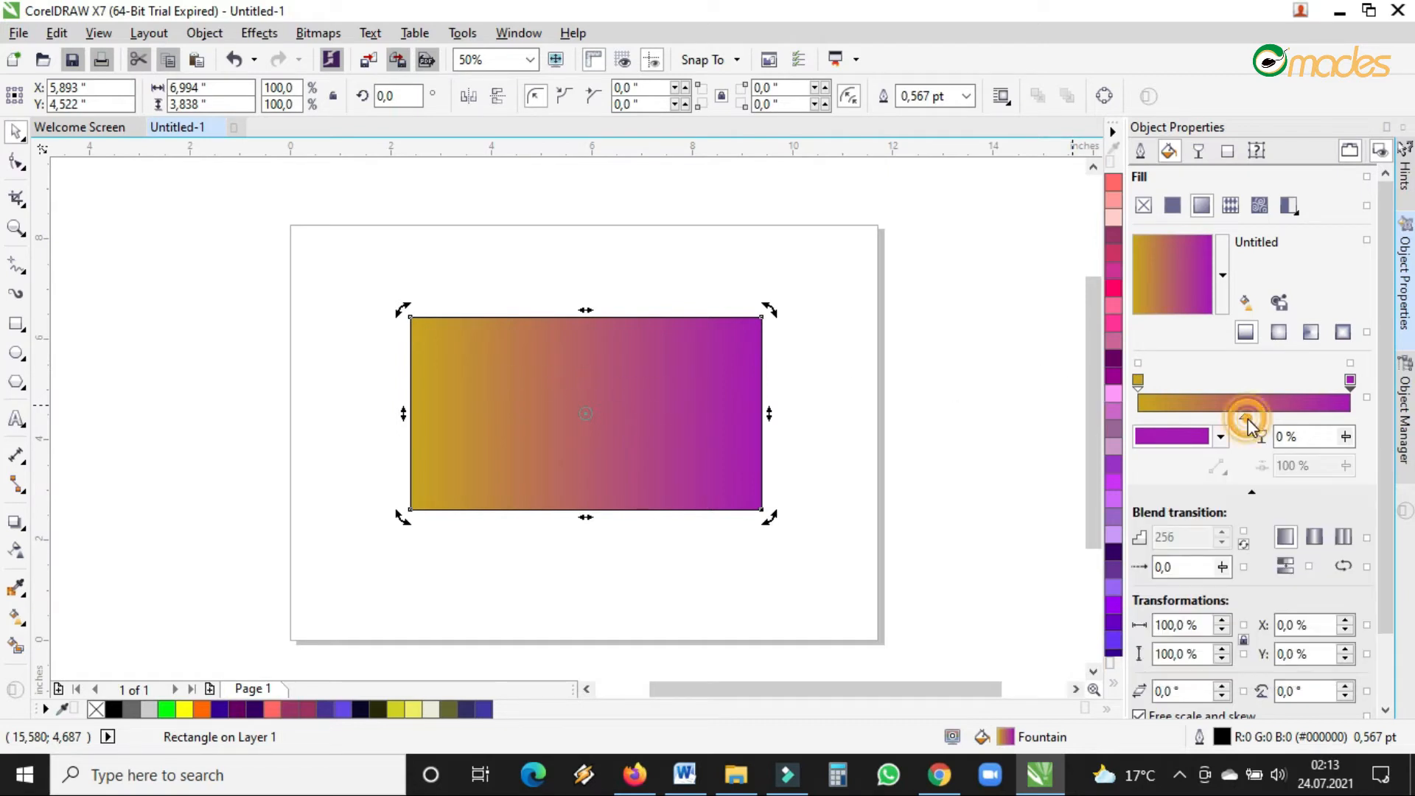
mouse_move(1244, 425)
left_mouse_down()
mouse_move(1176, 428)
mouse_move(1338, 419)
mouse_move(1246, 416)
left_mouse_up()
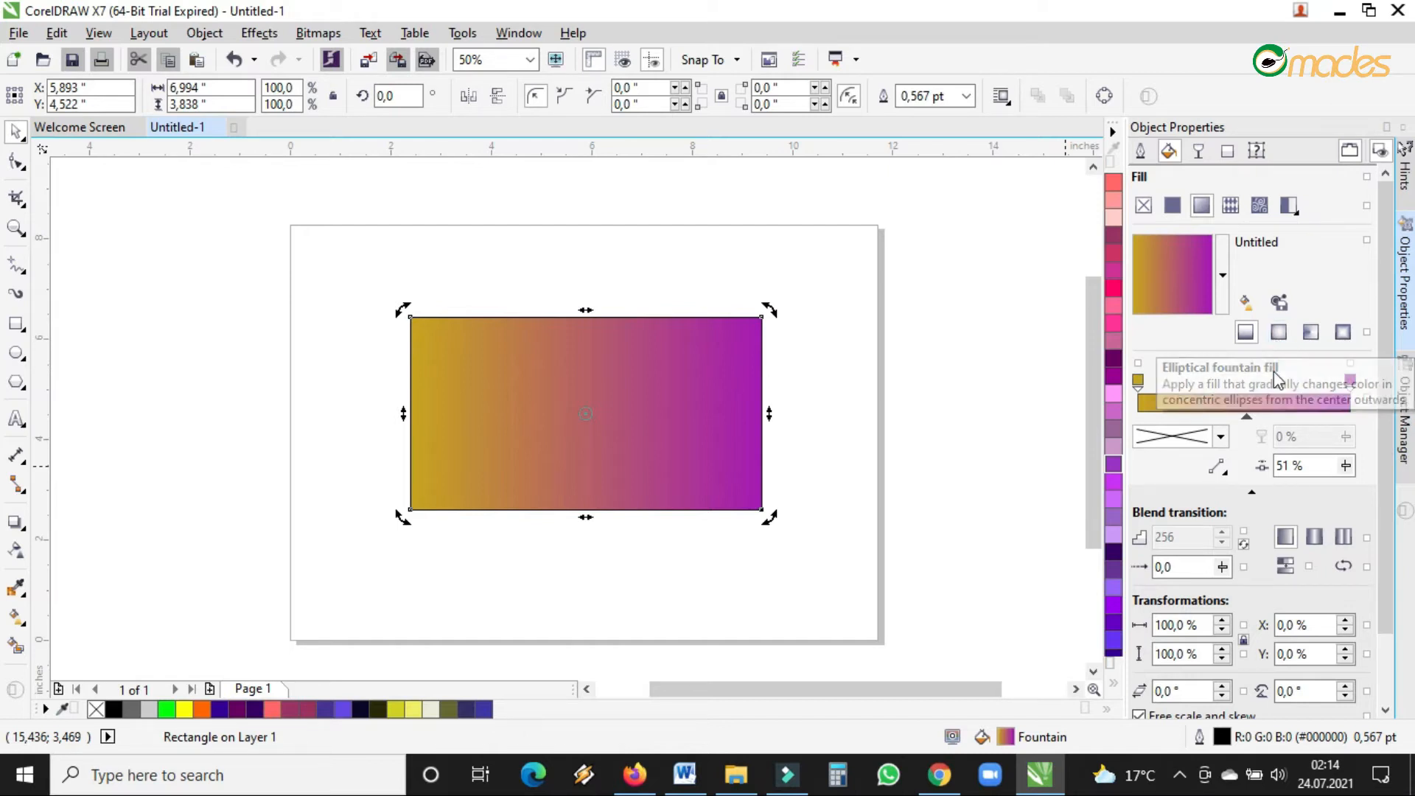
left_click(1277, 339)
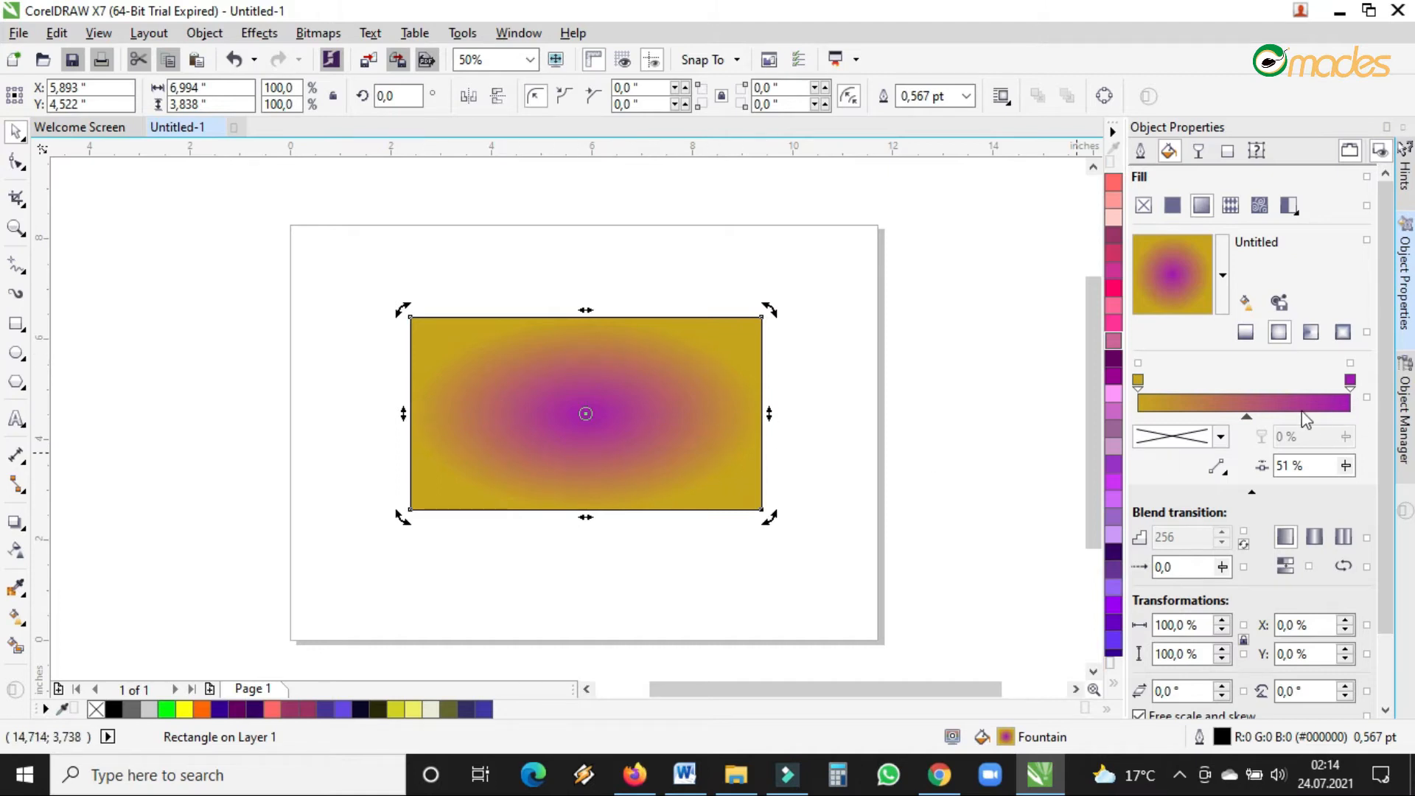
- Darken the elliptical fill's gold start node colour to #2E270C
left_click(1139, 383)
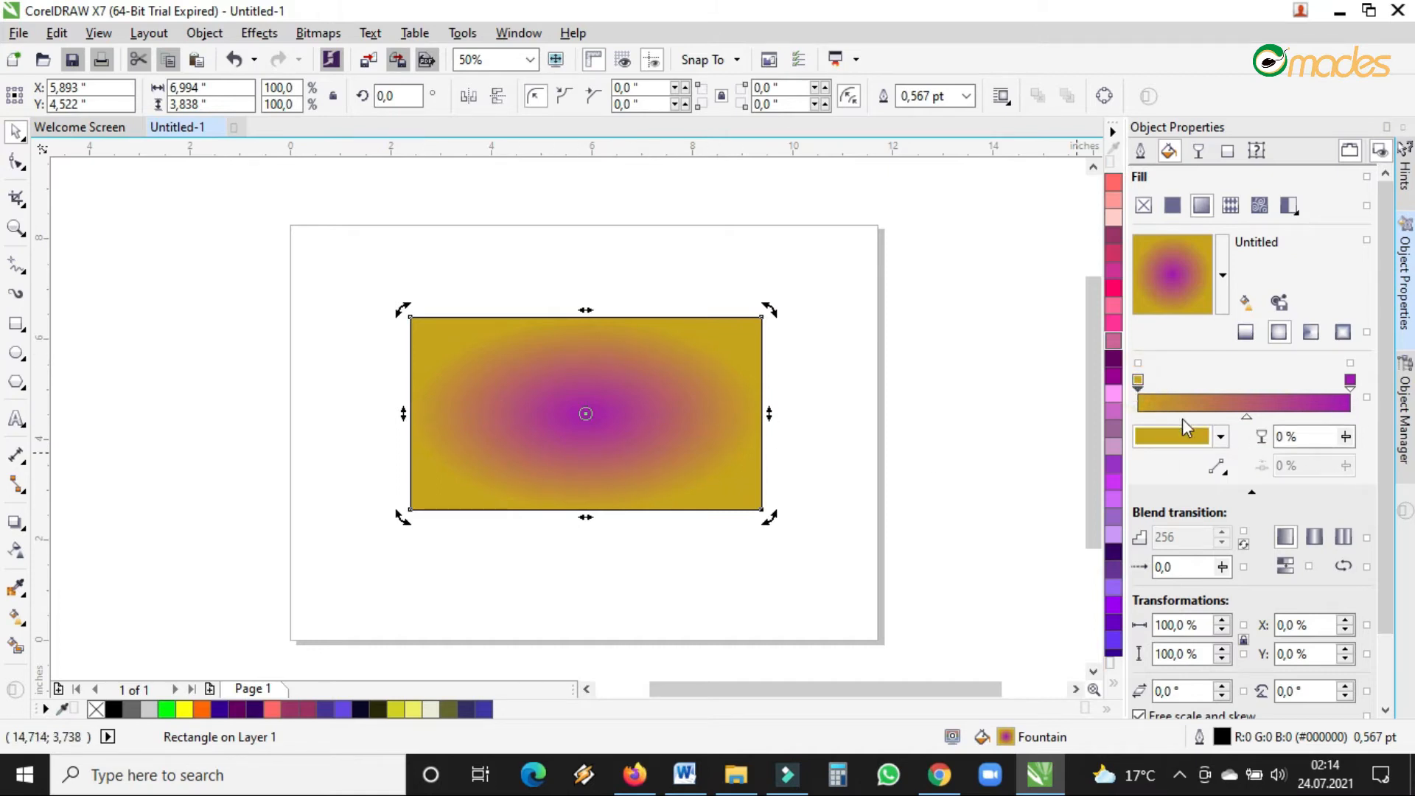
left_click(1220, 437)
left_click(1239, 624)
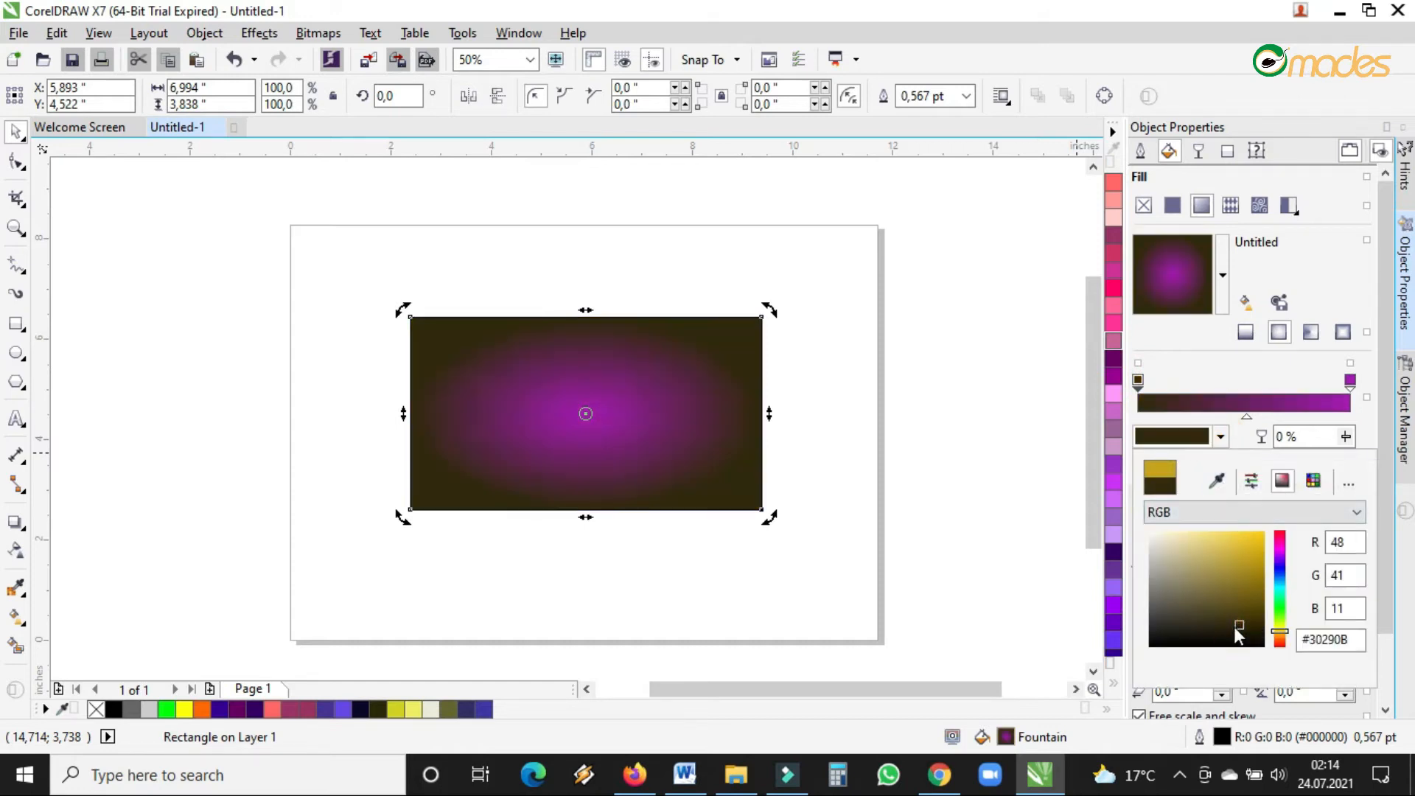
left_click(1231, 621)
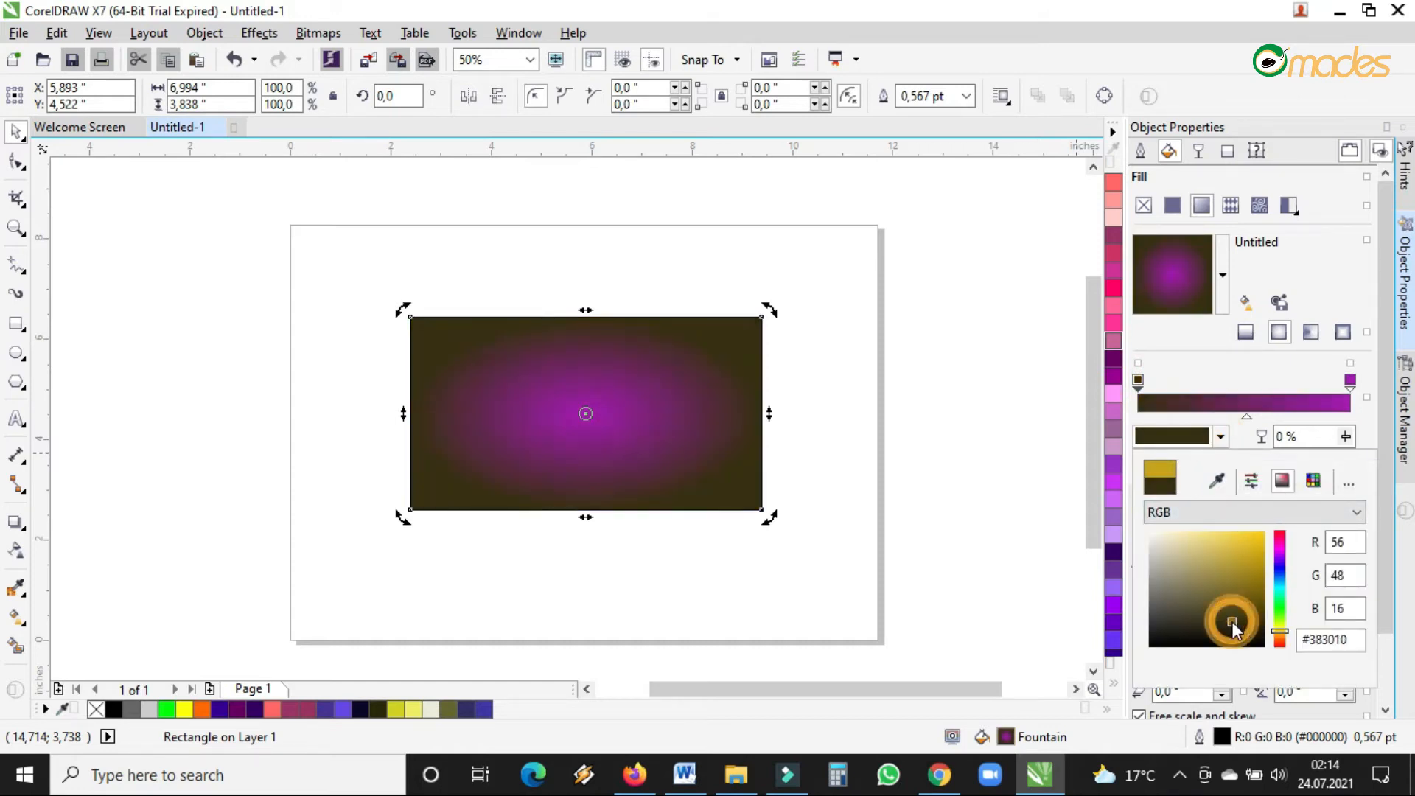
left_click(1235, 625)
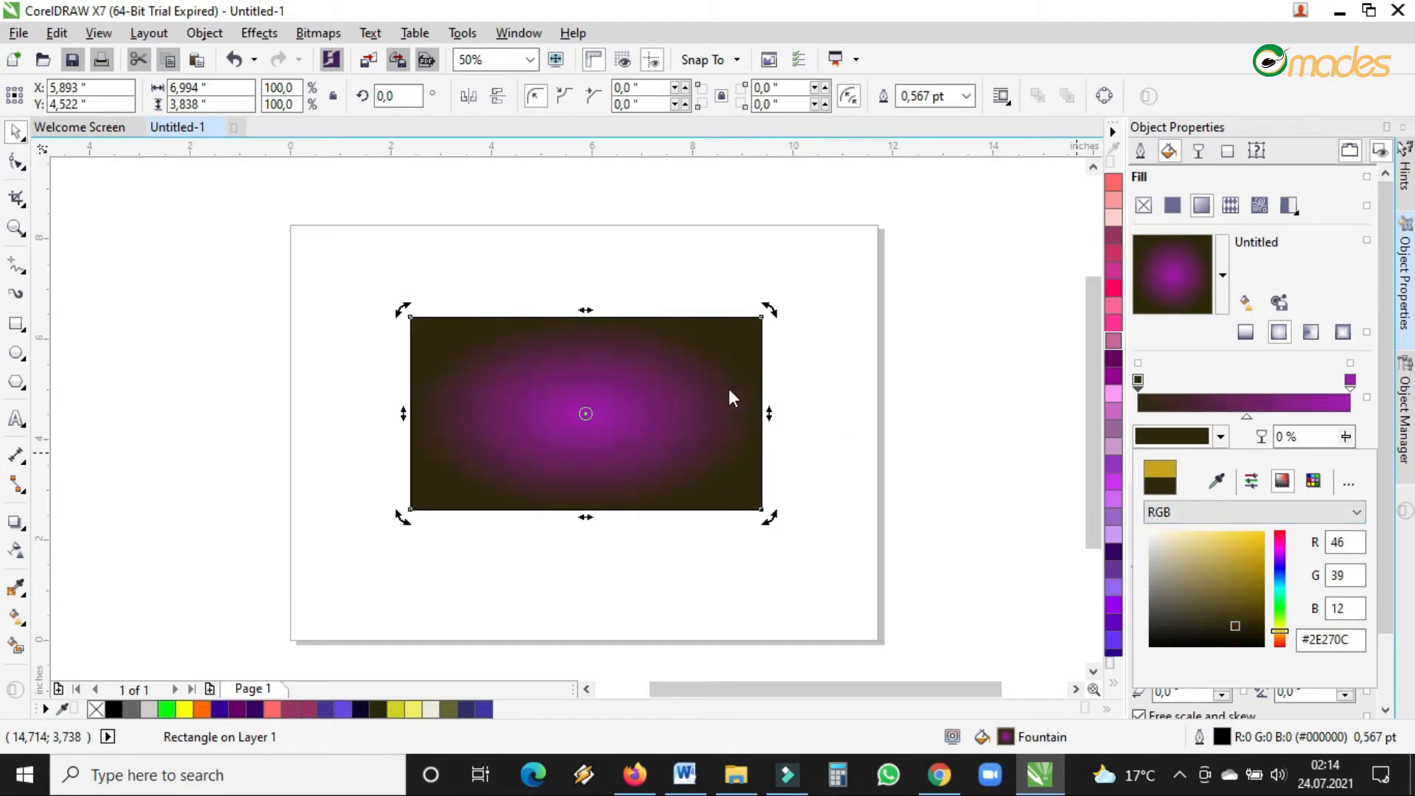
left_click(1350, 381)
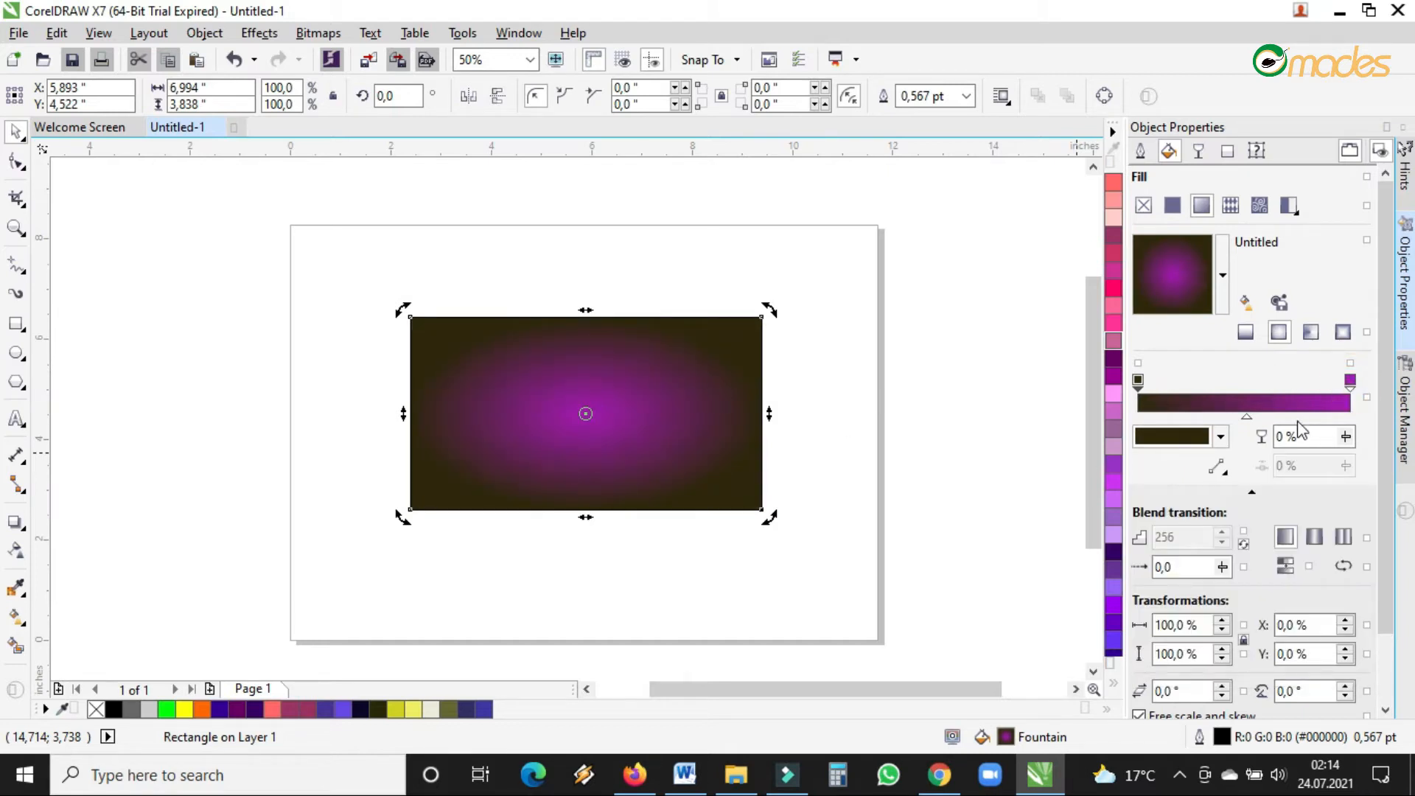
- Change the elliptical fill's end node colour to green #A2C941 and move the gradient midpoint to 73%
left_click(1350, 380)
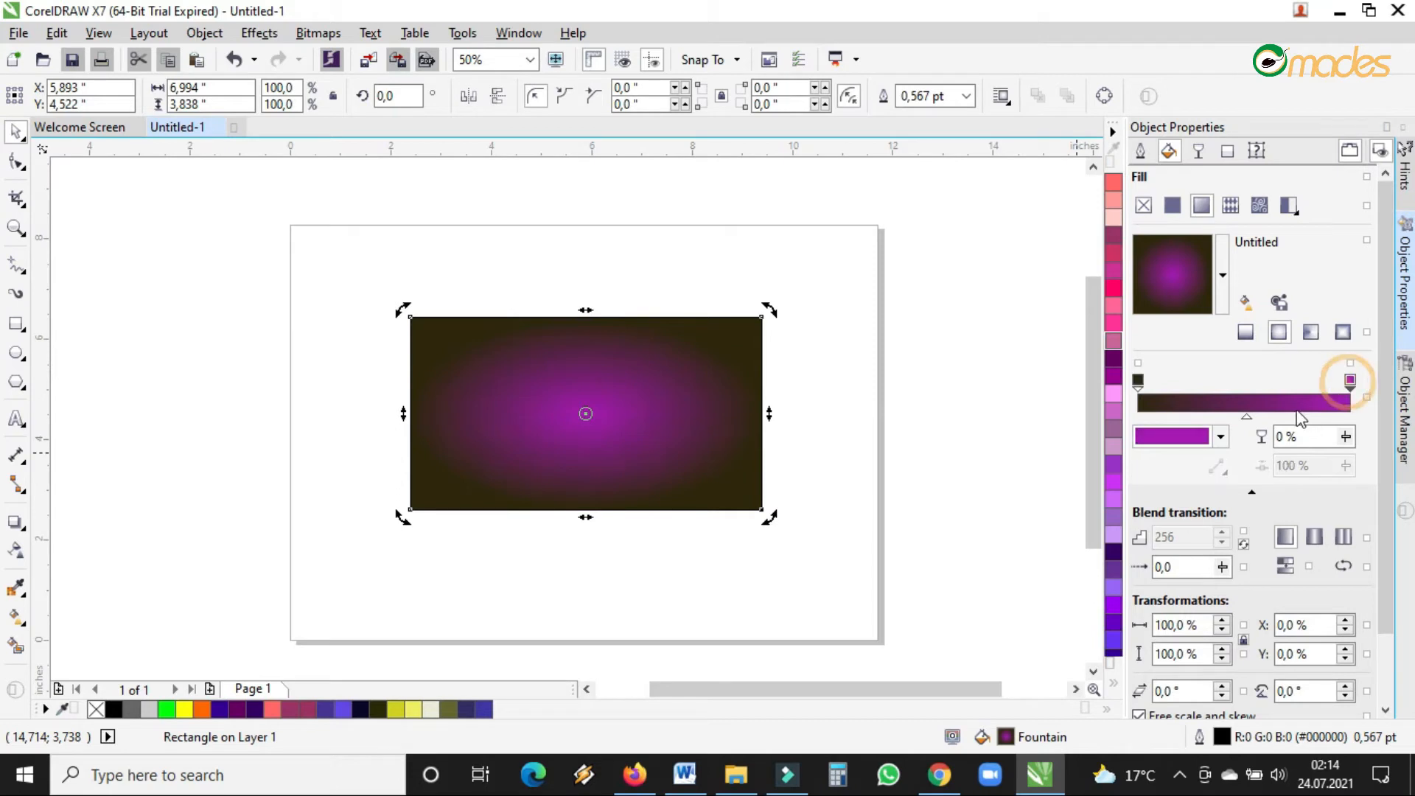
left_click(1220, 437)
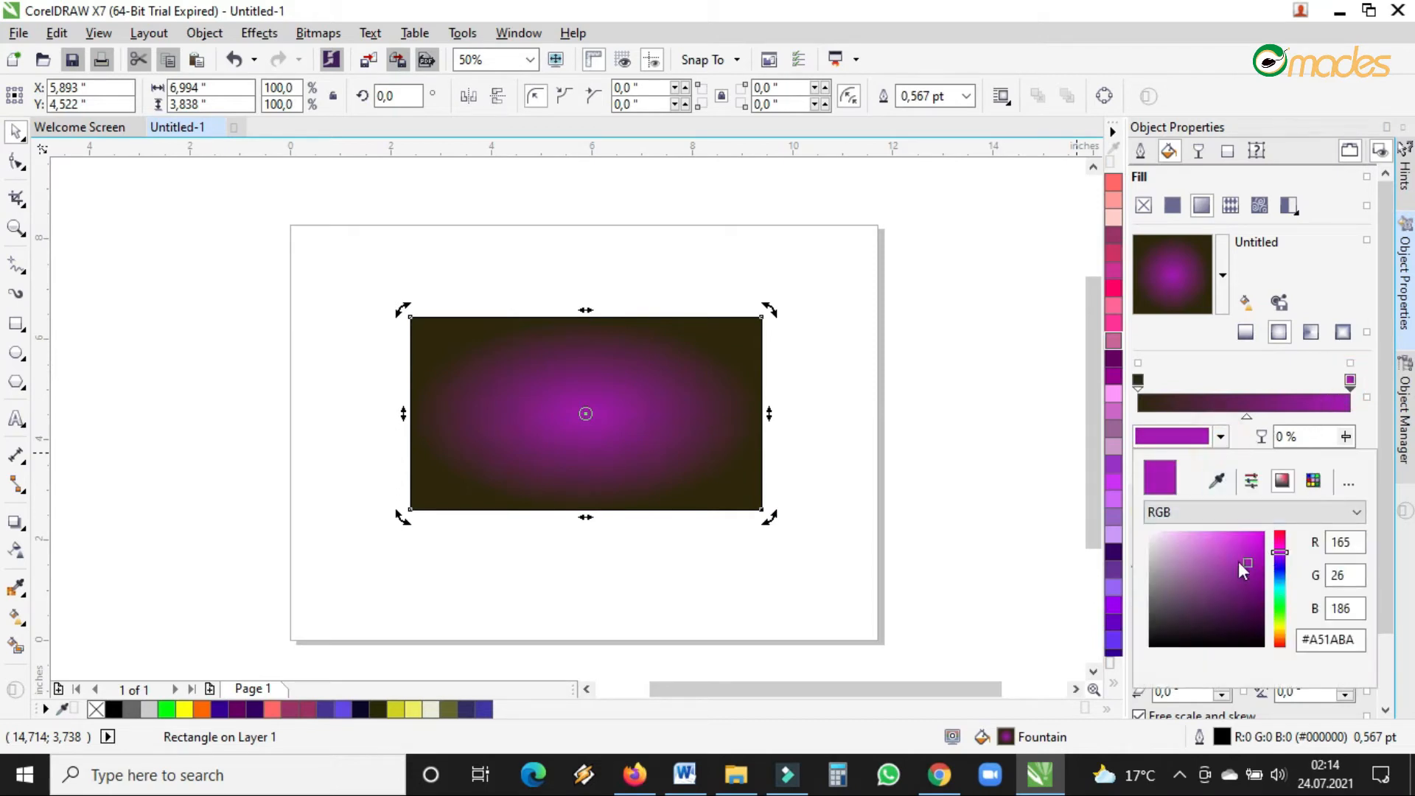
left_click_drag(1240, 560, 1221, 557)
left_click(1226, 556)
left_click(1280, 623)
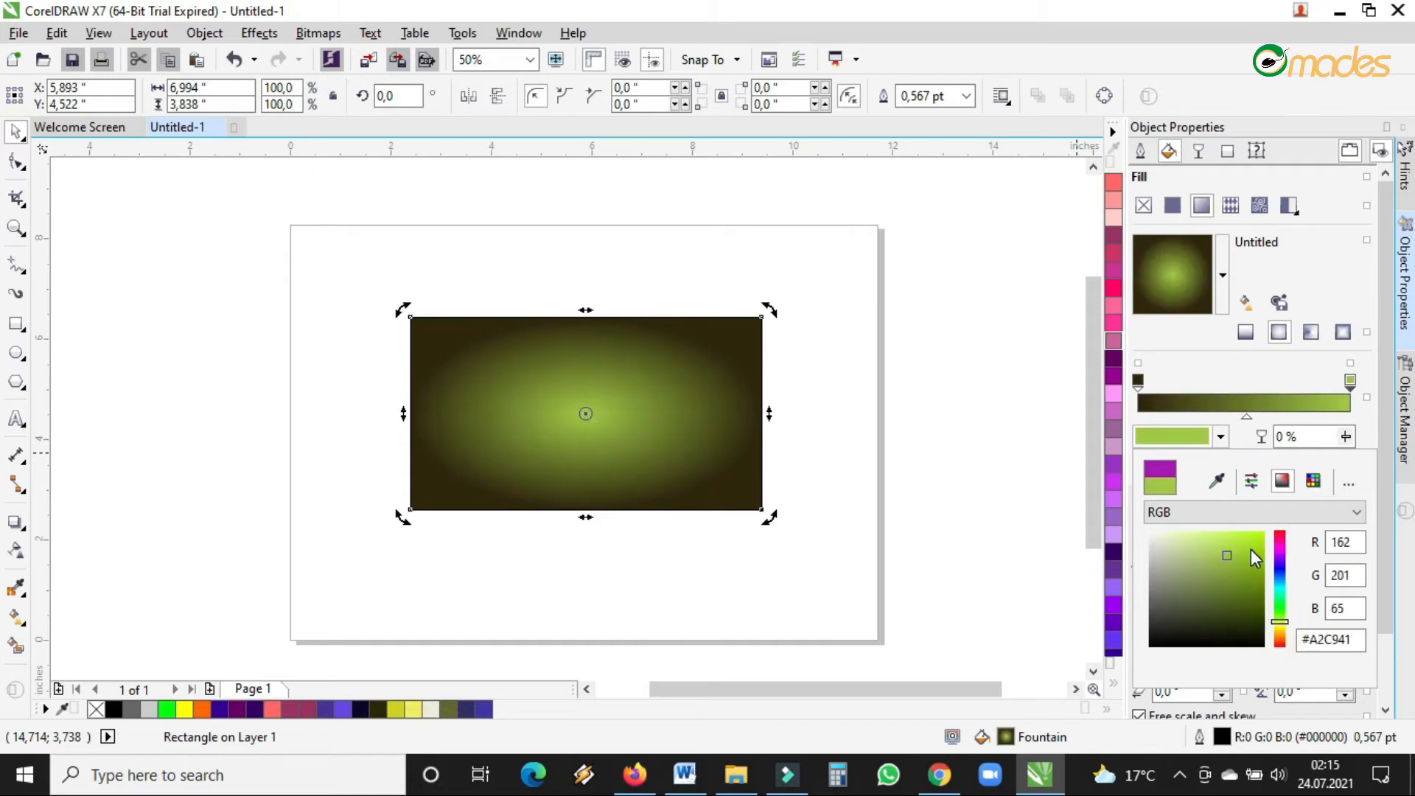
left_click(1279, 336)
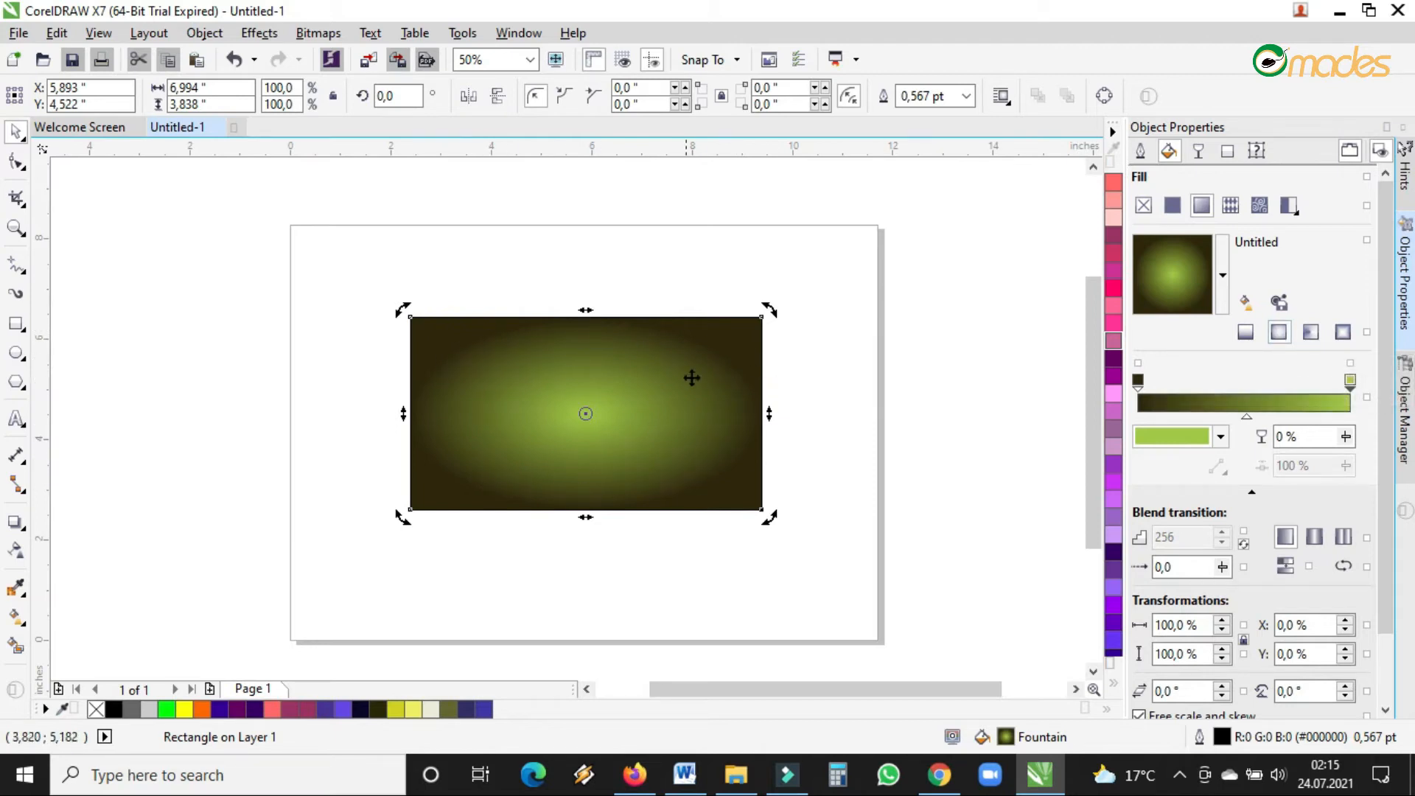
left_click(1248, 417)
left_click_drag(1249, 418, 1294, 417)
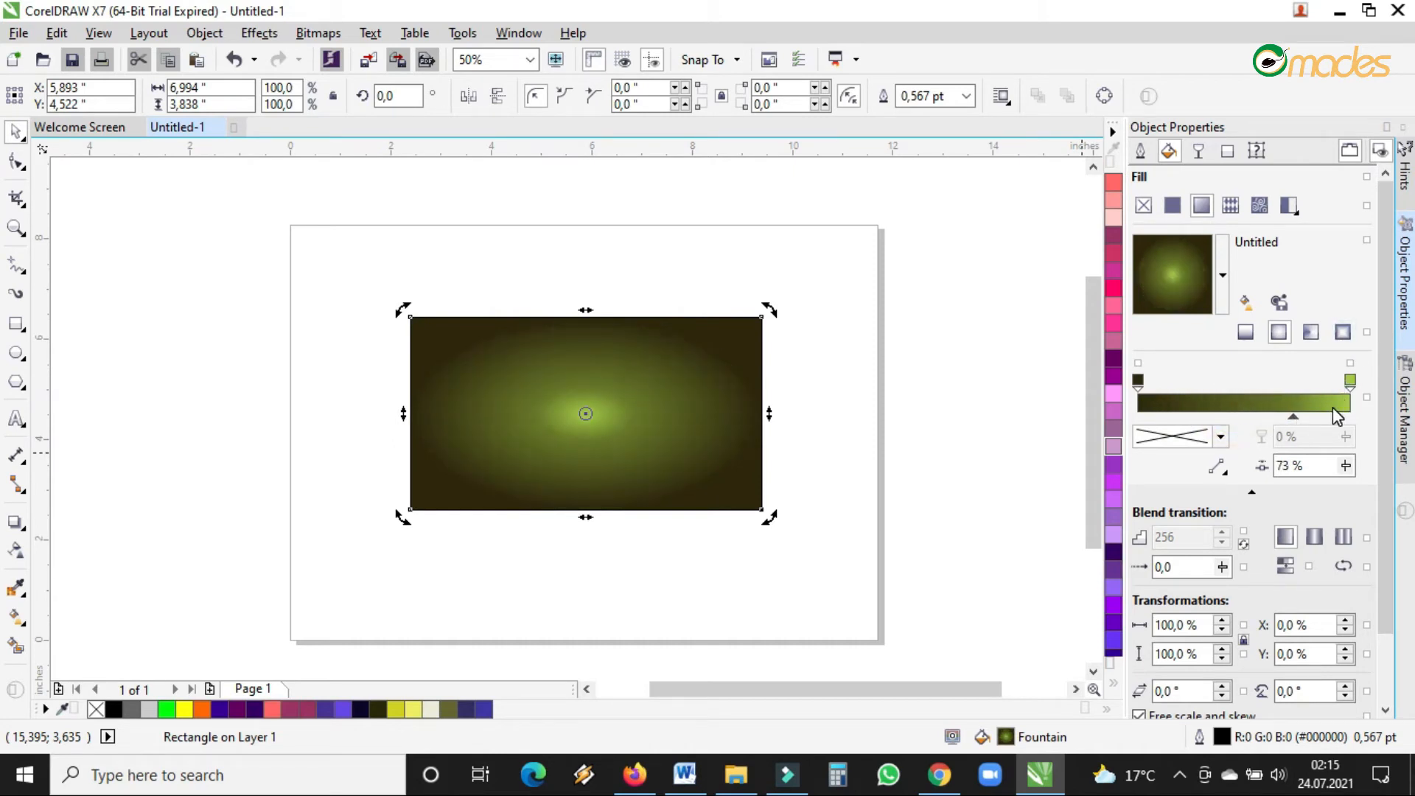
- Switch the rectangle to a conical fountain fill with its midpoint at 58%, then deselect and reselect the rectangle
left_click(1311, 333)
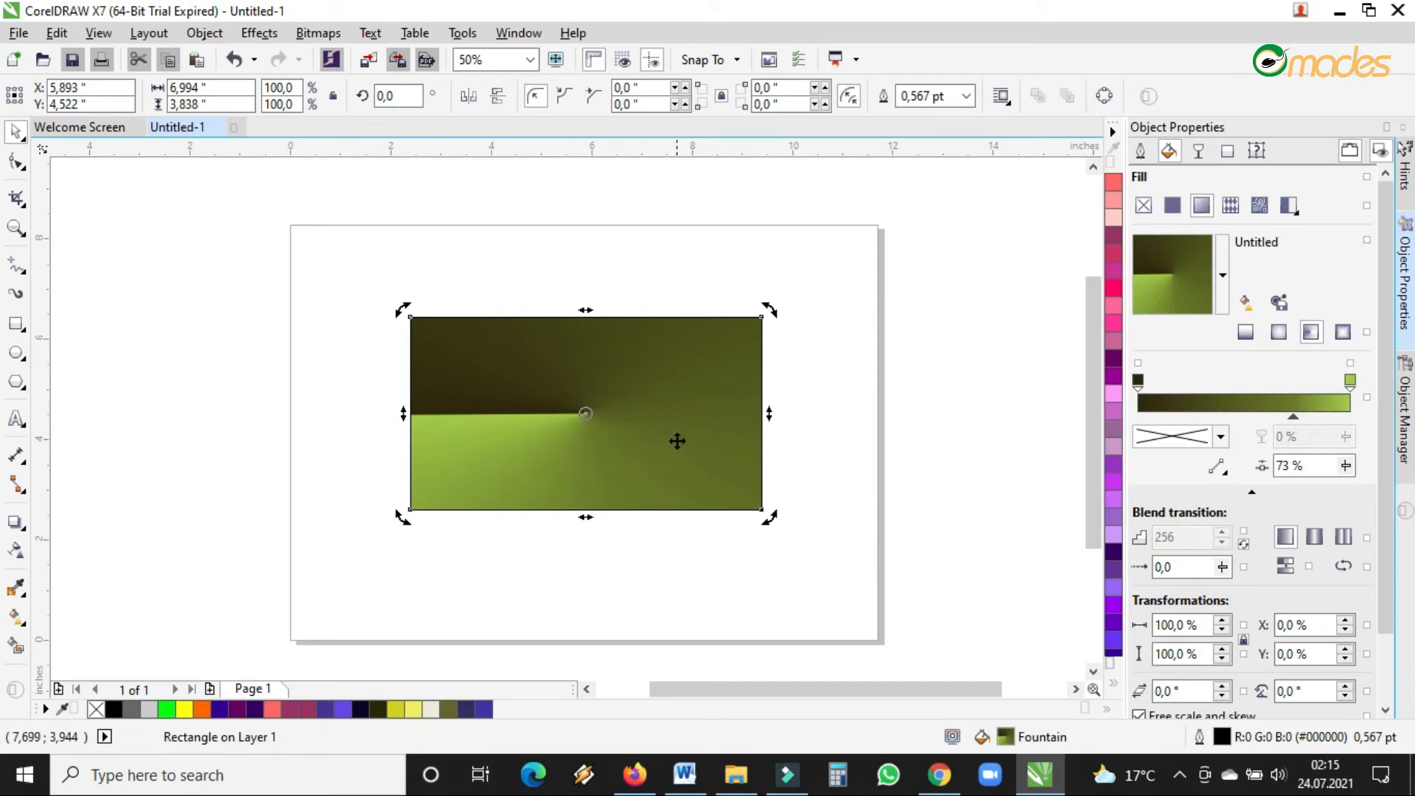
left_click_drag(1293, 414, 1260, 417)
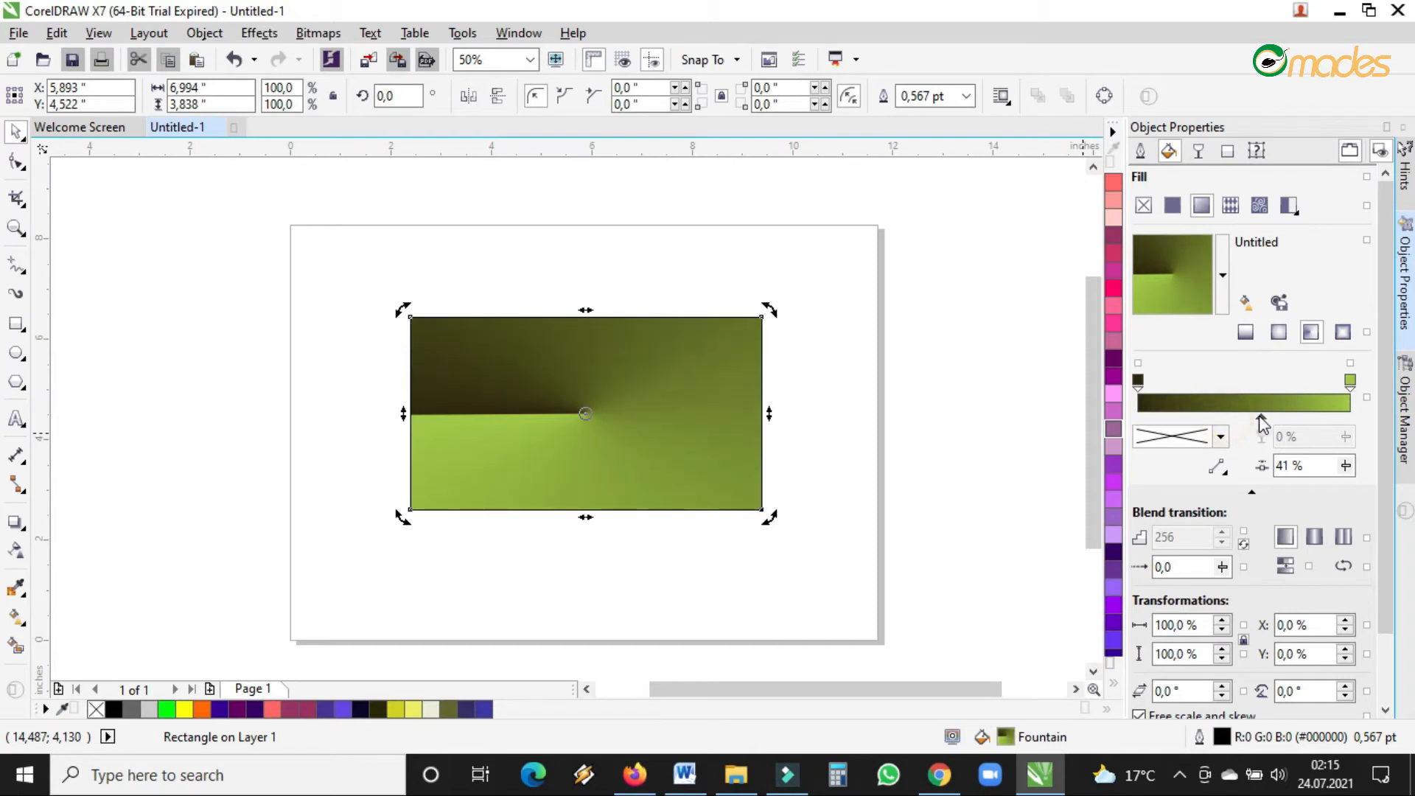
left_click(905, 367)
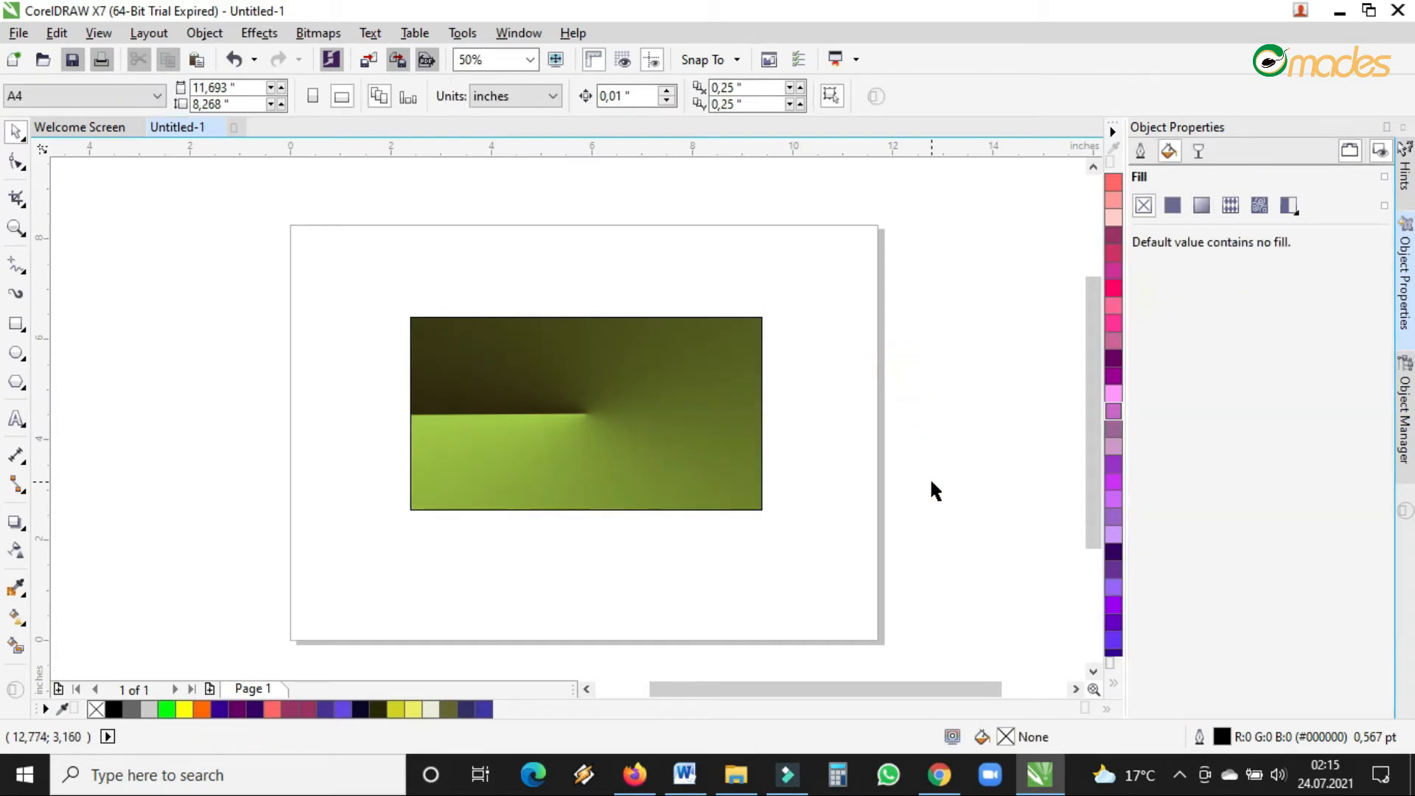
left_click(665, 372)
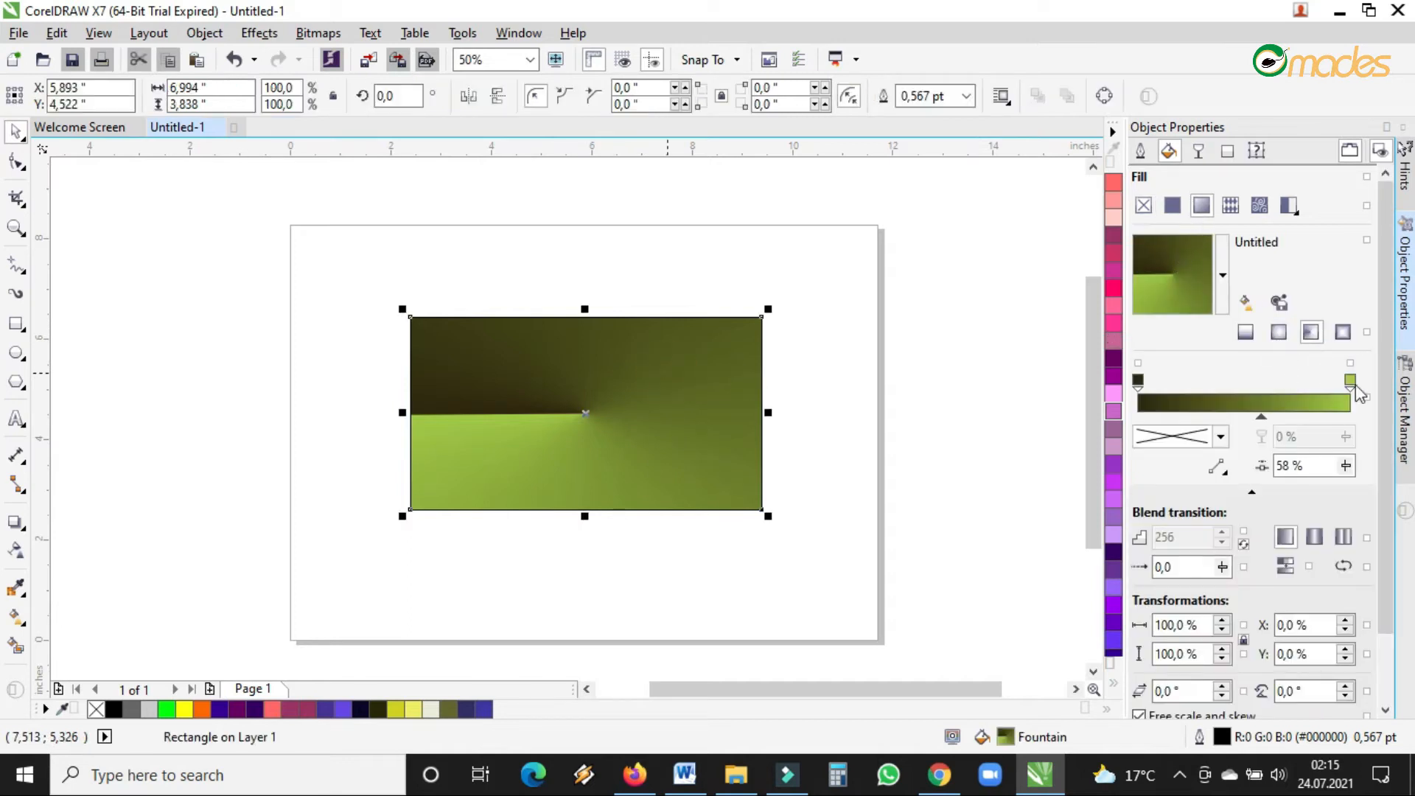
- Move the gradient midpoint to 62% and switch to a rectangular fountain fill, leaving the rectangle selected after briefly deselecting it
mouse_move(1262, 423)
left_mouse_down()
mouse_move(1228, 415)
mouse_move(1305, 416)
mouse_move(1269, 419)
left_mouse_up()
left_click(1350, 381)
left_click(1344, 336)
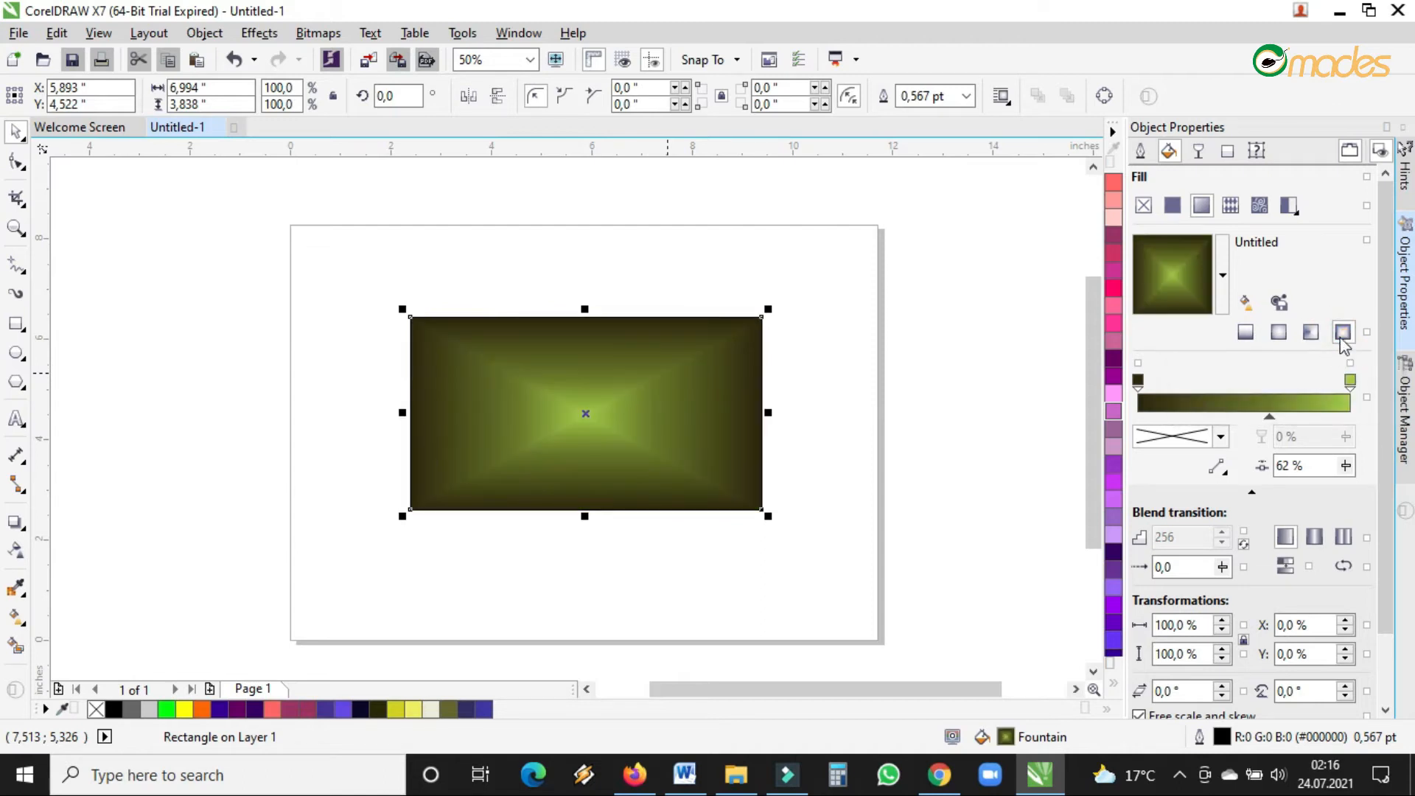
left_click(738, 452)
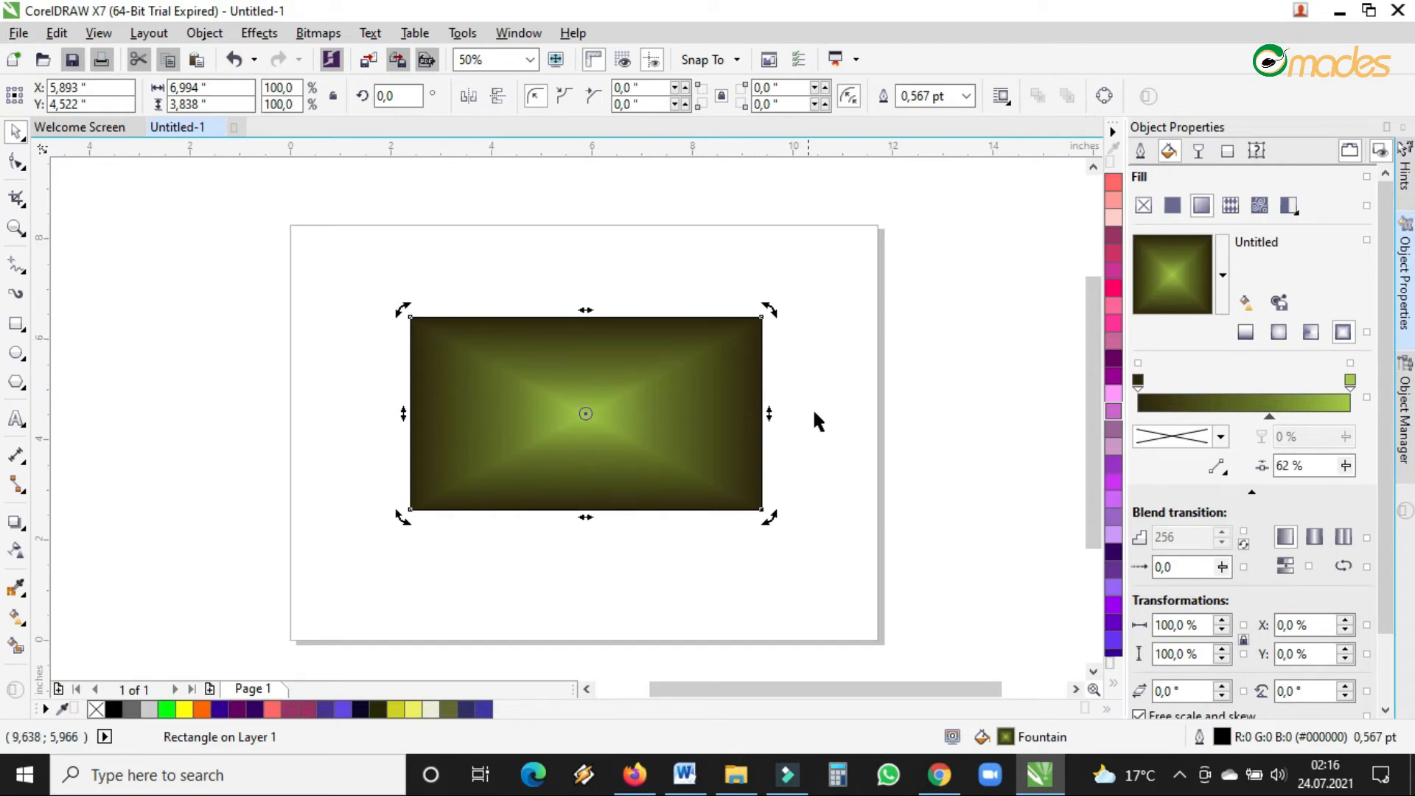
left_click(877, 325)
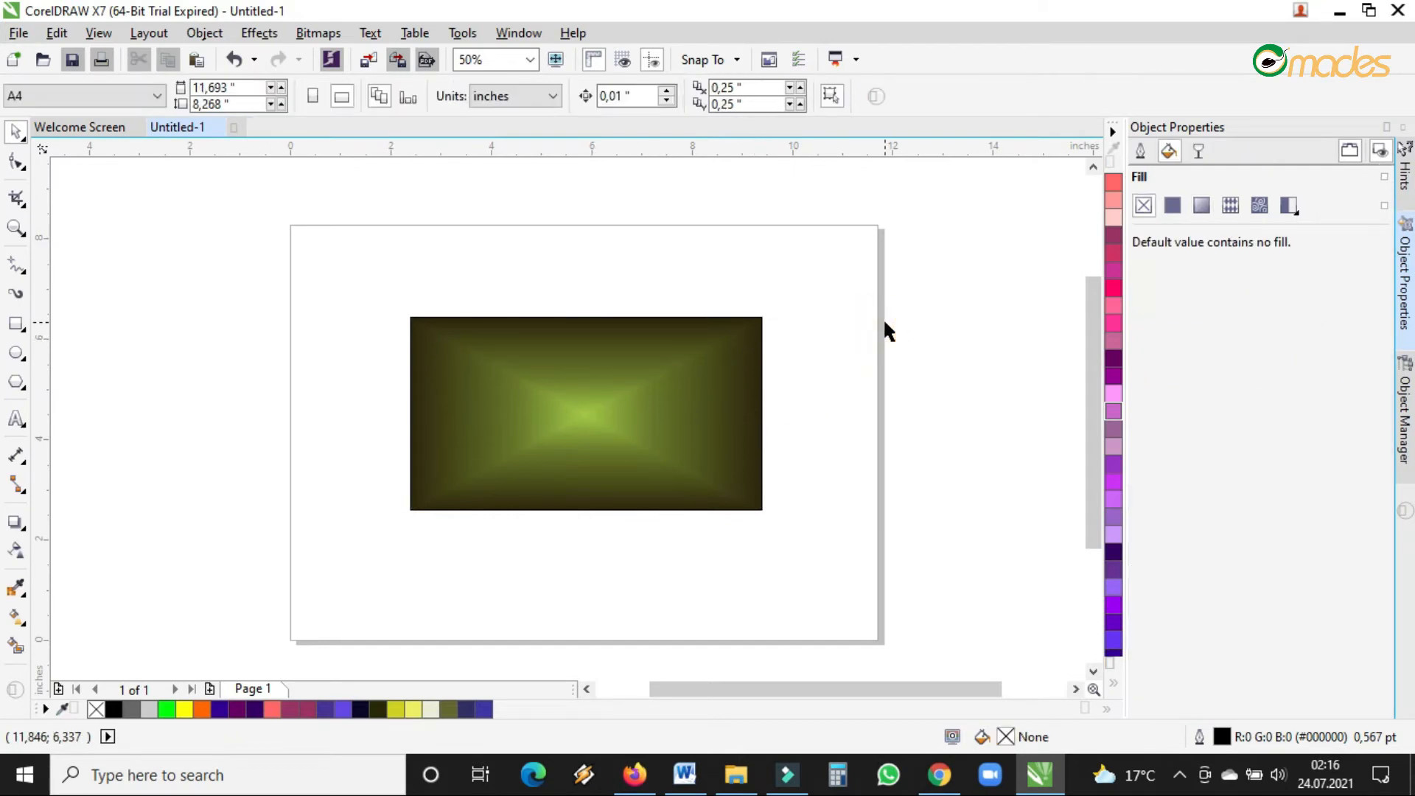
left_click(718, 406)
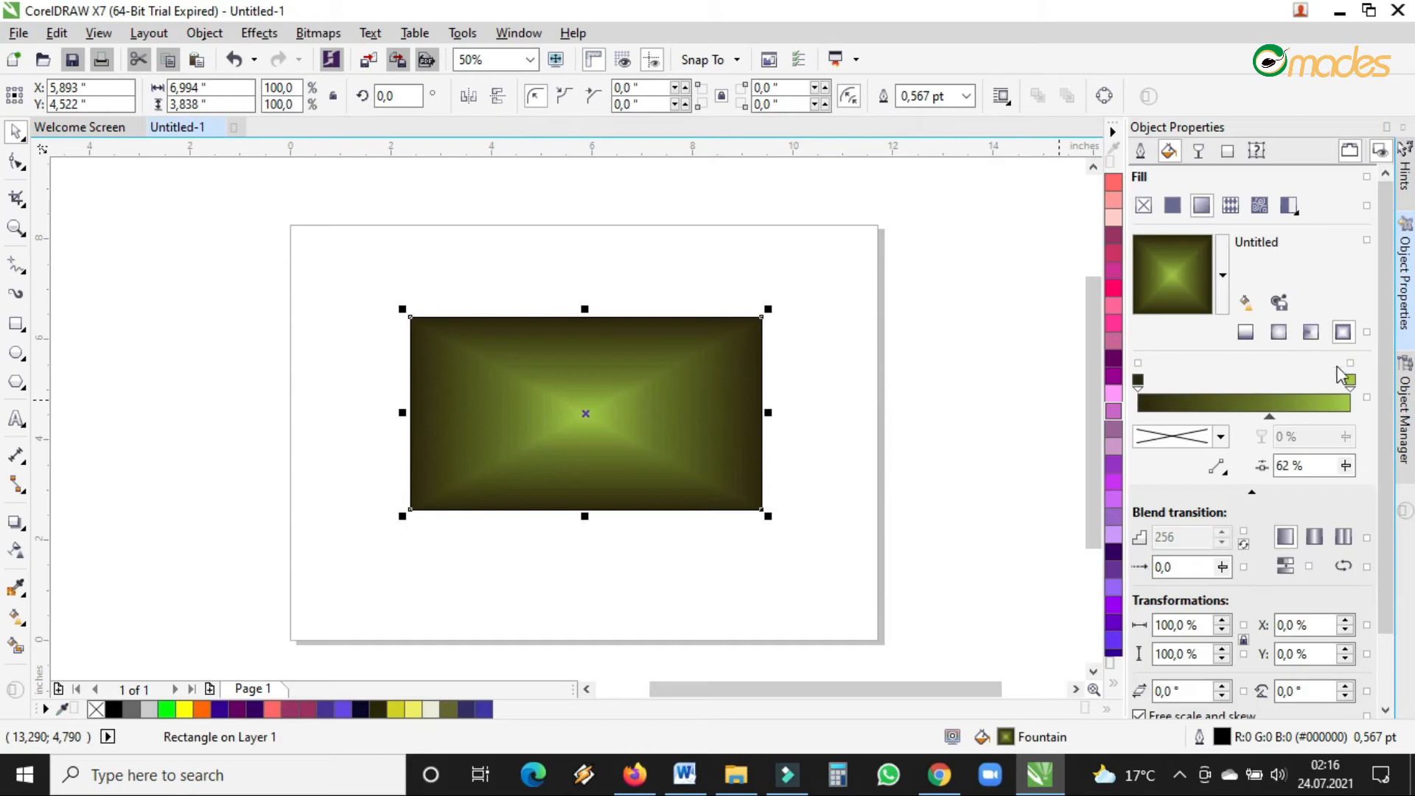
- Move the rectangular fountain fill's midpoint to 28%, change it to 78%, and set the blend transition to repeat and mirror
left_click_drag(1269, 417, 1199, 412)
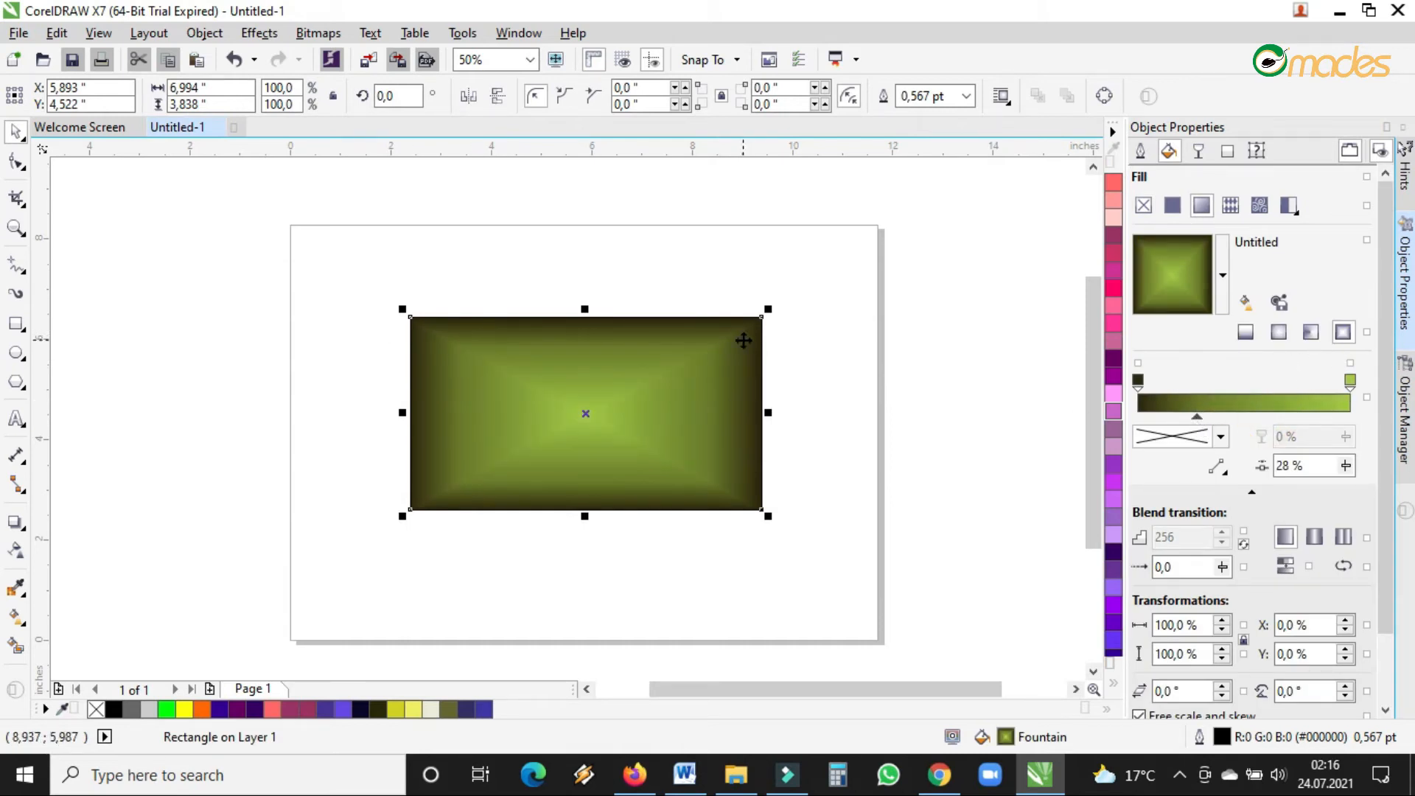
left_click(1195, 417)
left_click_drag(1199, 421, 1305, 424)
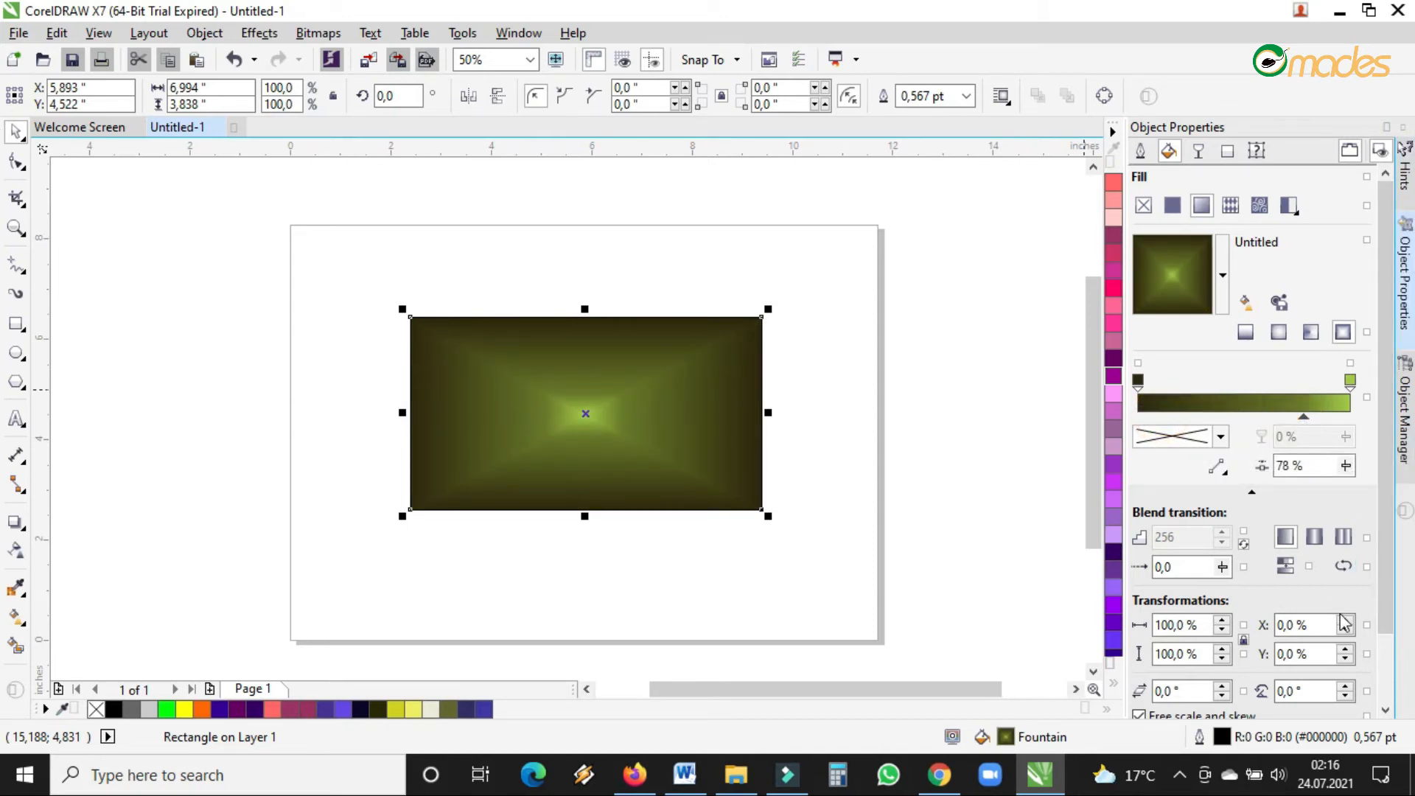
left_click(1313, 539)
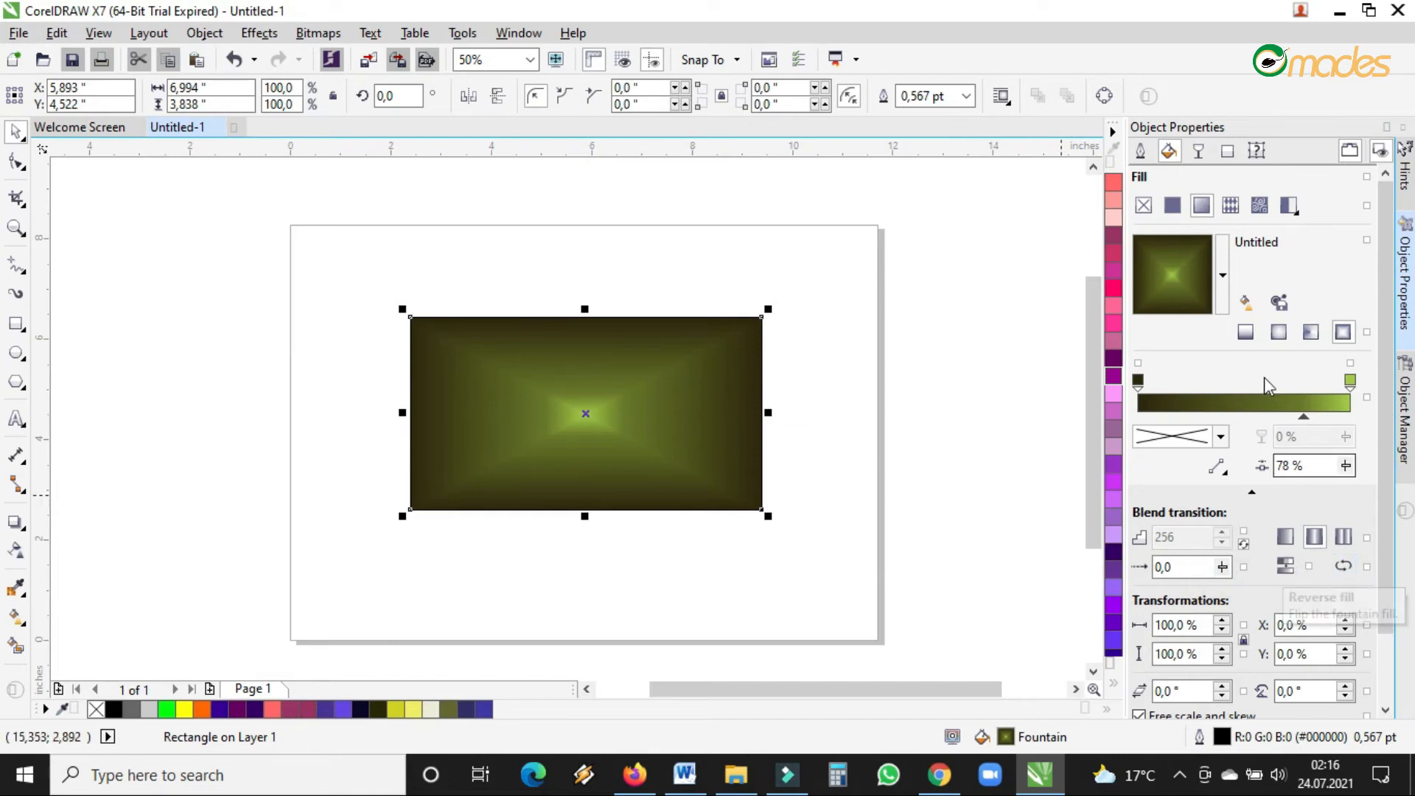
- Switch the rectangle to a linear fountain fill and change its end node colour to purple #C115E8
left_click(1248, 335)
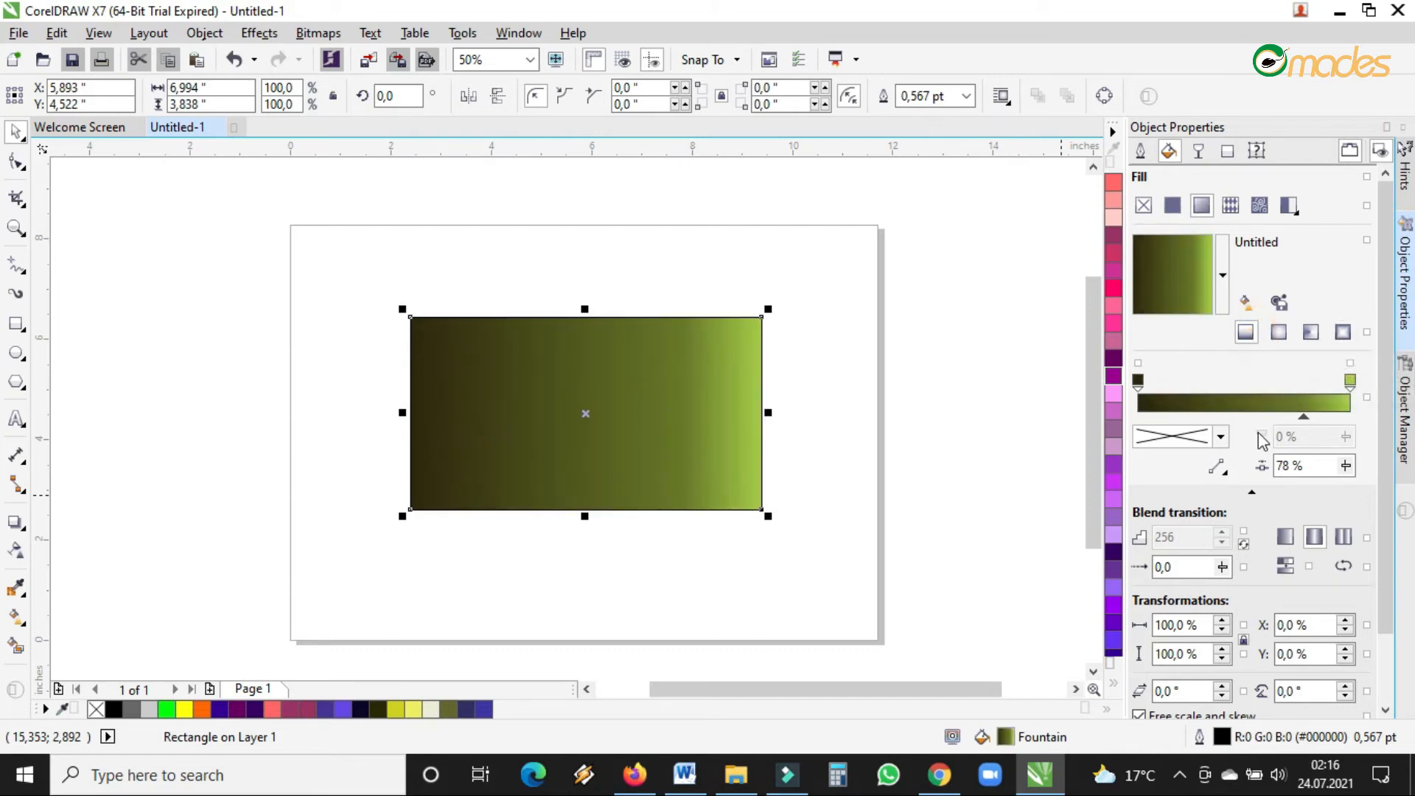
left_click(1350, 380)
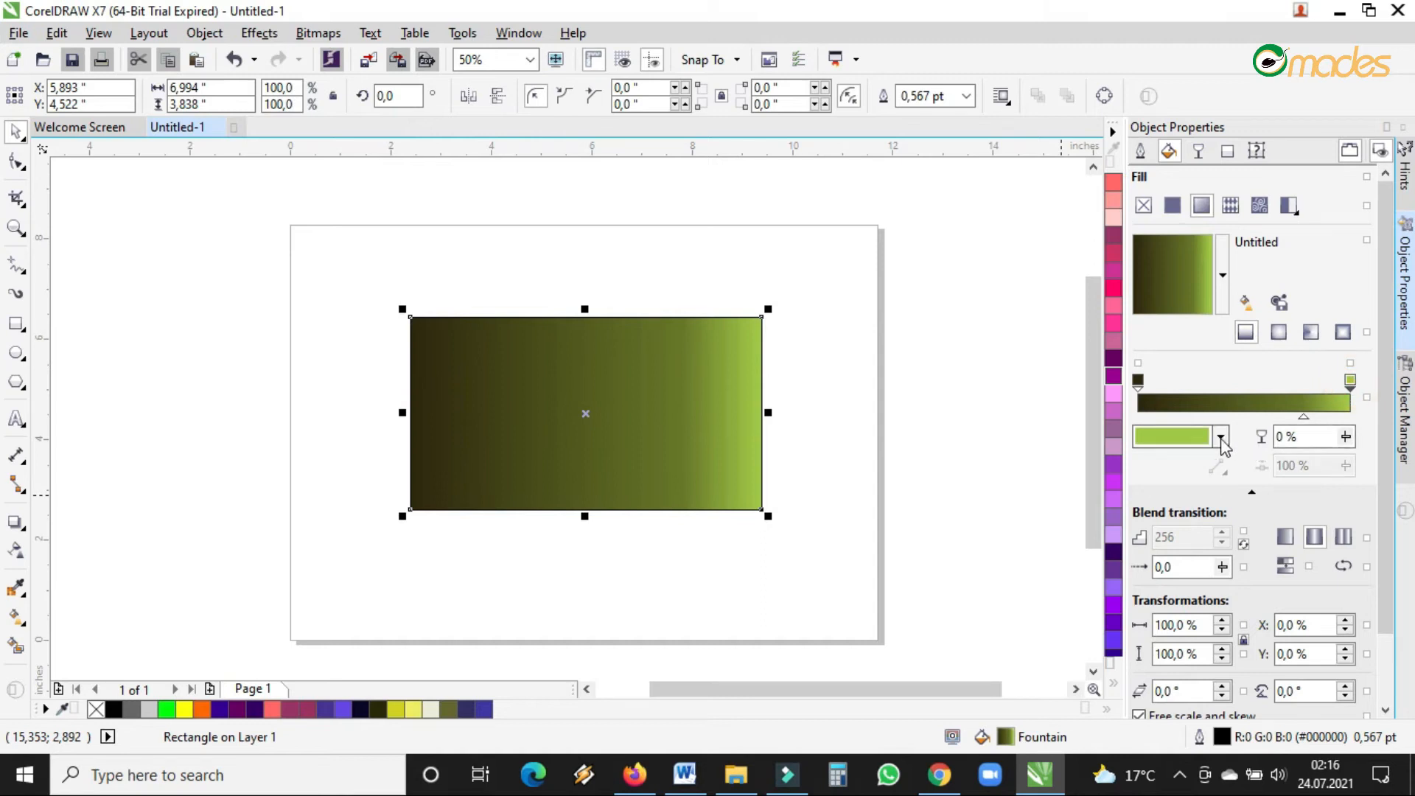
left_click(1221, 437)
left_click(1279, 557)
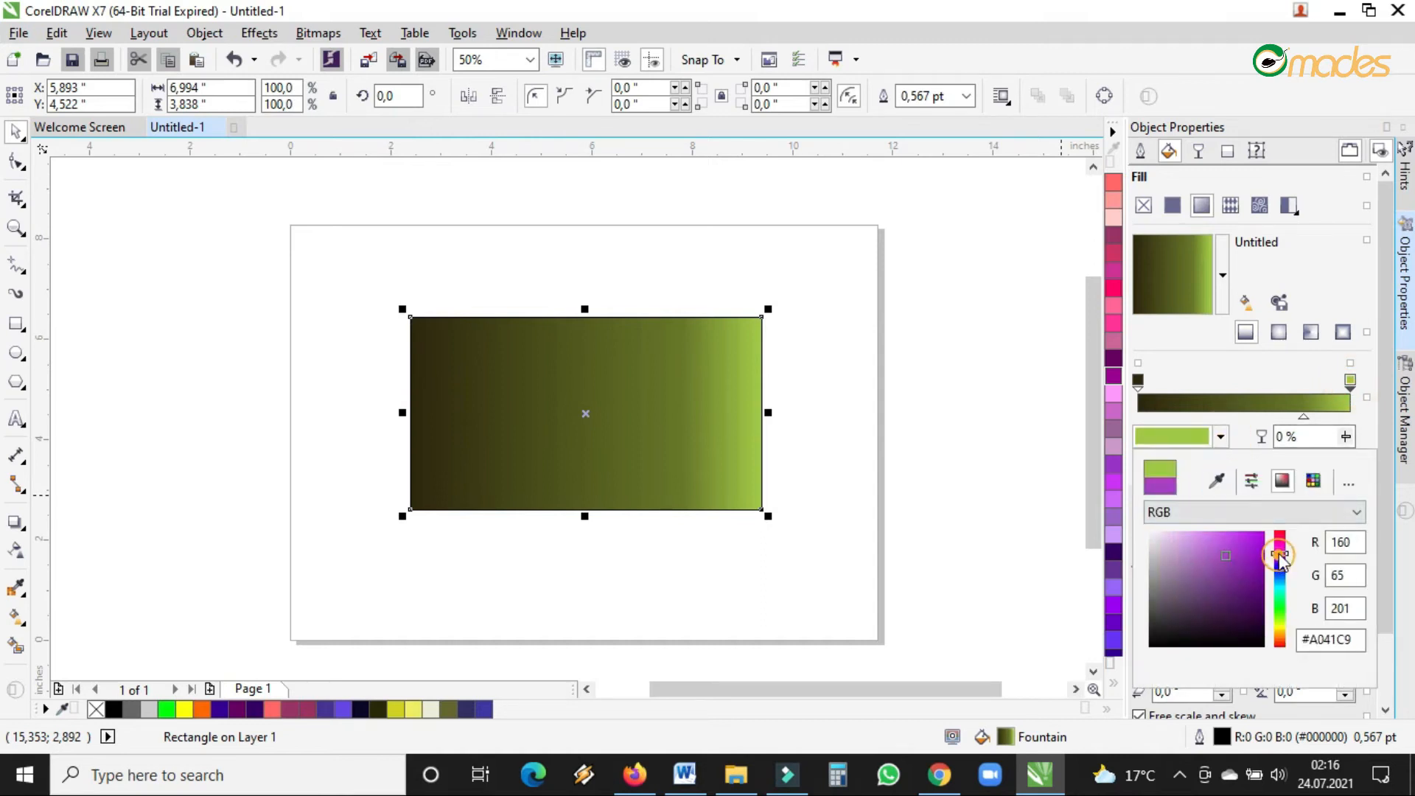
left_click_drag(1251, 569, 1253, 542)
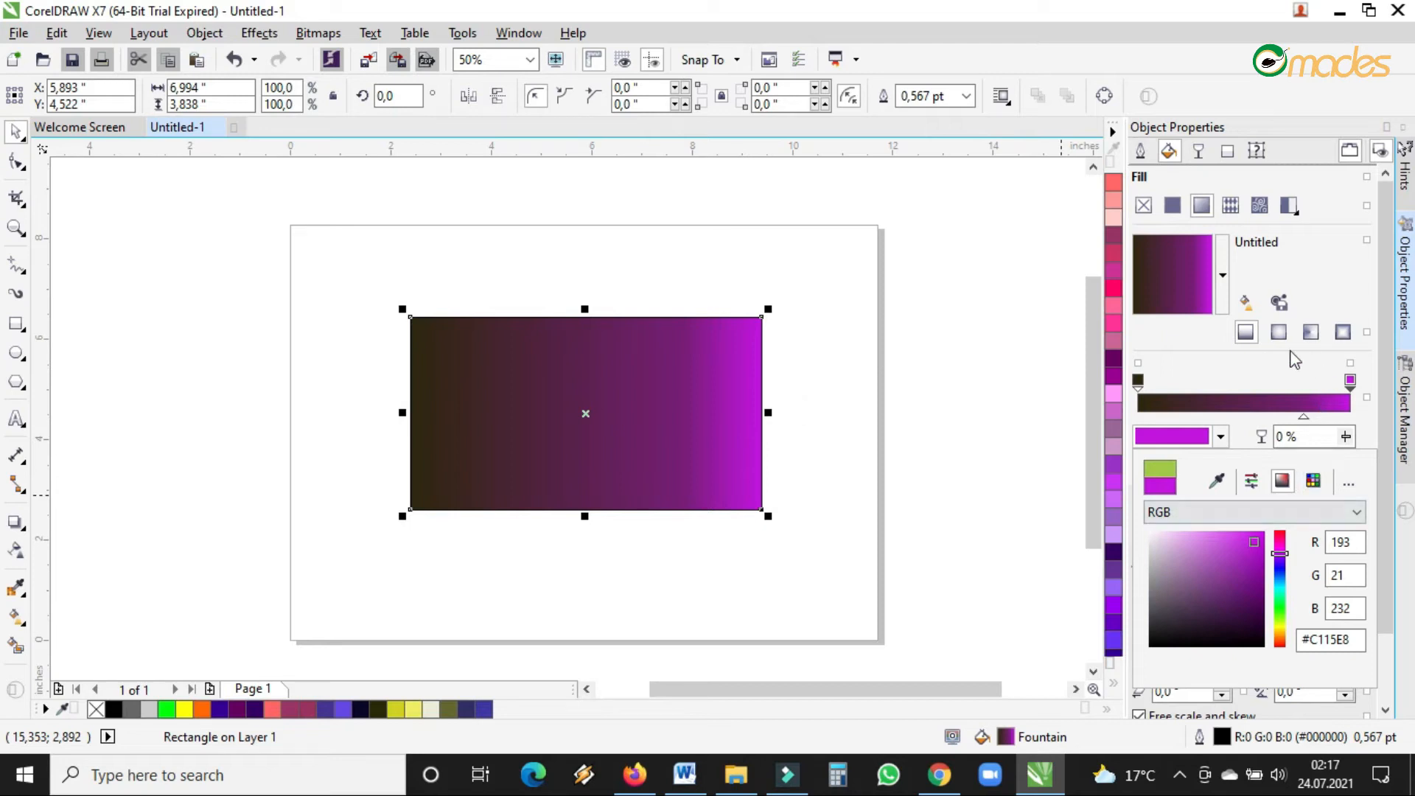
left_click(1287, 360)
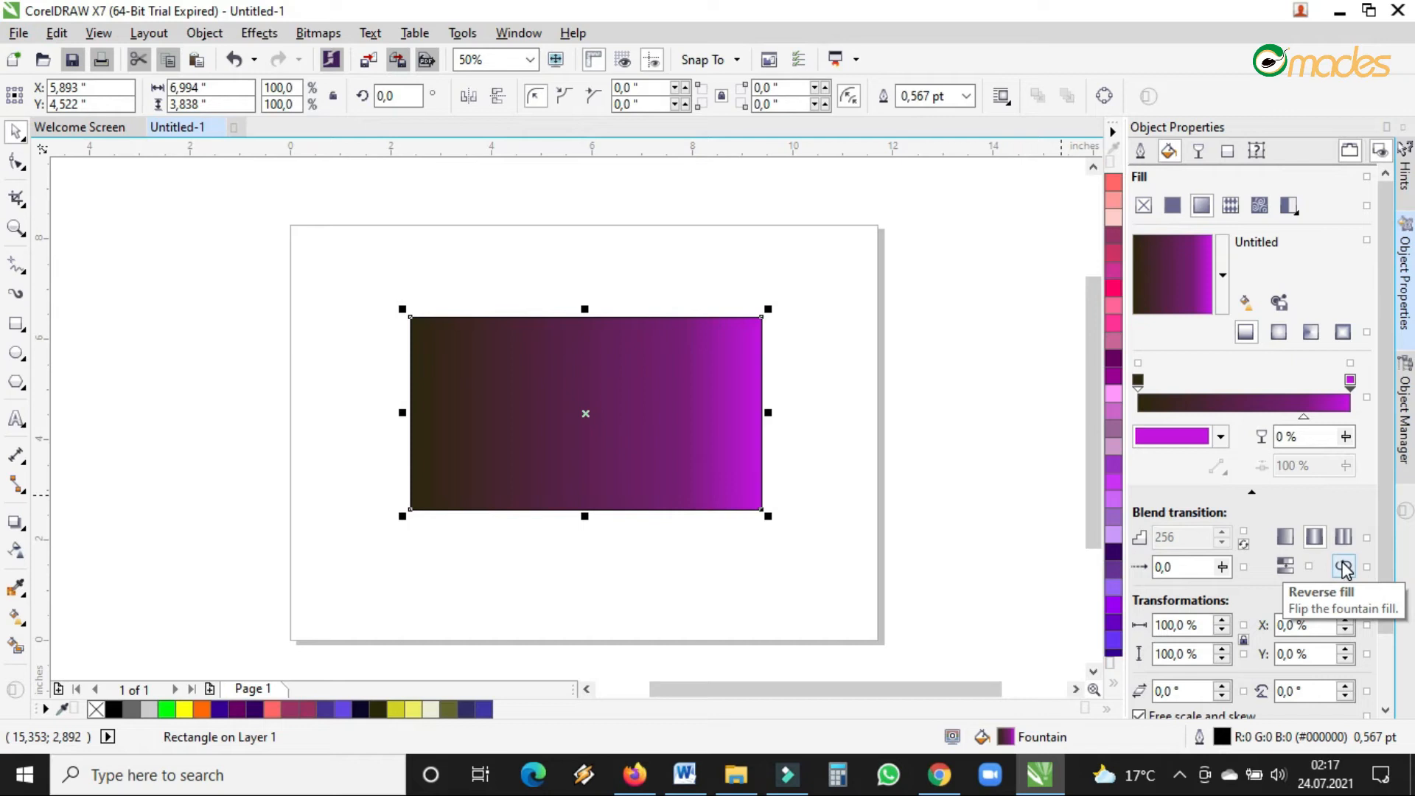
- Reverse the linear fountain fill back and forth, leaving purple as its start colour and dark brown as its end colour
left_click(676, 376)
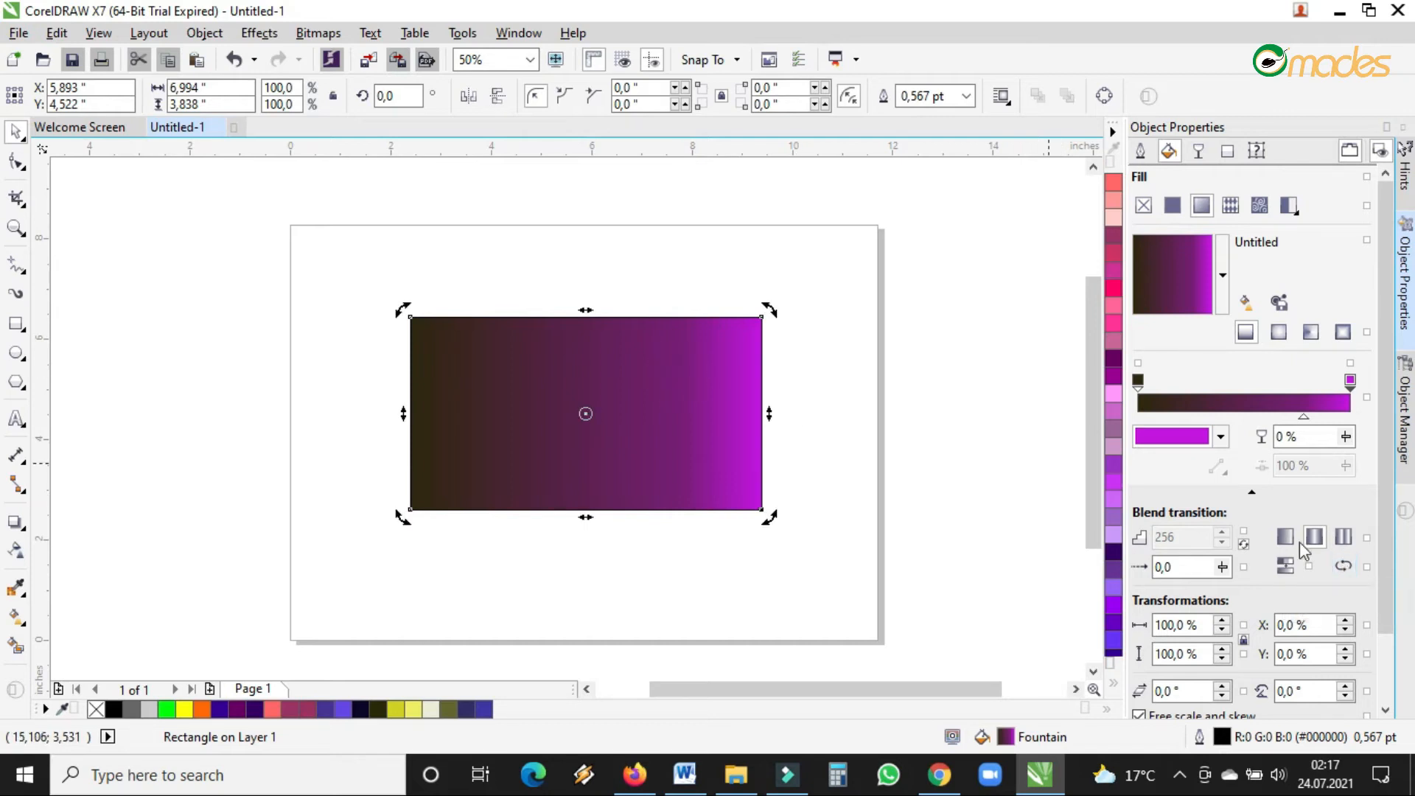
left_click(1344, 566)
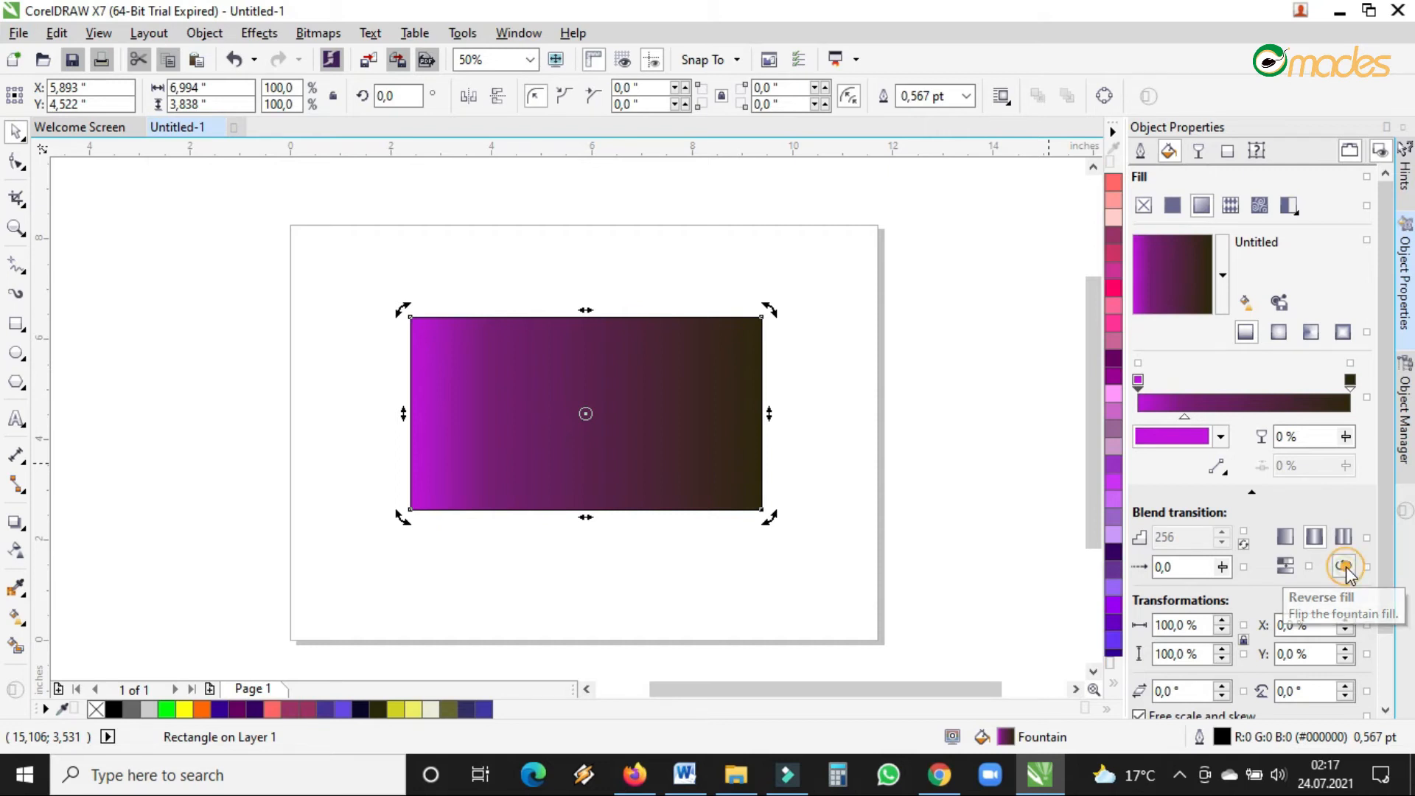
left_click(1345, 566)
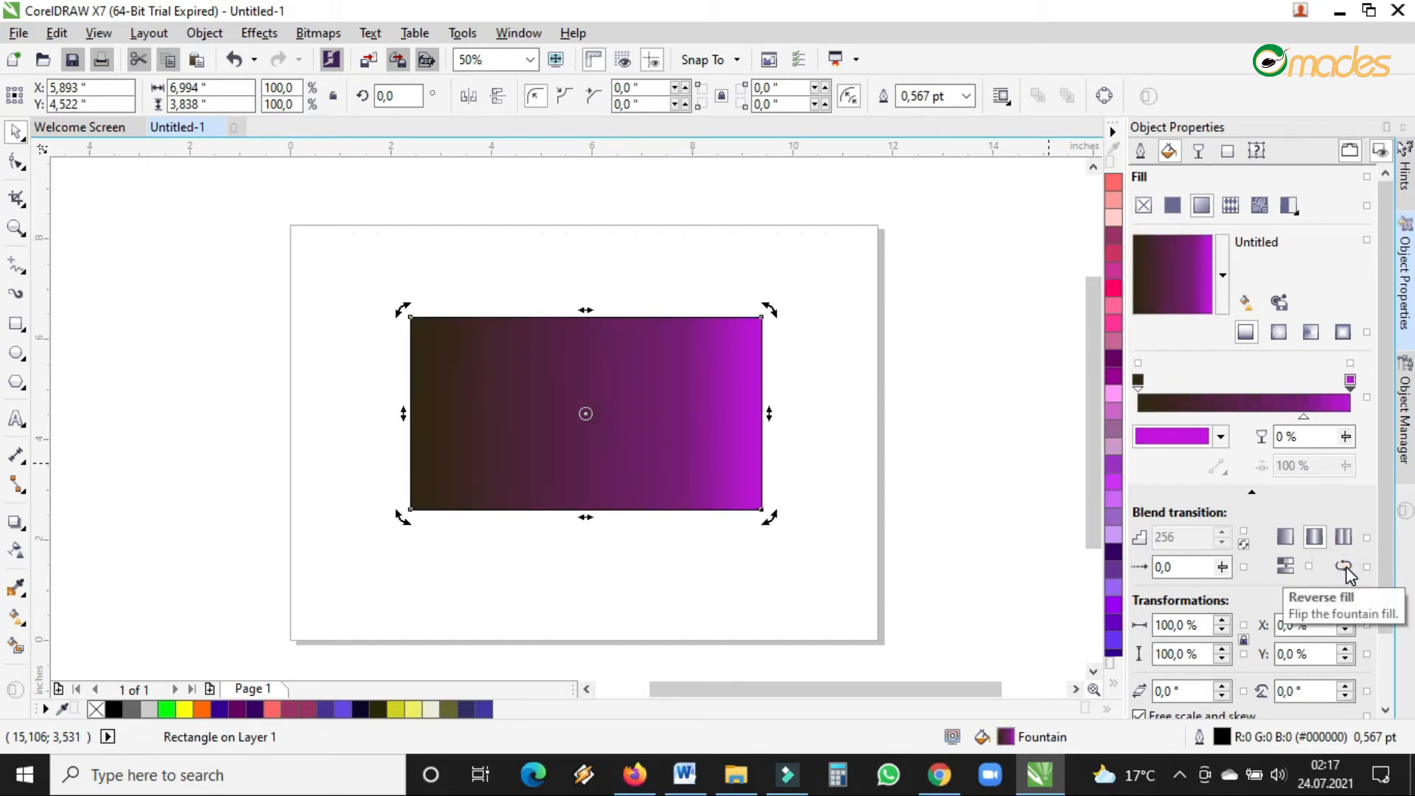
left_click(1345, 566)
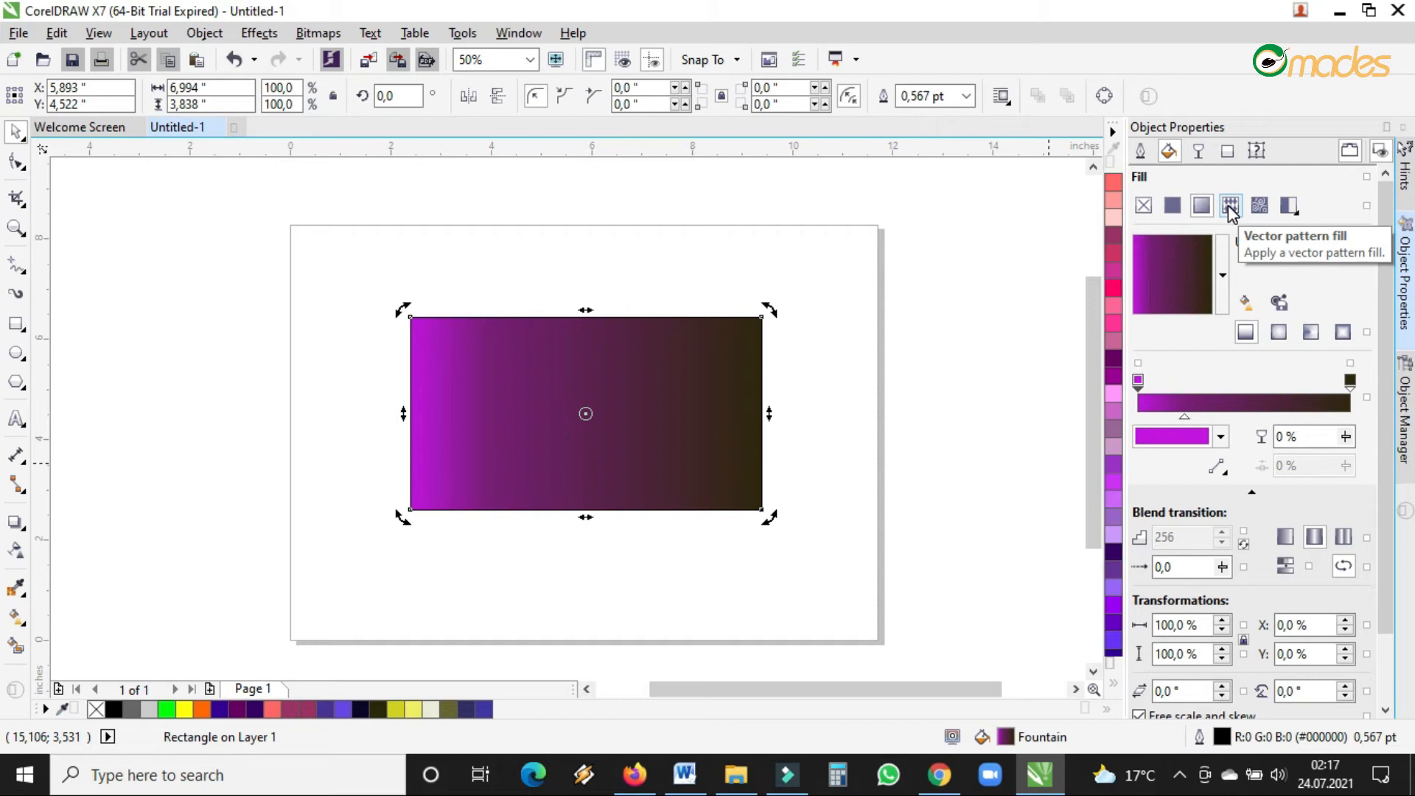
- Clear the rectangle's fill, then apply the Retro Circles vector pattern fill from the Personal fills
left_click(1147, 205)
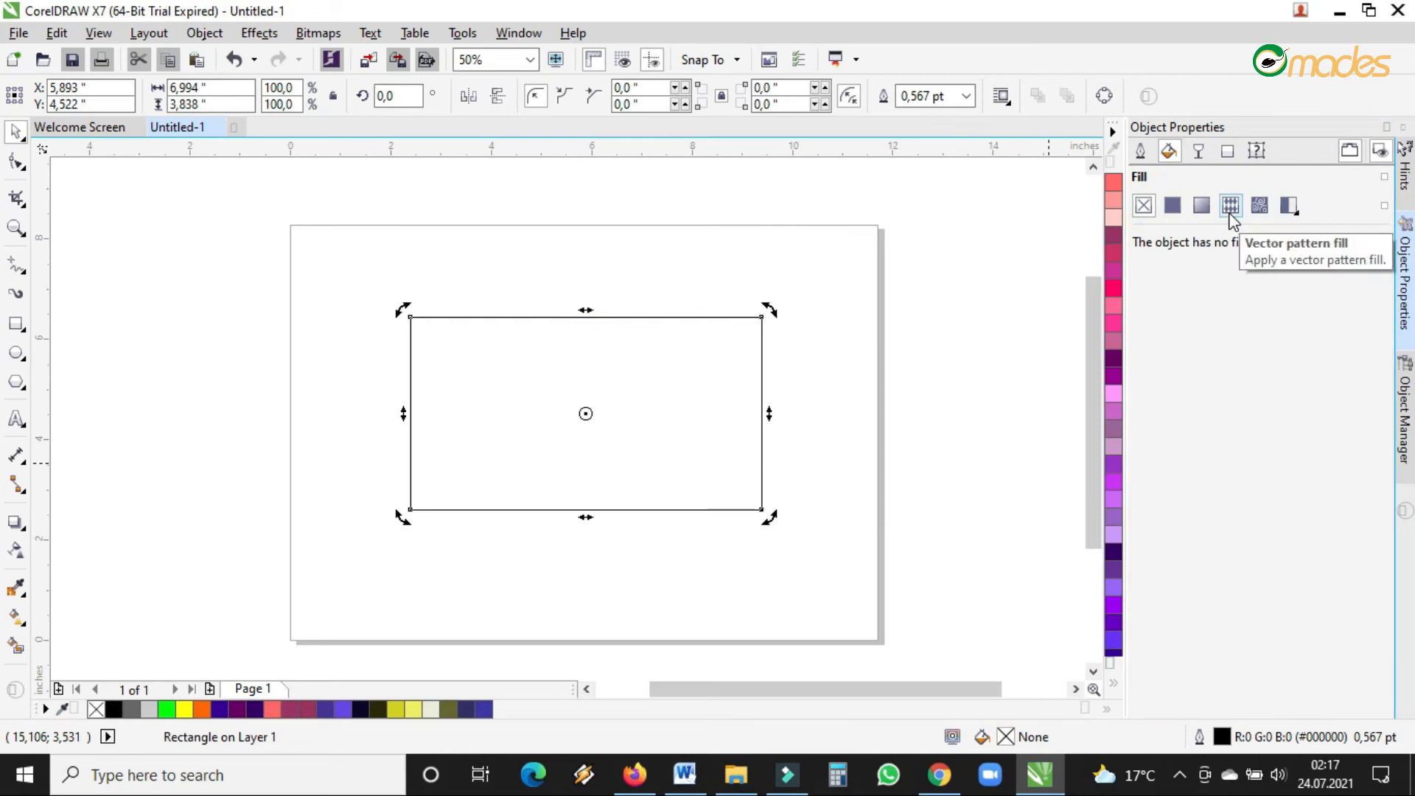
left_click(631, 413)
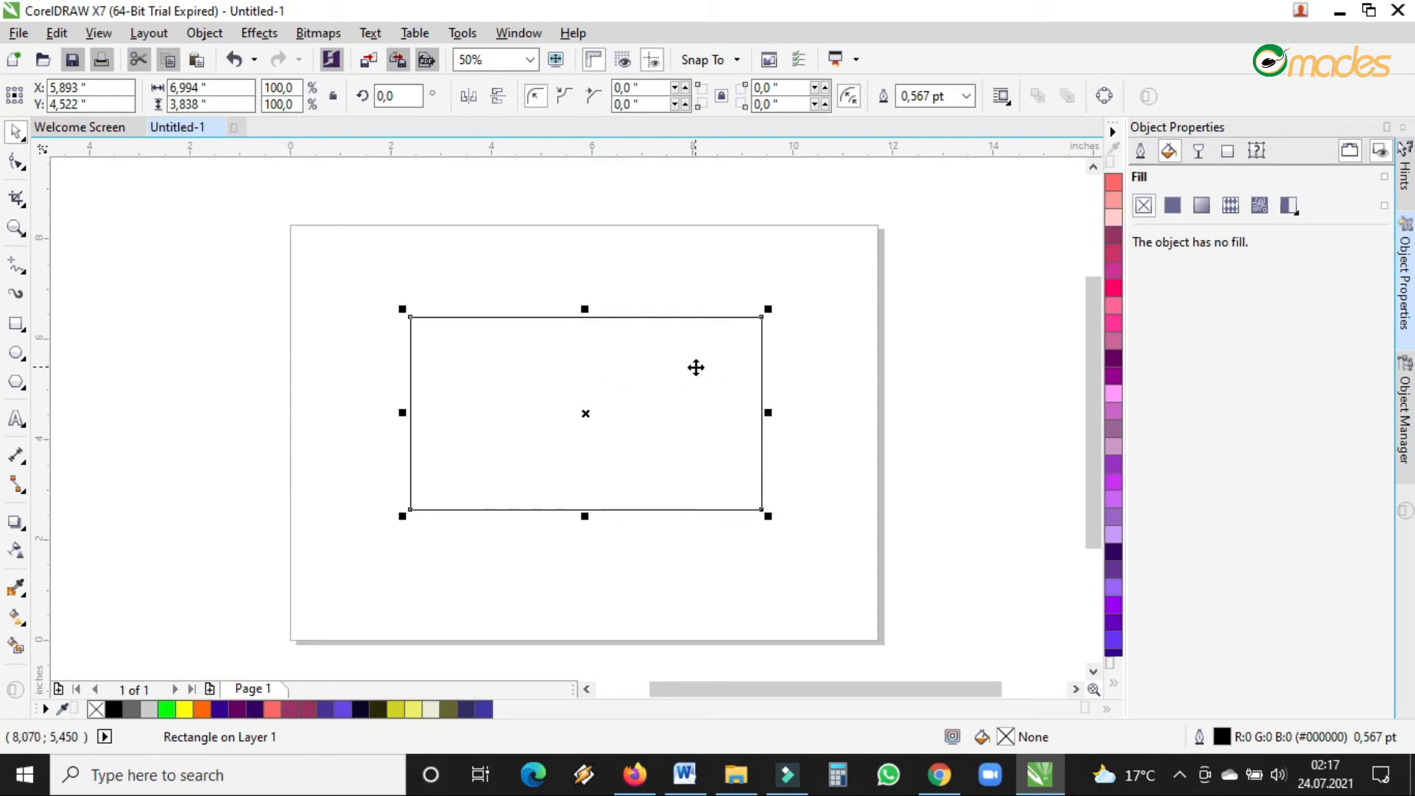
left_click(1241, 210)
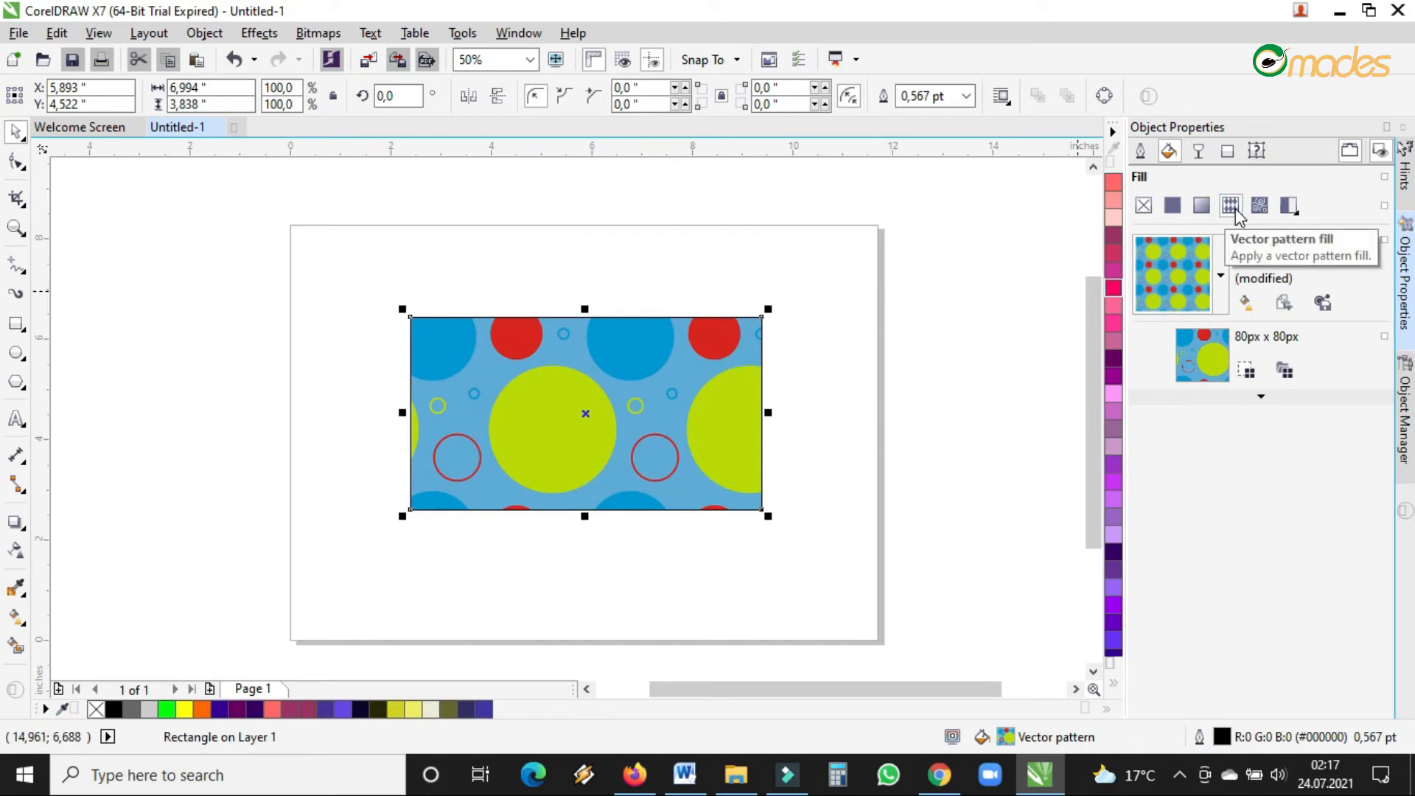
left_click(1221, 279)
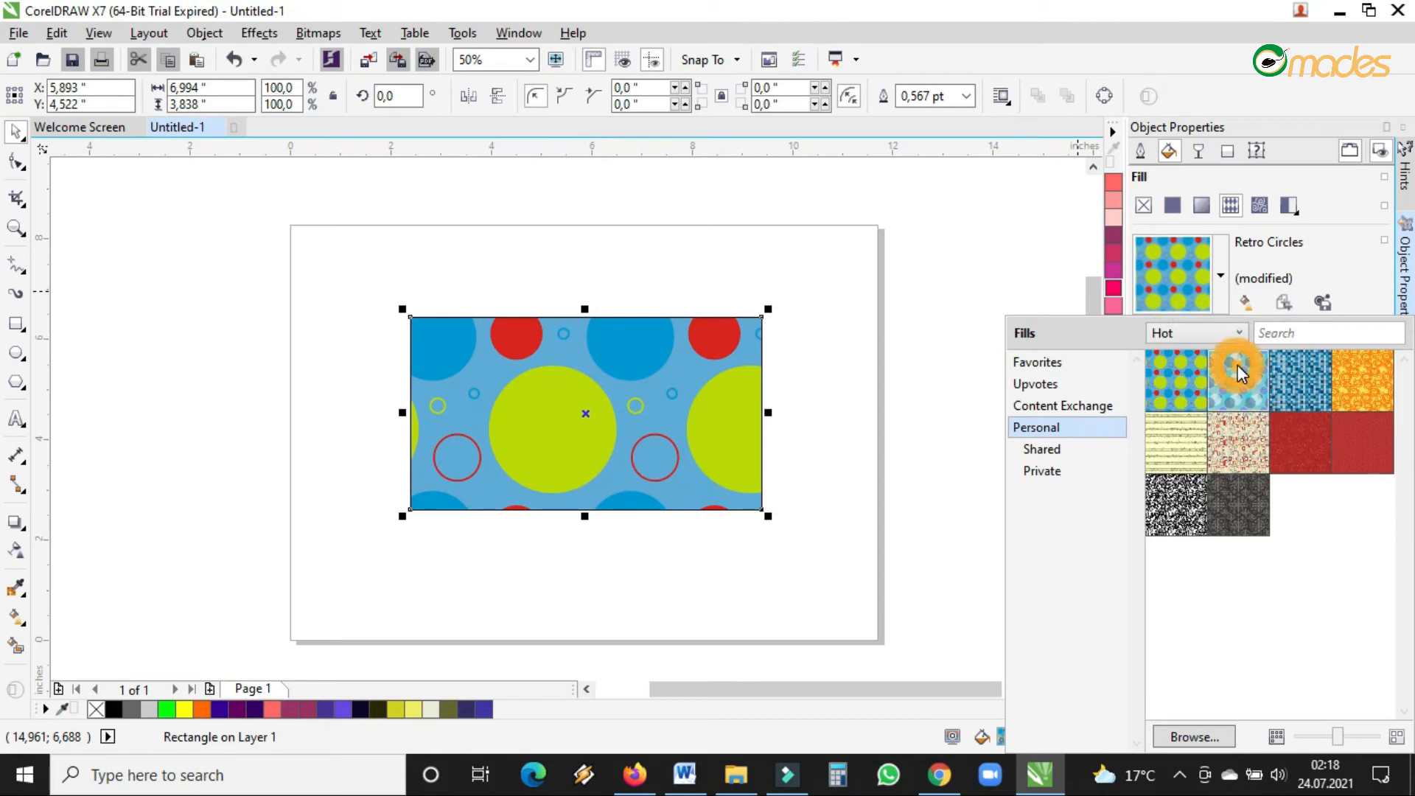
left_click(1208, 398)
key("Return")
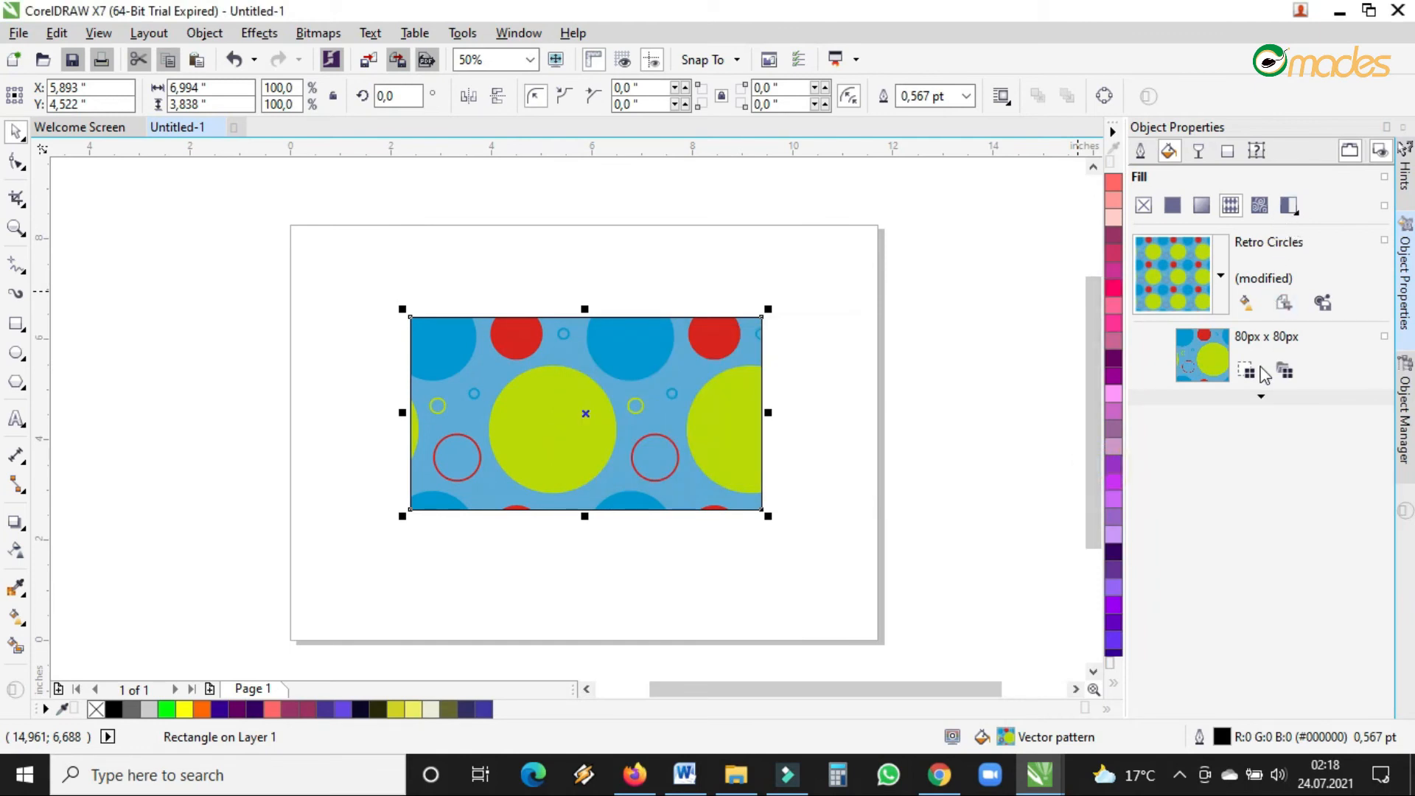
left_click(1221, 276)
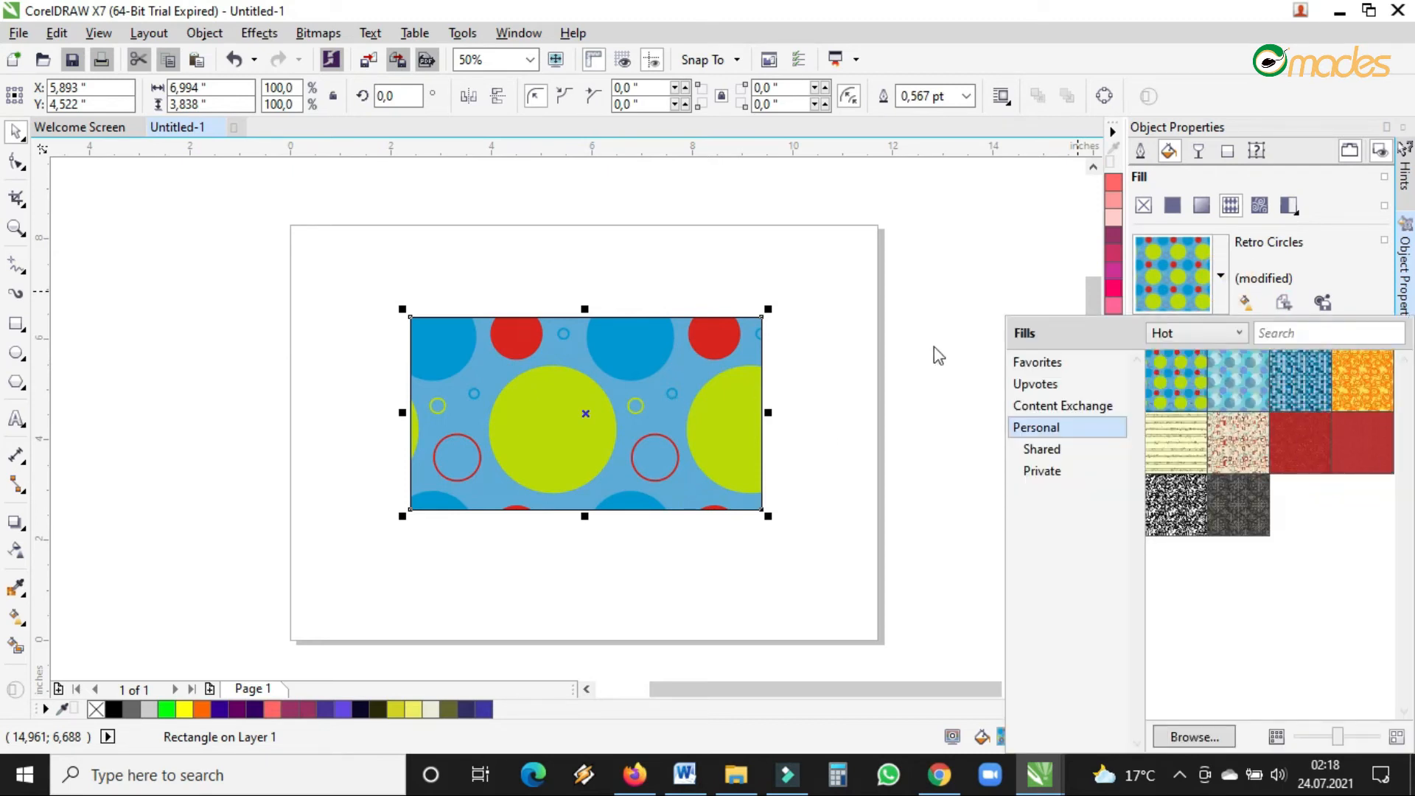
left_click(1316, 205)
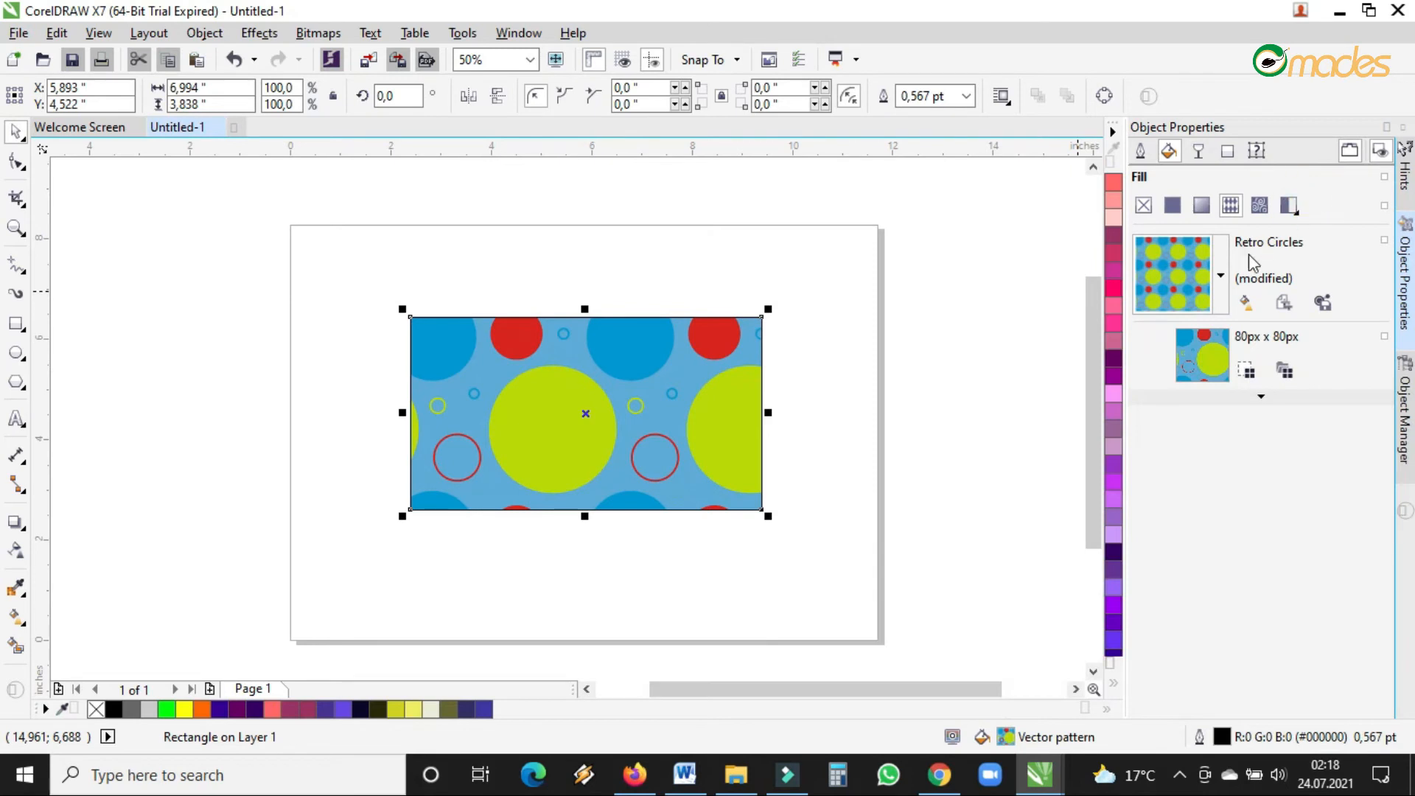
- Replace the fill with the Grey Brick bitmap pattern, previewing Coffee Beans, Brick Wall and Cereal and Milk
left_click(1260, 207)
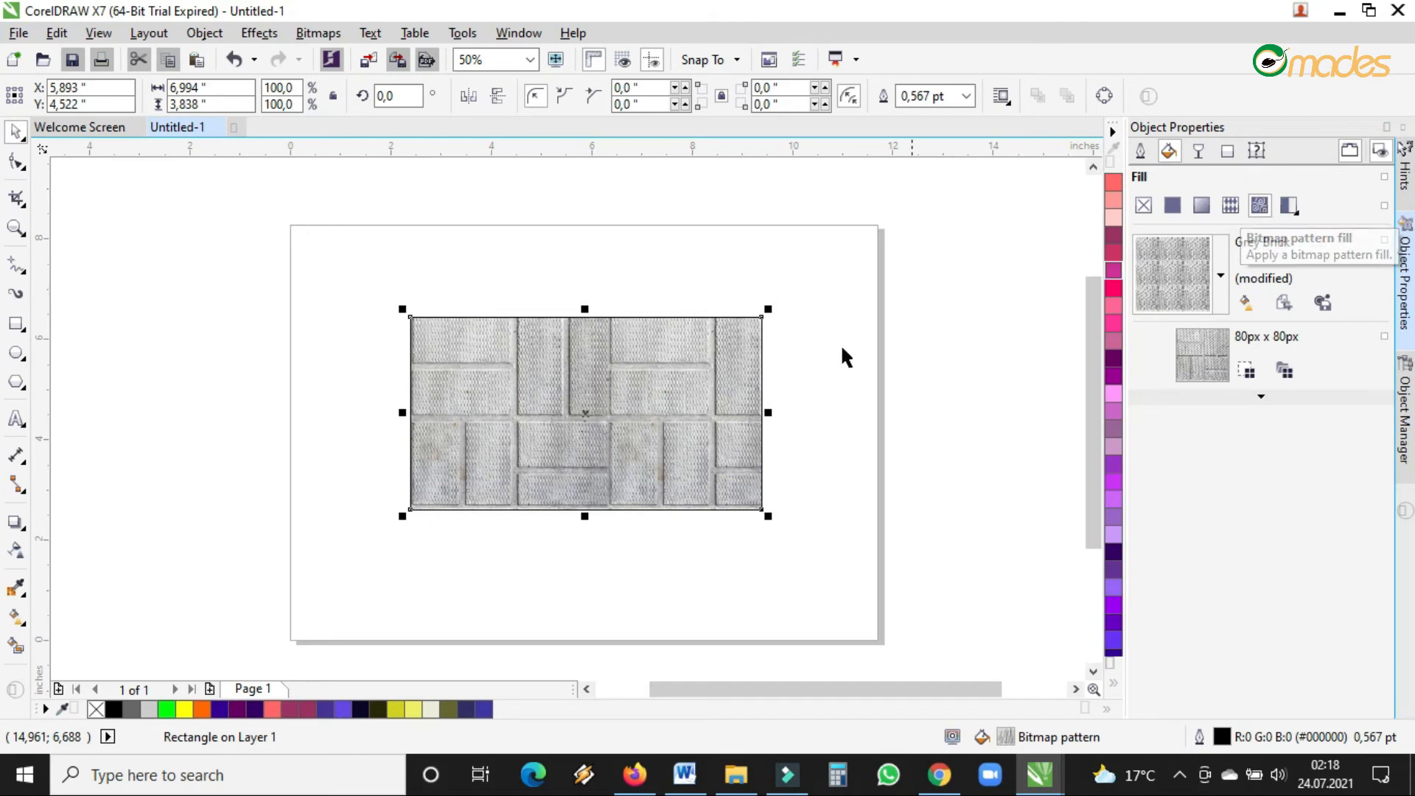
left_click(1220, 276)
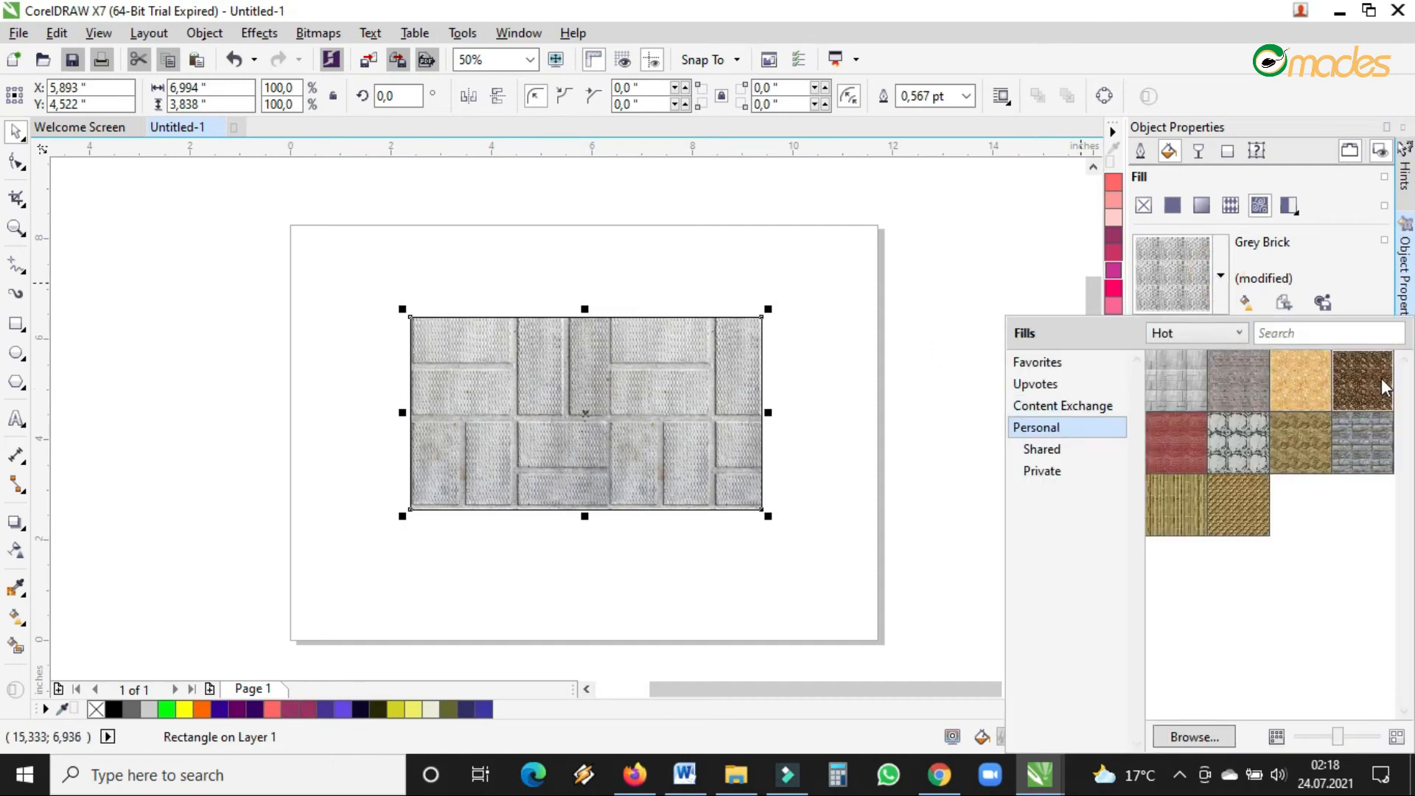
mouse_move(1360, 383)
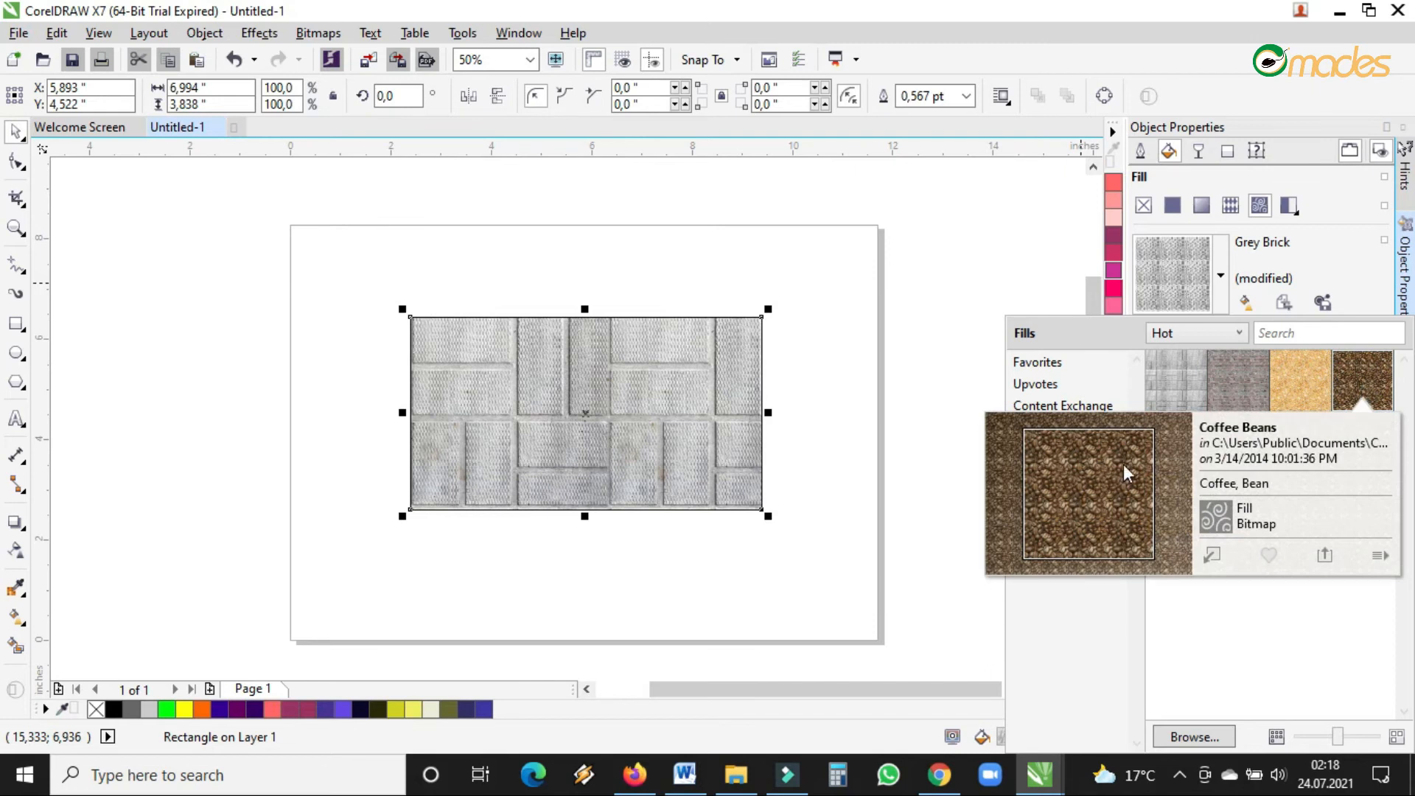
mouse_move(1233, 382)
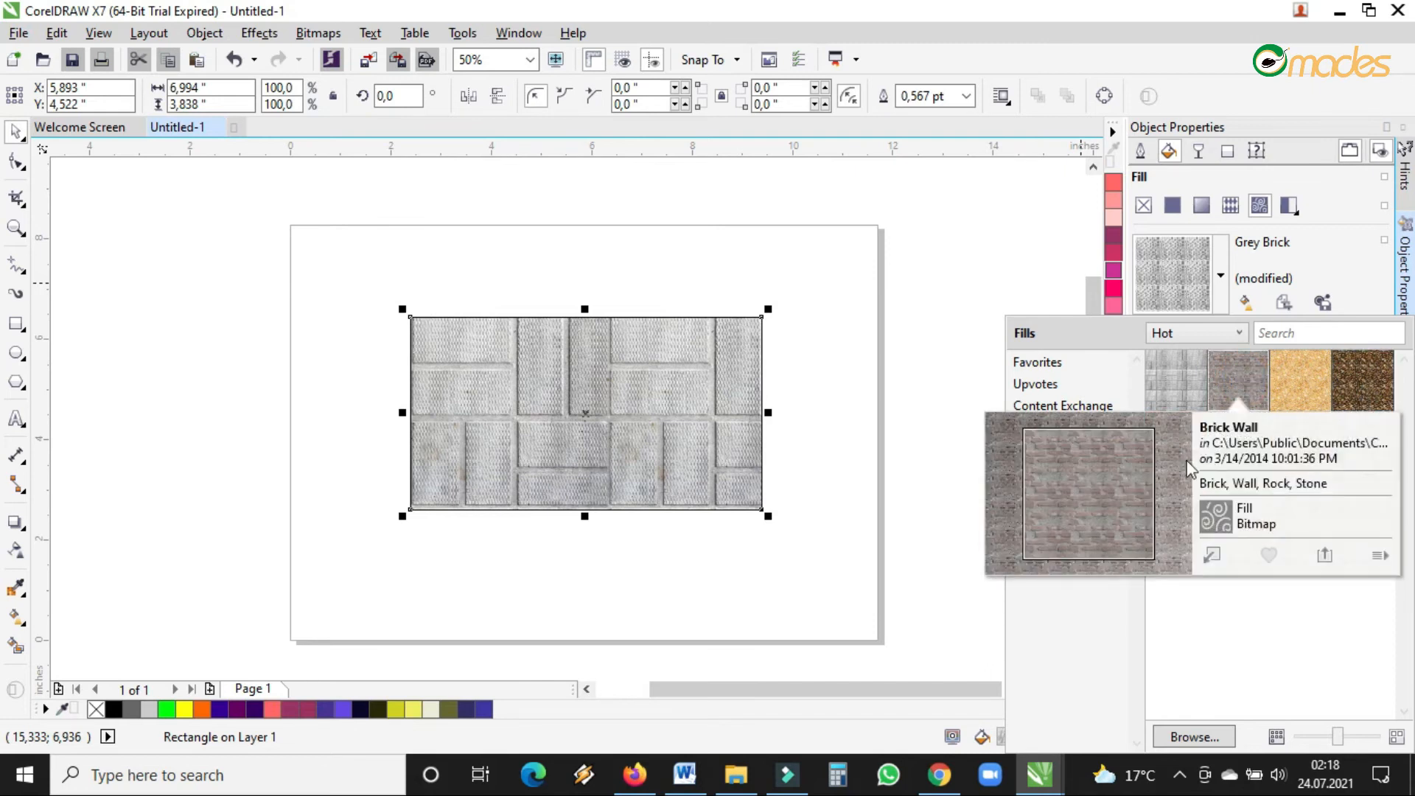
mouse_move(1306, 379)
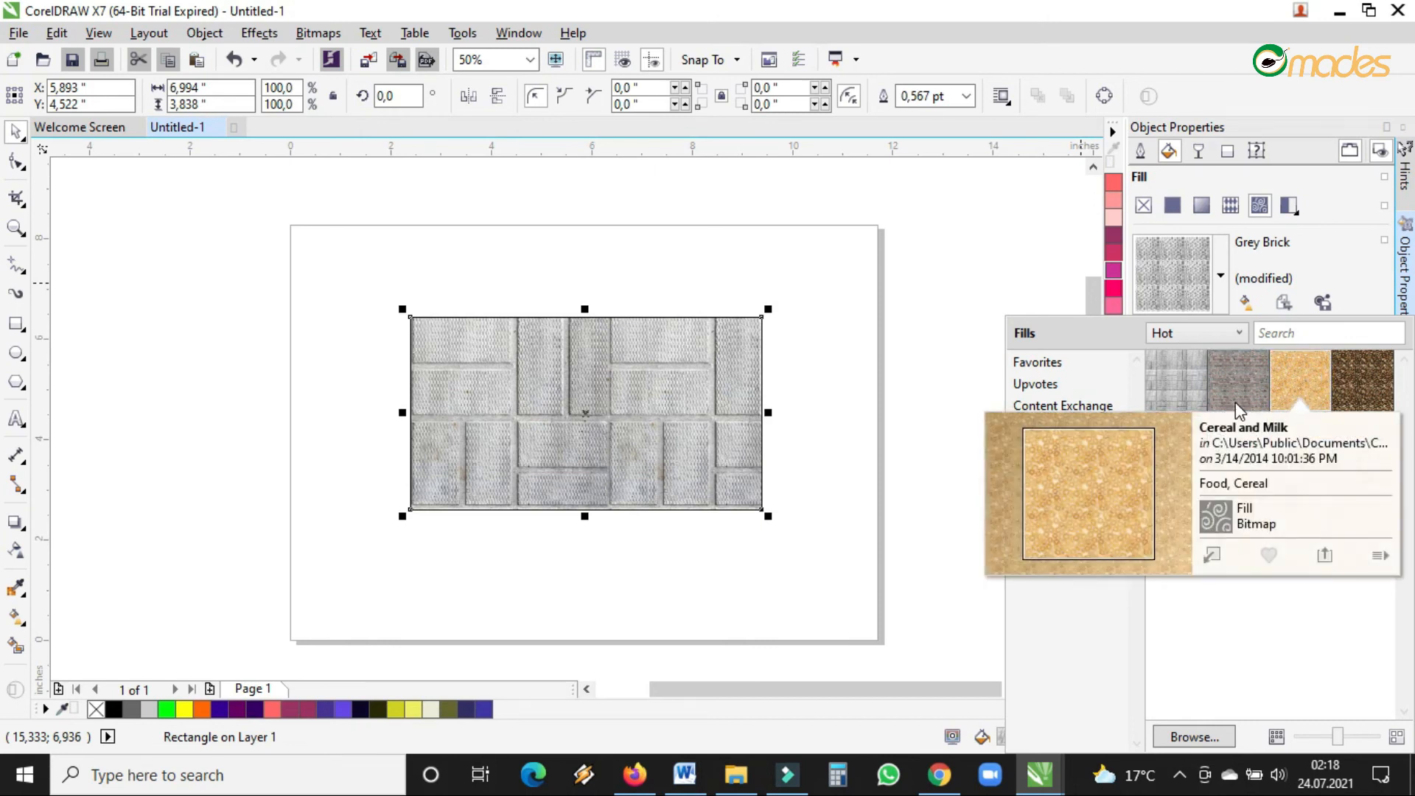
left_click(1182, 386)
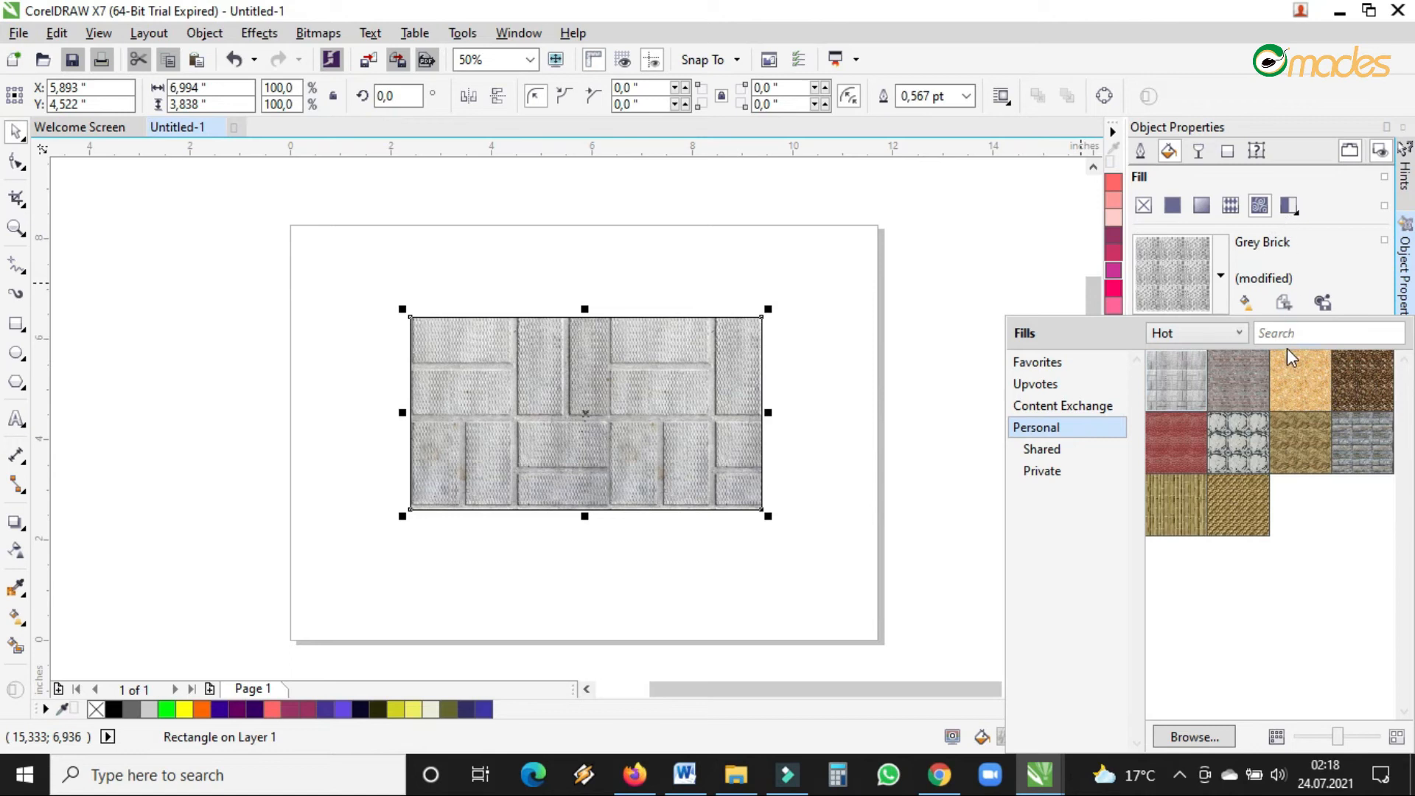
- Apply a two-color circle pattern fill to the rectangle and set its front color to yellow, then to red
left_click(1289, 210)
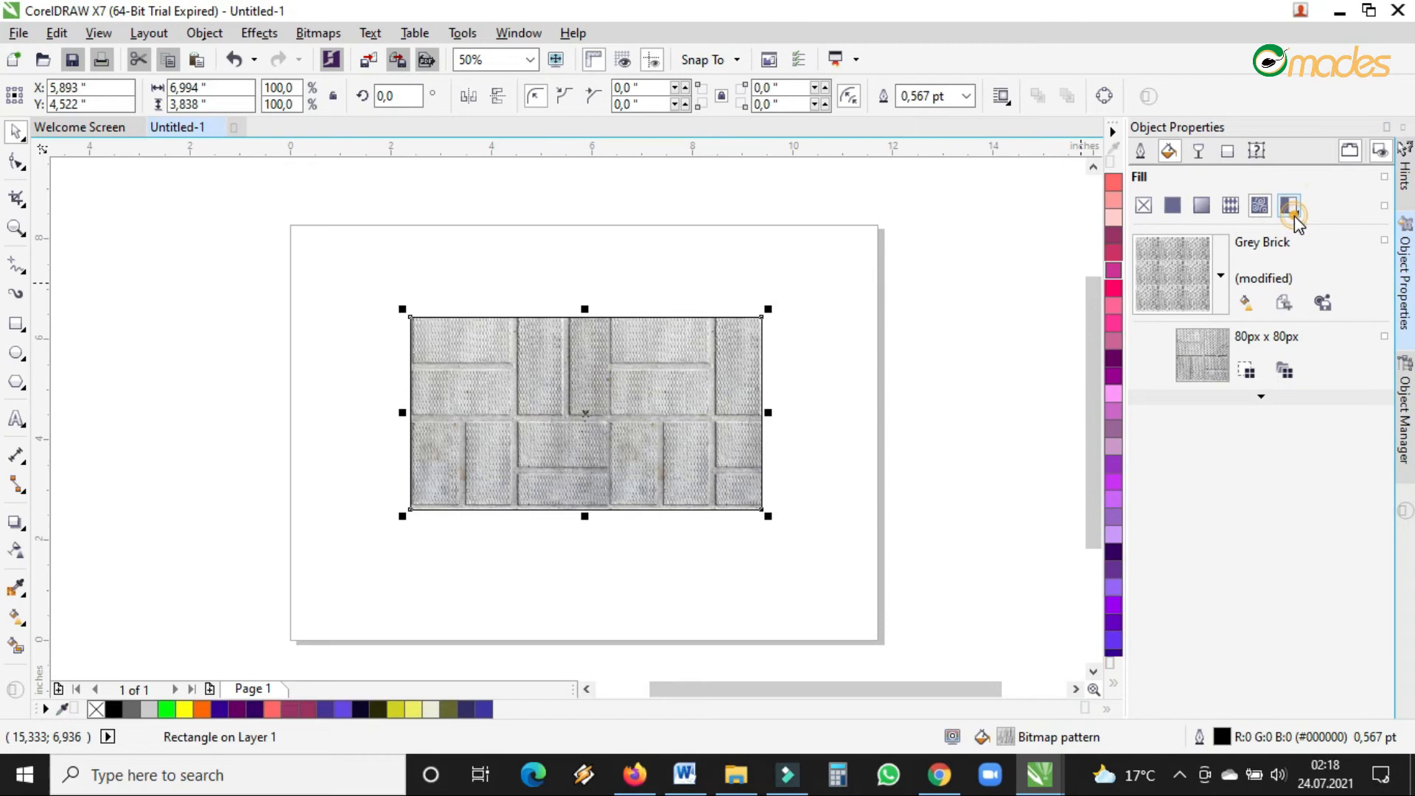
left_click(1291, 214)
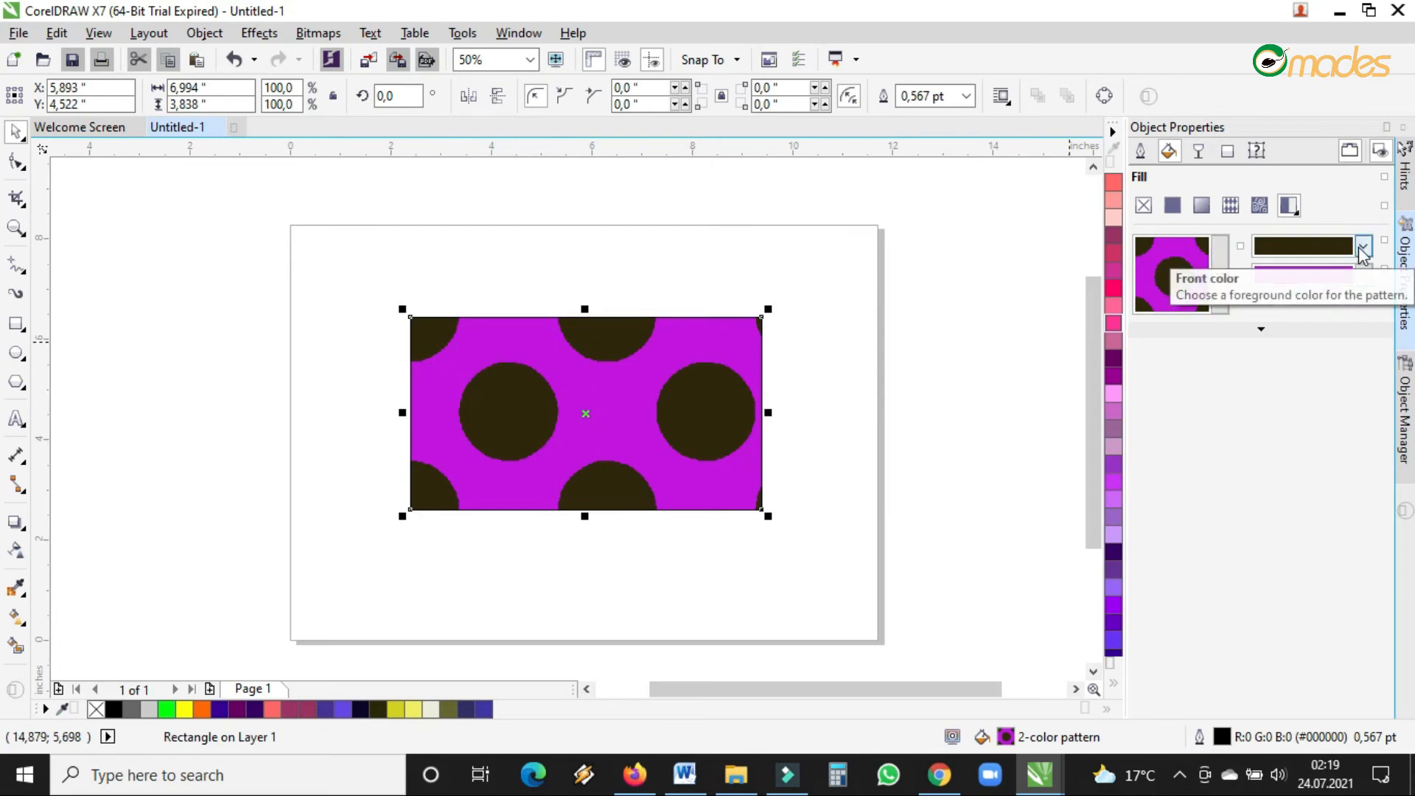
left_click(1362, 247)
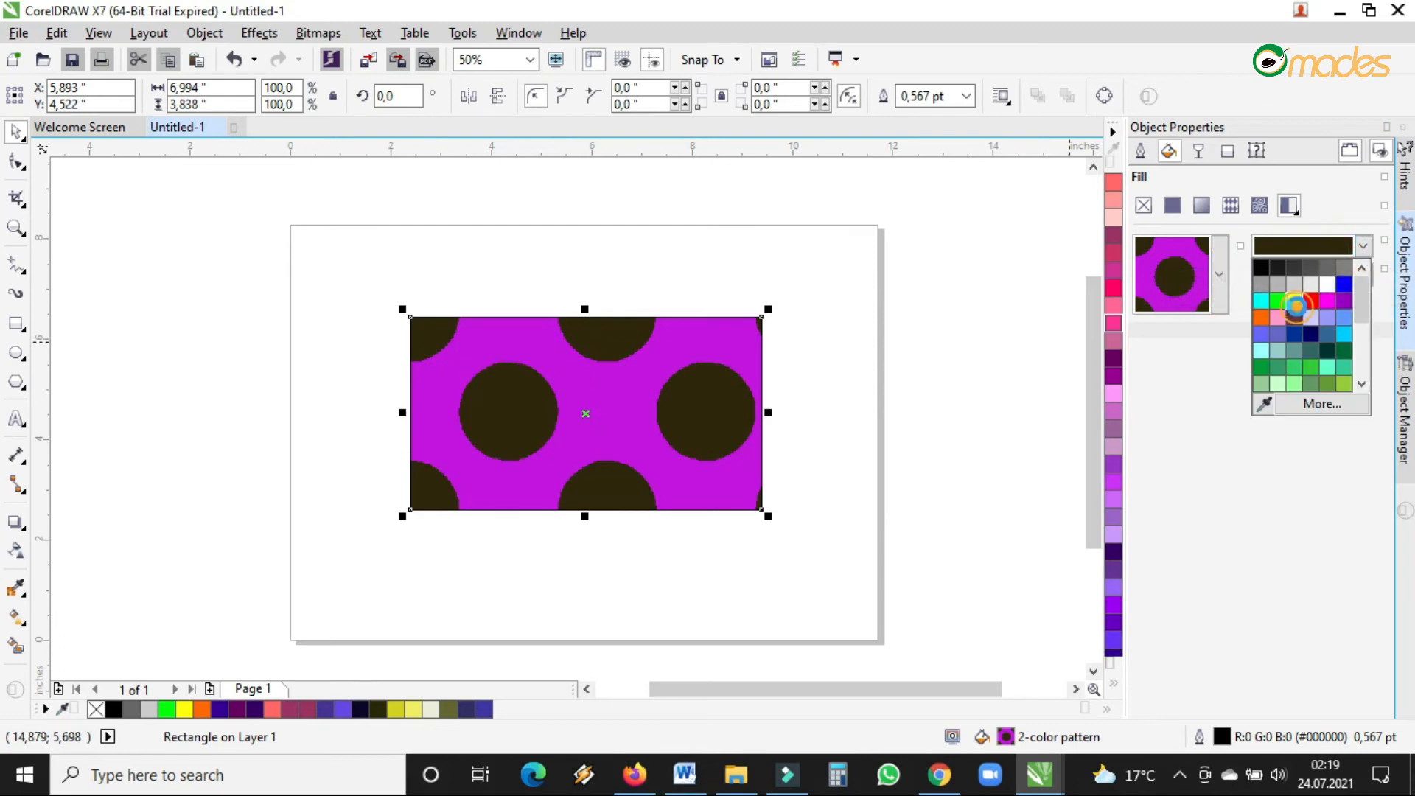
left_click(1294, 300)
left_click(1359, 250)
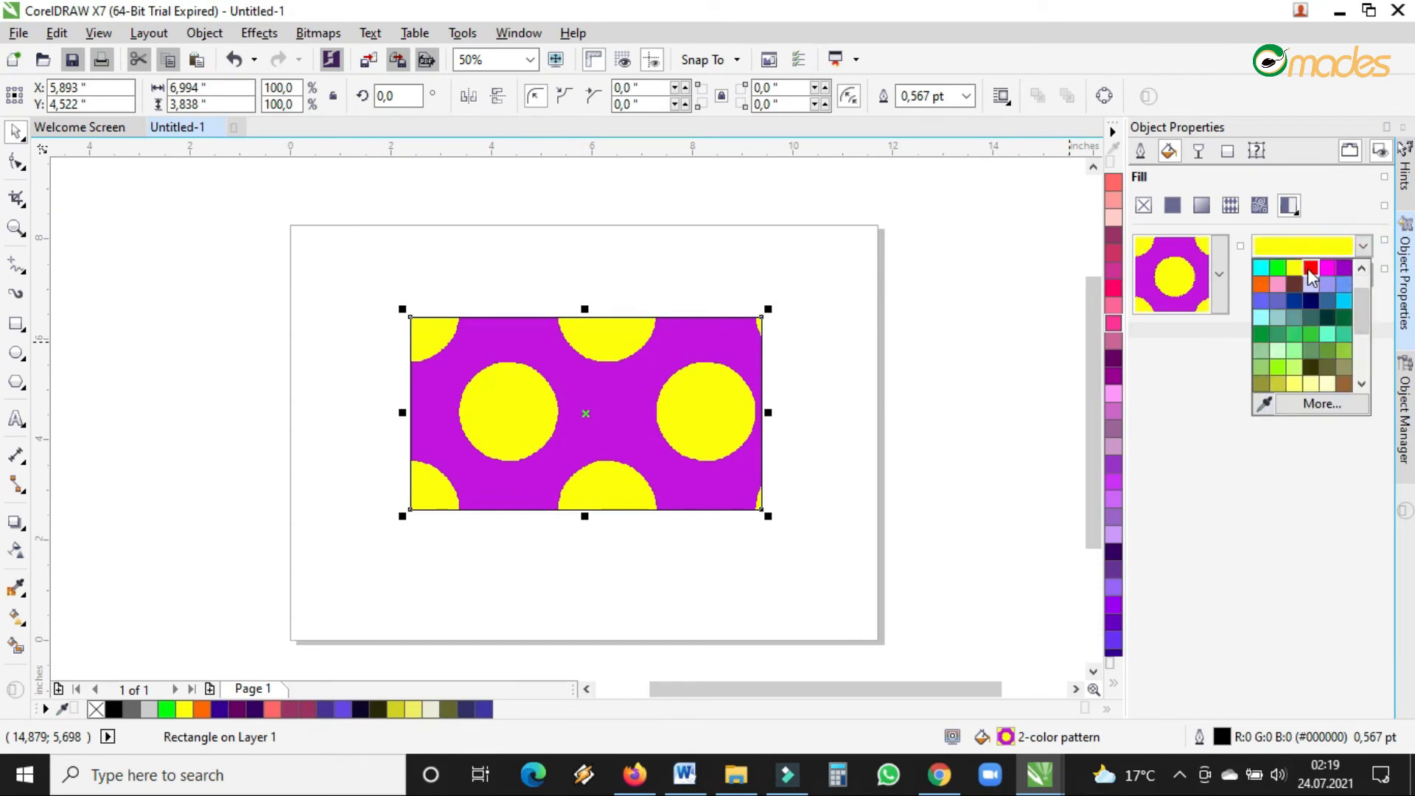
left_click(1309, 268)
- Set the two-color pattern's back color to dark blue, then change it to light green
left_click(1363, 276)
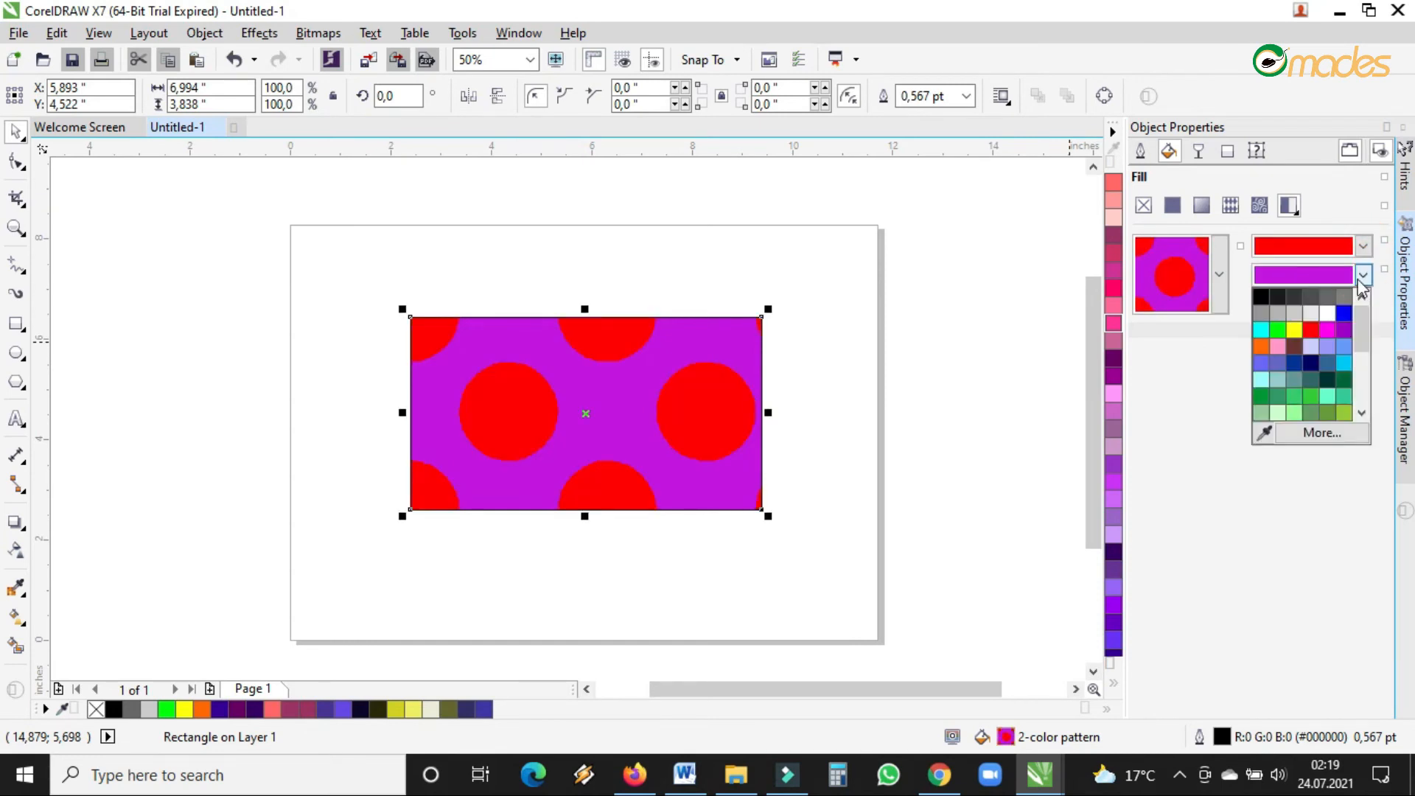
left_click(1295, 362)
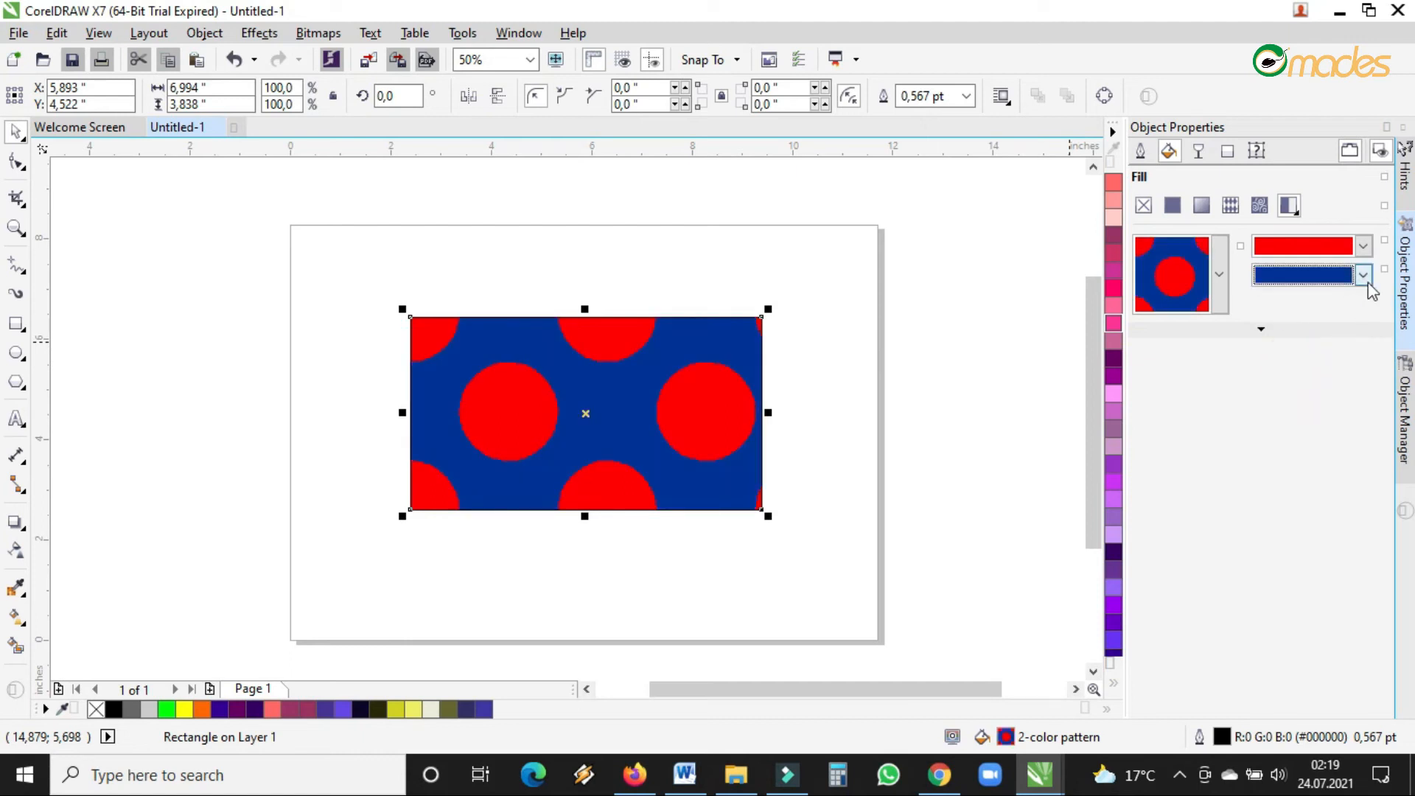
left_click(1363, 277)
left_click(1295, 366)
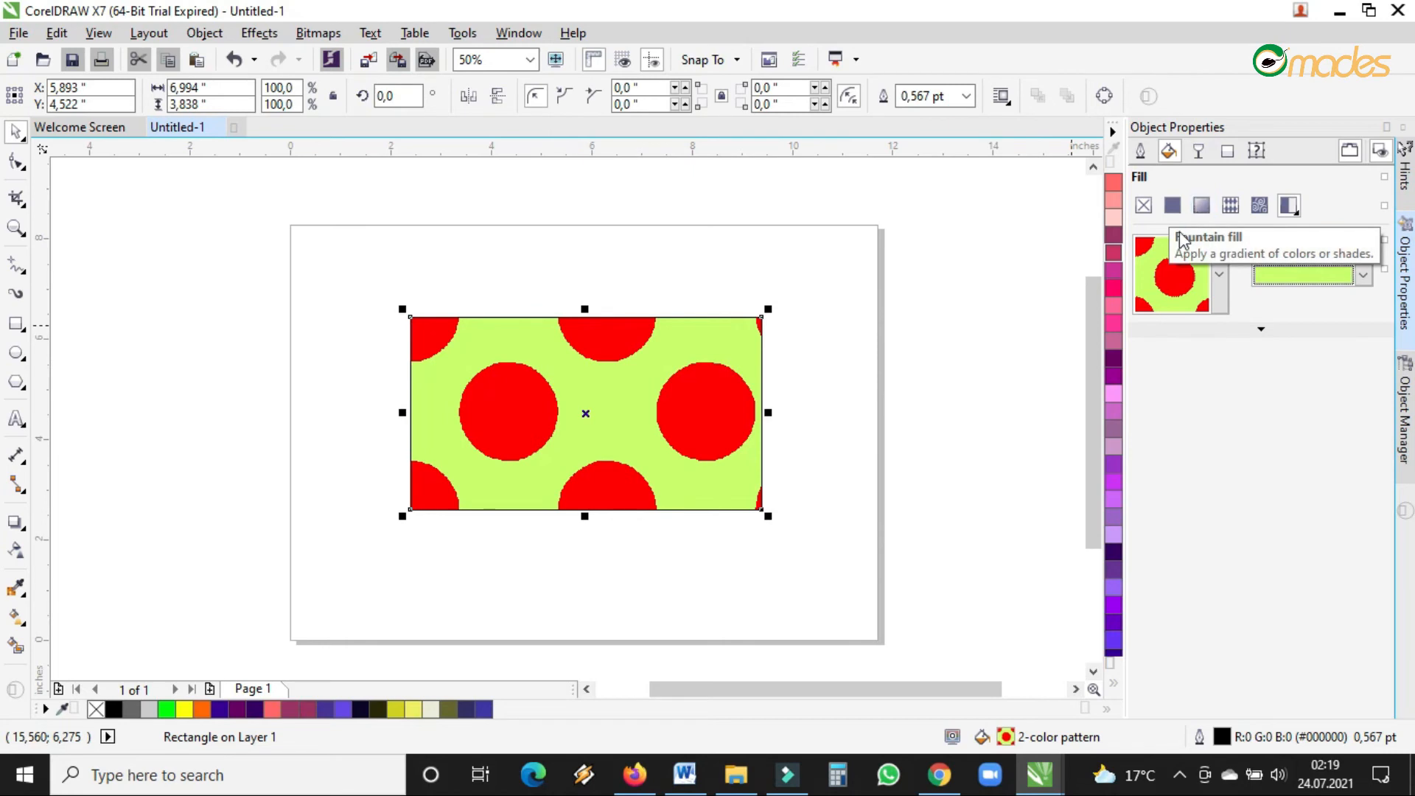
- Switch the rectangle back to a fountain fill and activate the Interactive Fill tool on it
left_click(1199, 206)
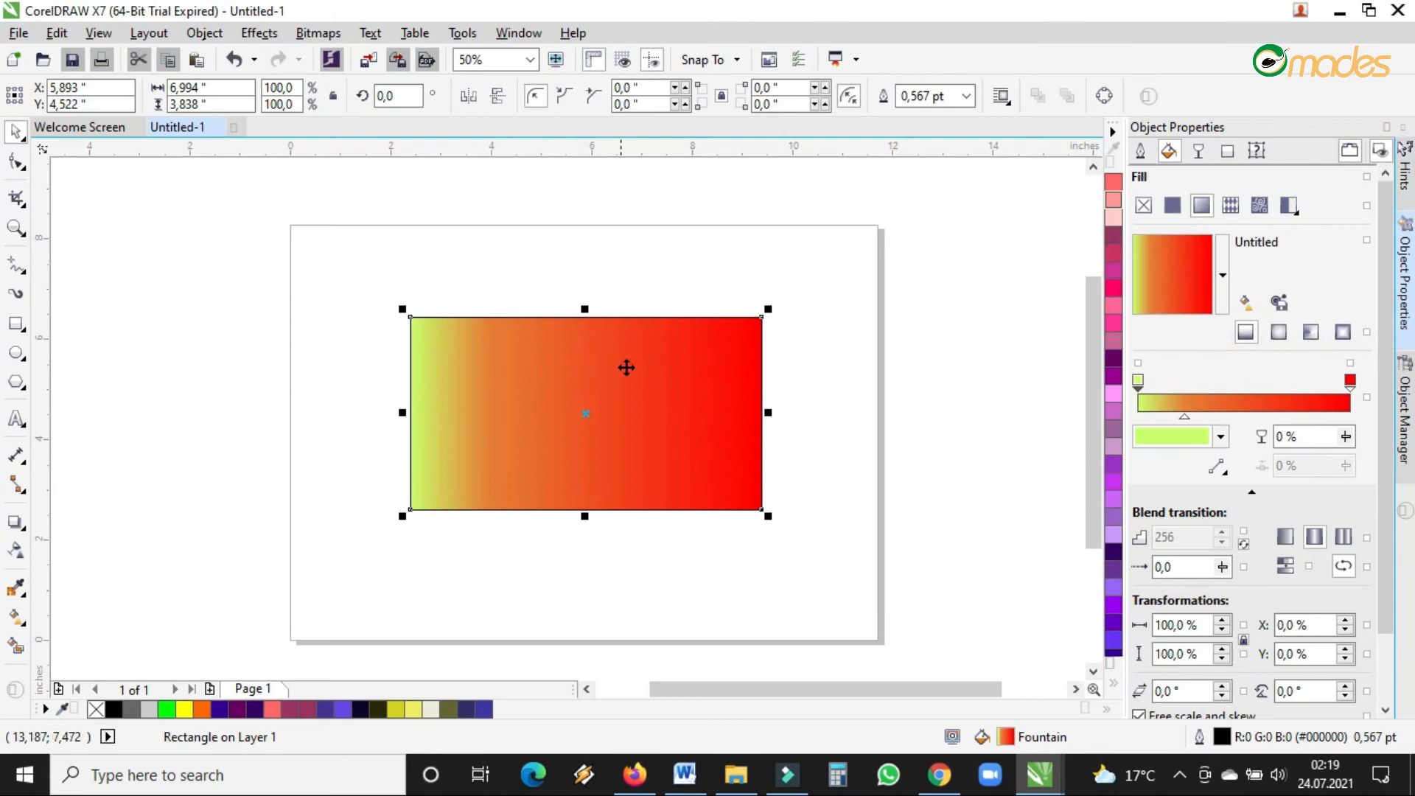
left_click(25, 624)
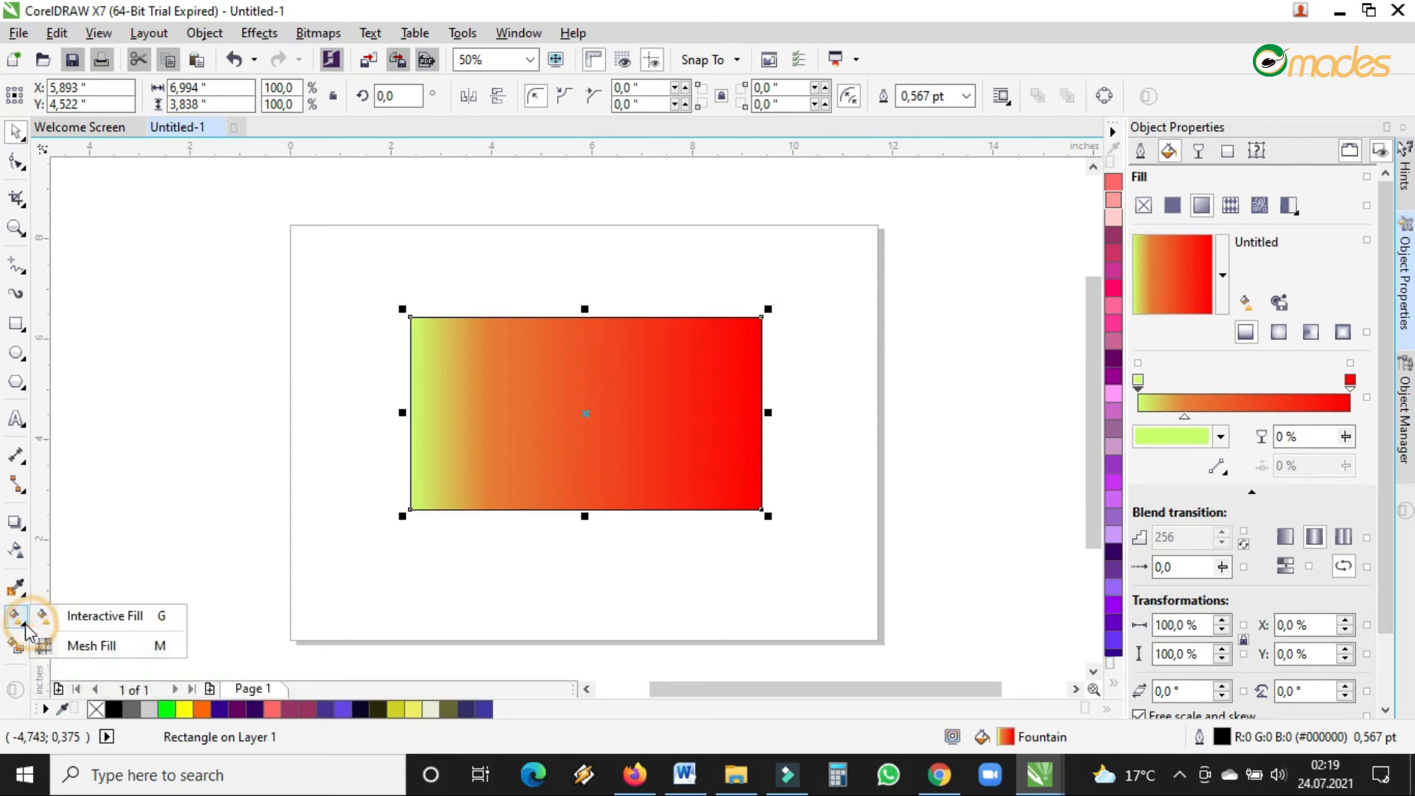
left_click(102, 618)
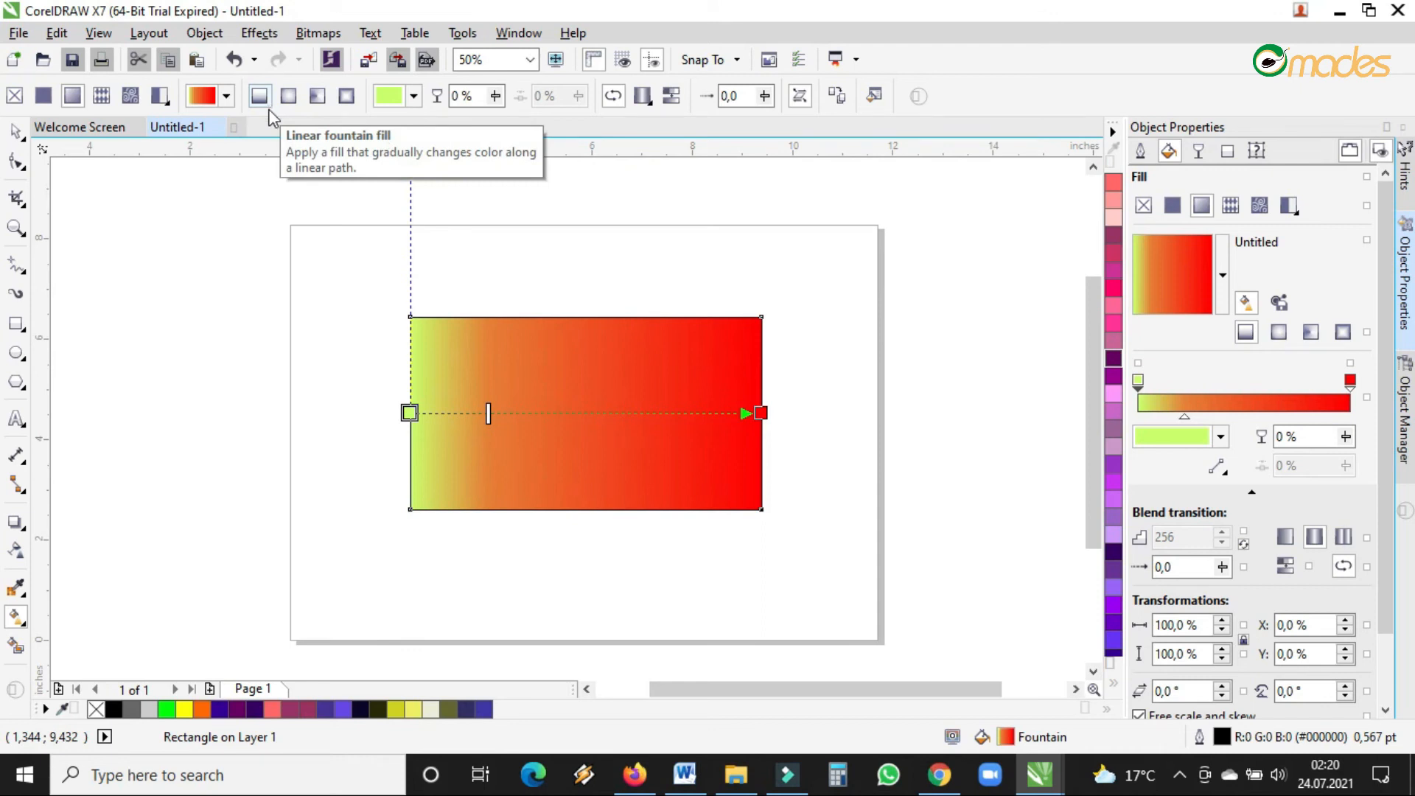
- Move the fountain fill's green start node to the rectangle's center and swing its skew handle below the bottom edge, skewing about -13°
left_click_drag(410, 413, 666, 414)
left_click_drag(493, 413, 584, 412)
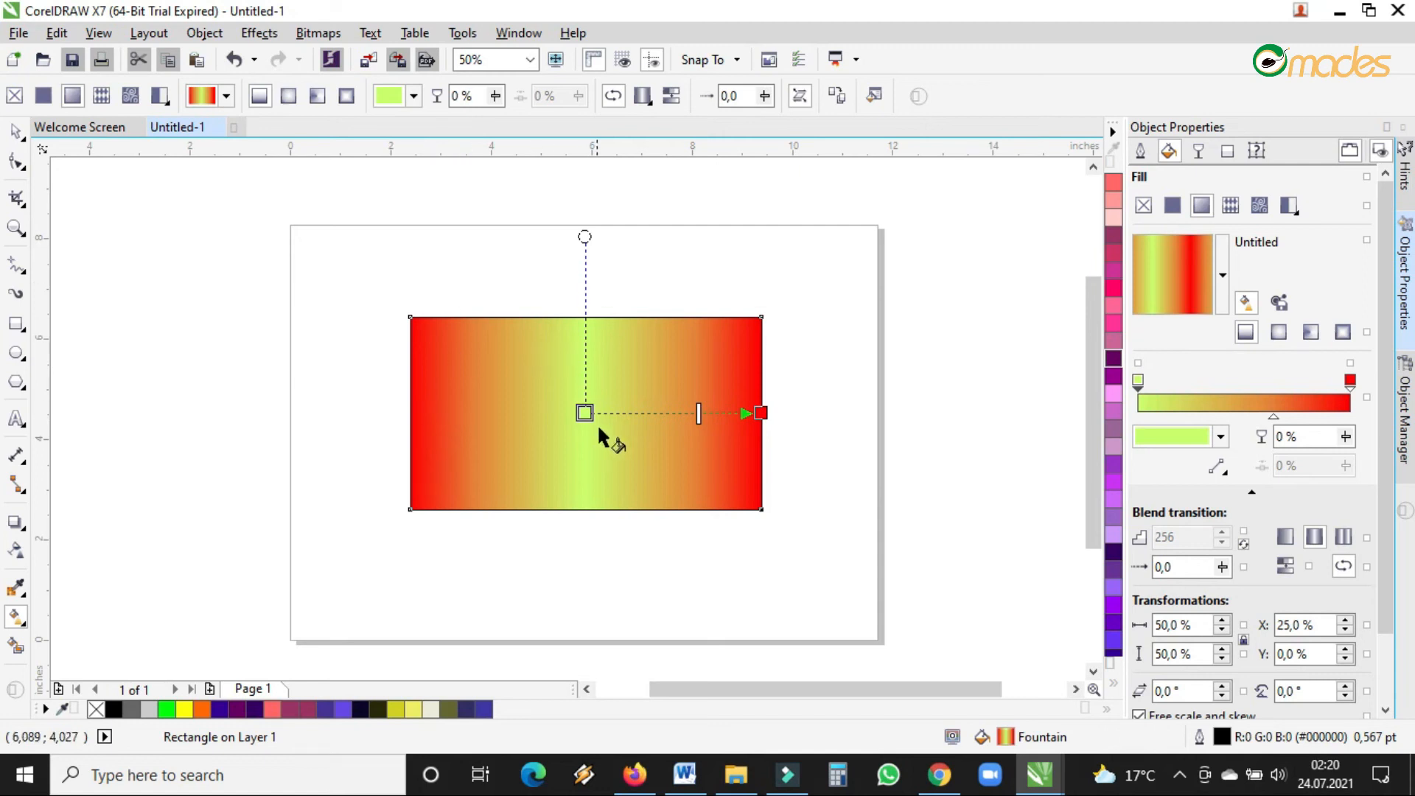
left_click_drag(584, 236, 631, 521)
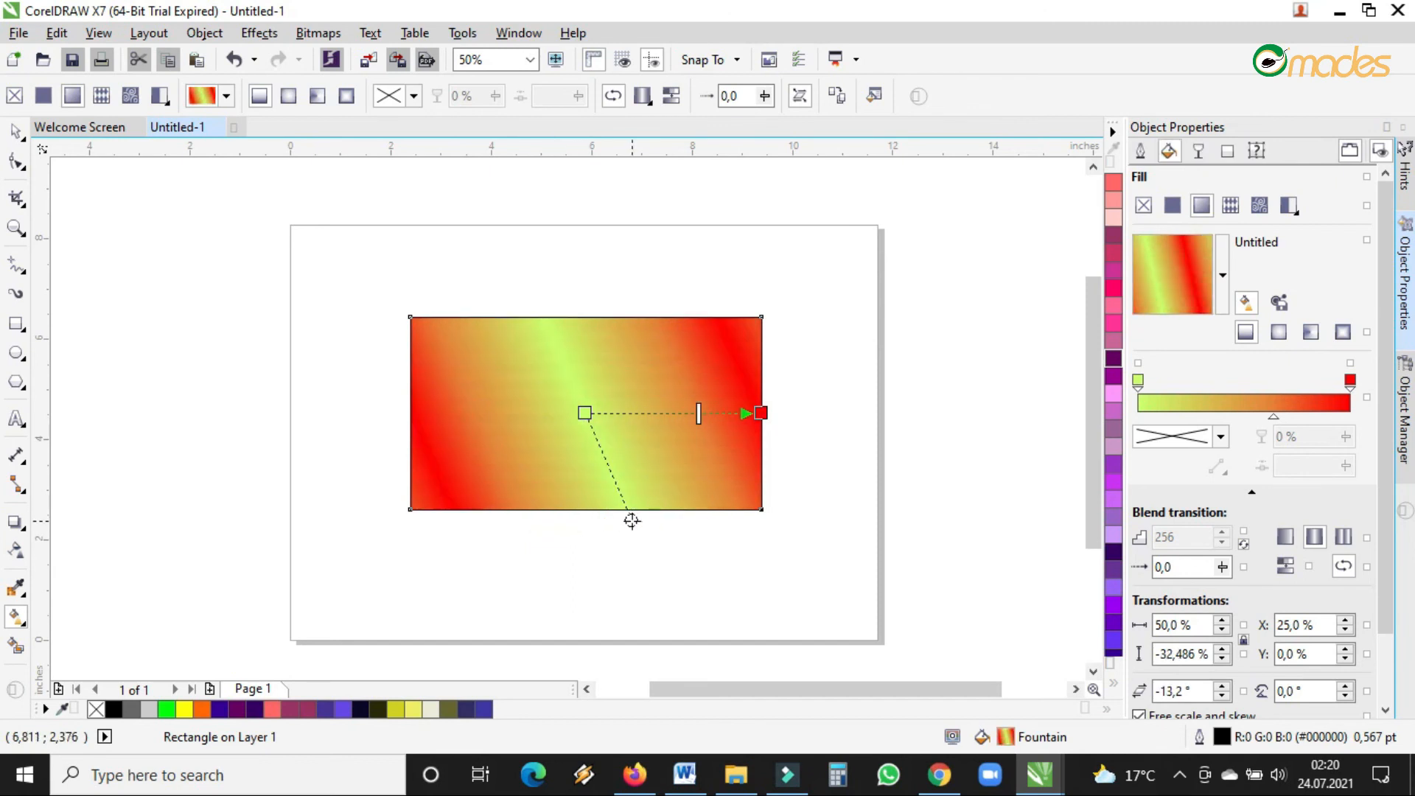
- Place the red end node beyond the rectangle's upper left edge and the green start node beyond its right edge, keeping 0% node transparency
left_click(761, 413)
left_click_drag(761, 412, 379, 336)
left_click(720, 317)
left_click_drag(584, 410, 804, 371)
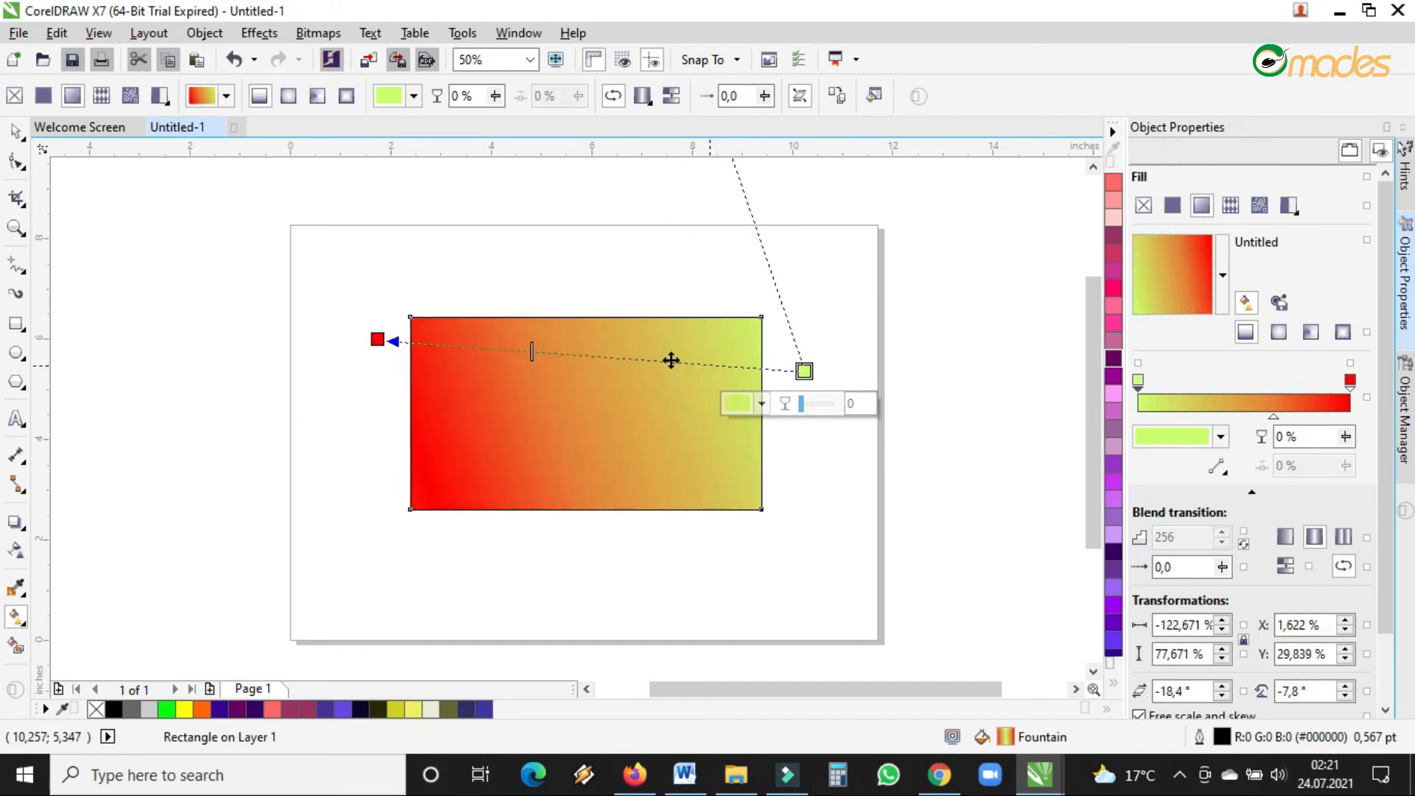
left_click(805, 412)
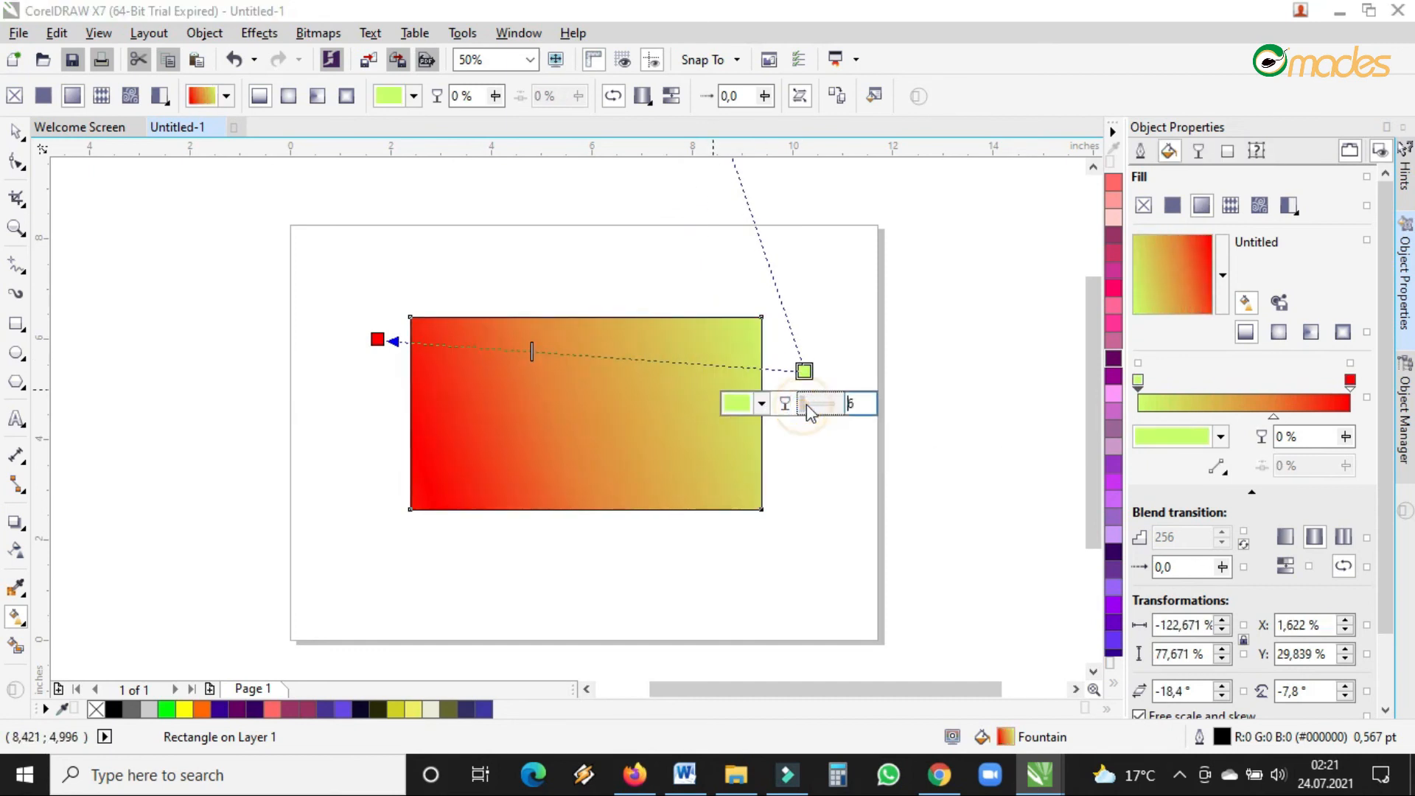
mouse_move(817, 406)
left_mouse_down()
mouse_move(832, 407)
mouse_move(802, 404)
left_mouse_up()
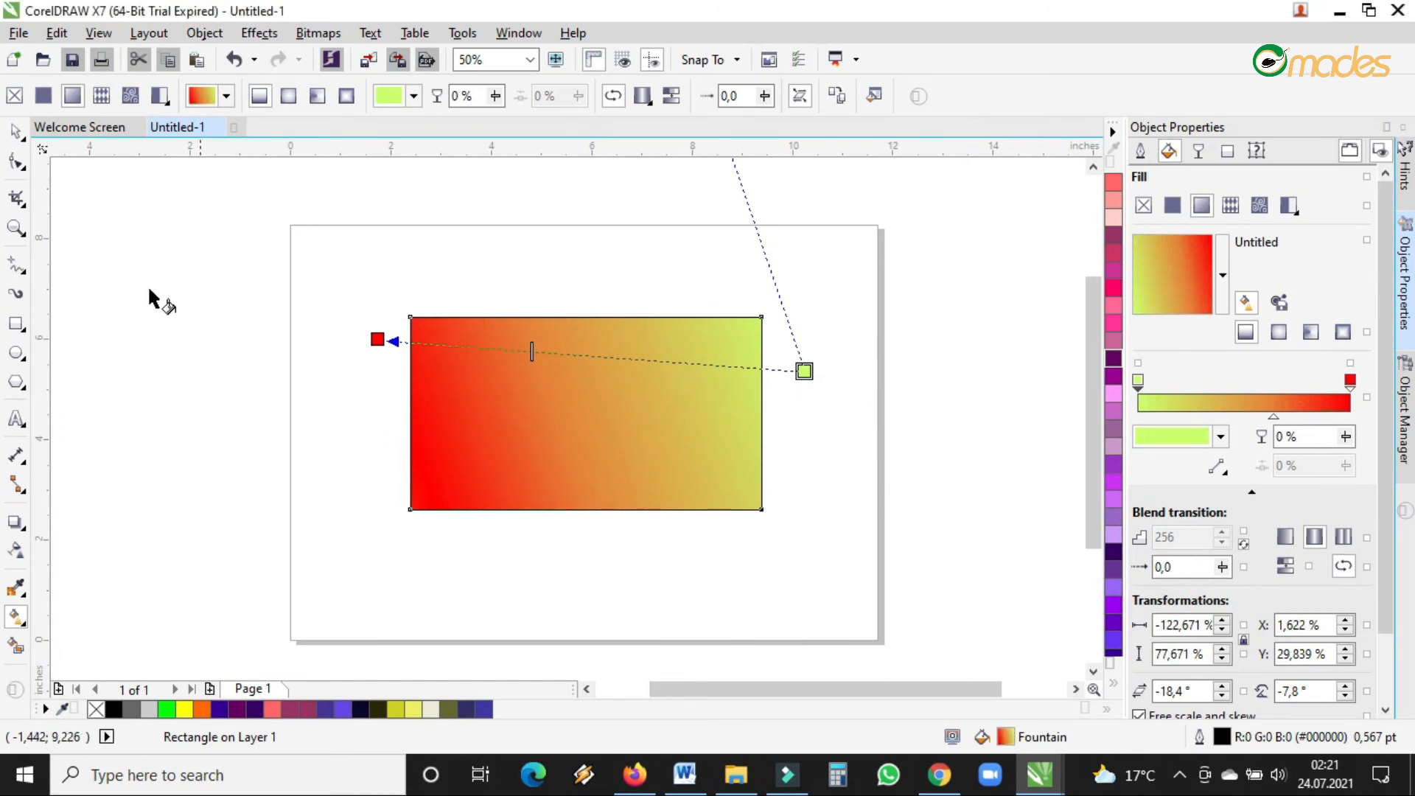
- Activate the Mesh Fill tool on the rectangle and add a vertical mesh line through its left half
left_click(573, 456)
left_click(29, 623)
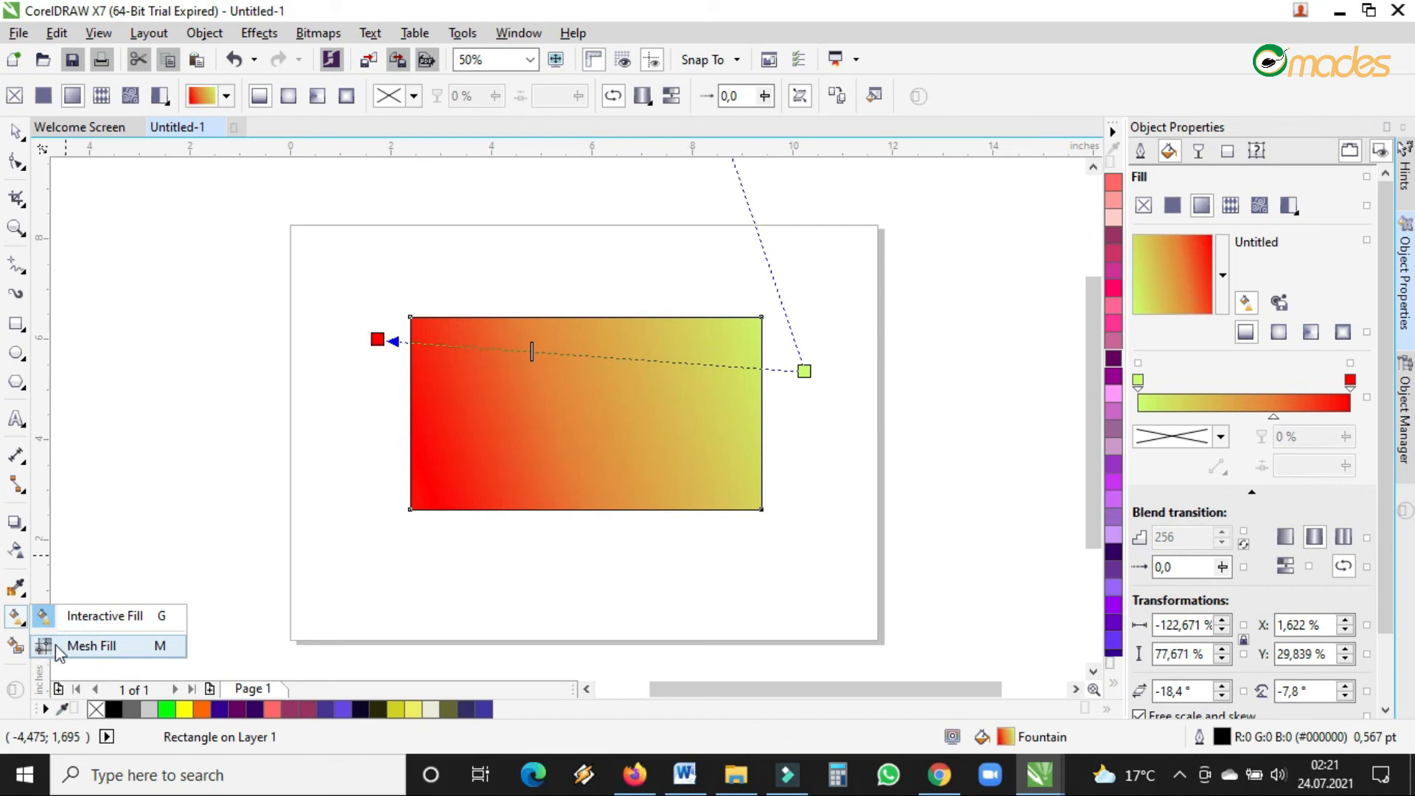
left_click(57, 647)
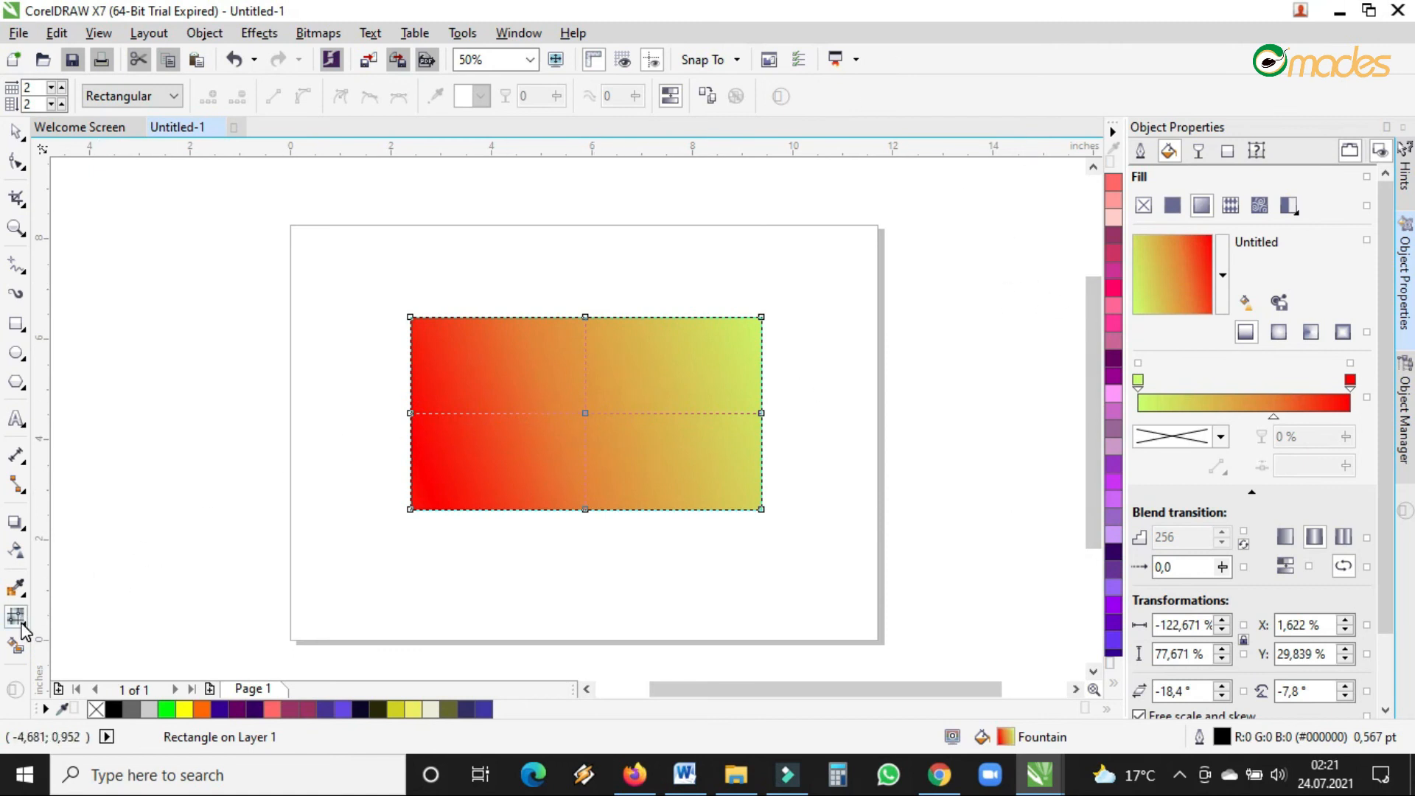
left_click(477, 412)
double_click(477, 413)
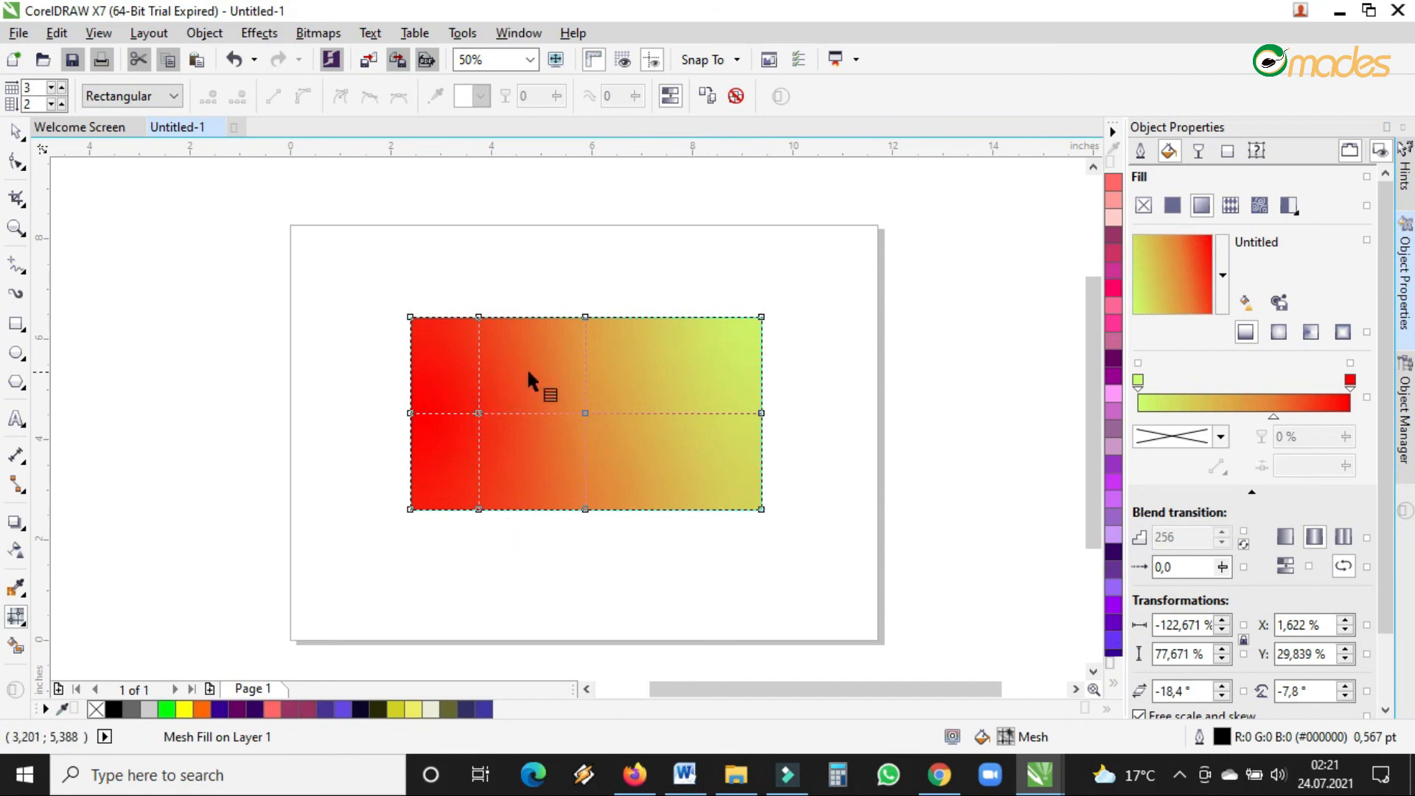
- Color the upper-left mesh patch dark purple (#330066)
left_click(451, 366)
left_click(452, 364)
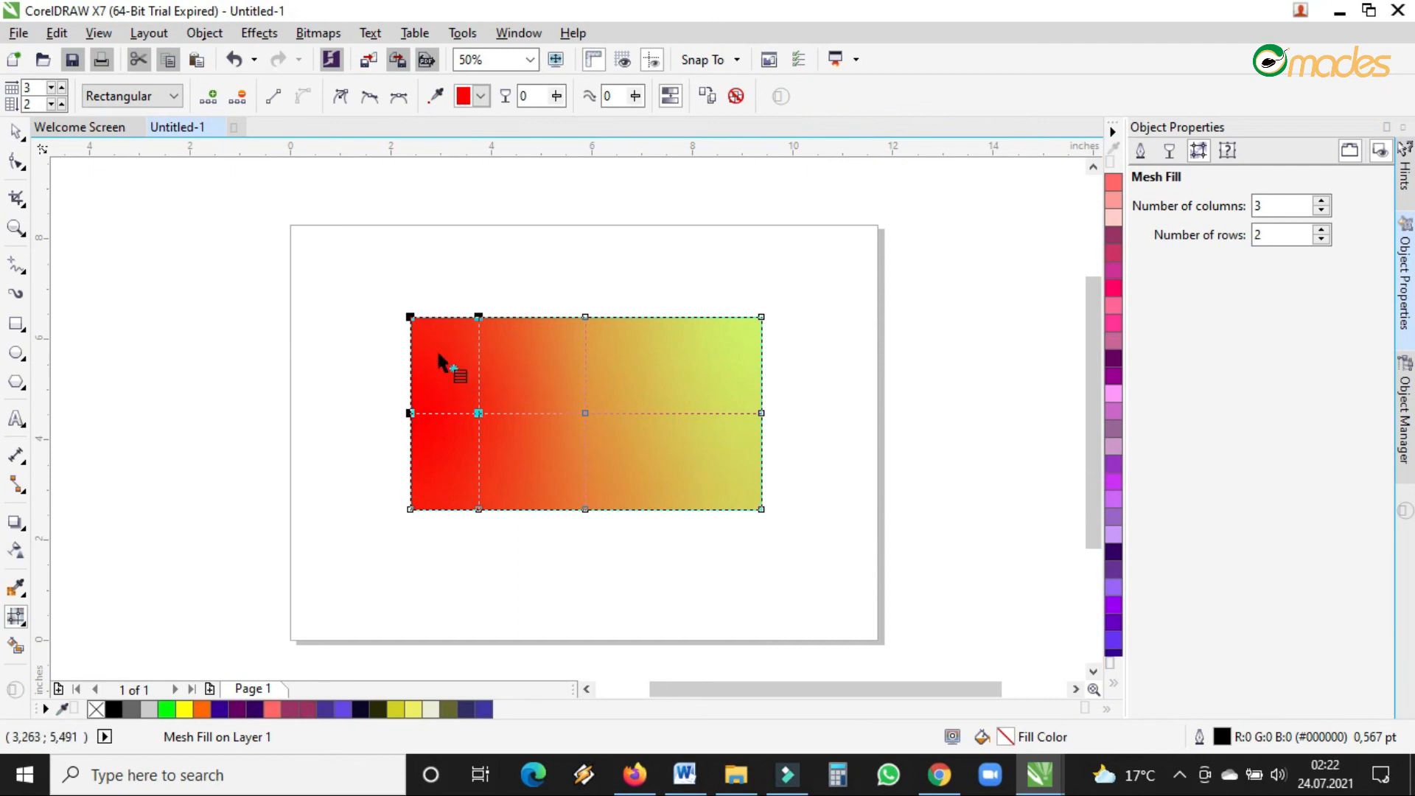
left_click(1113, 552)
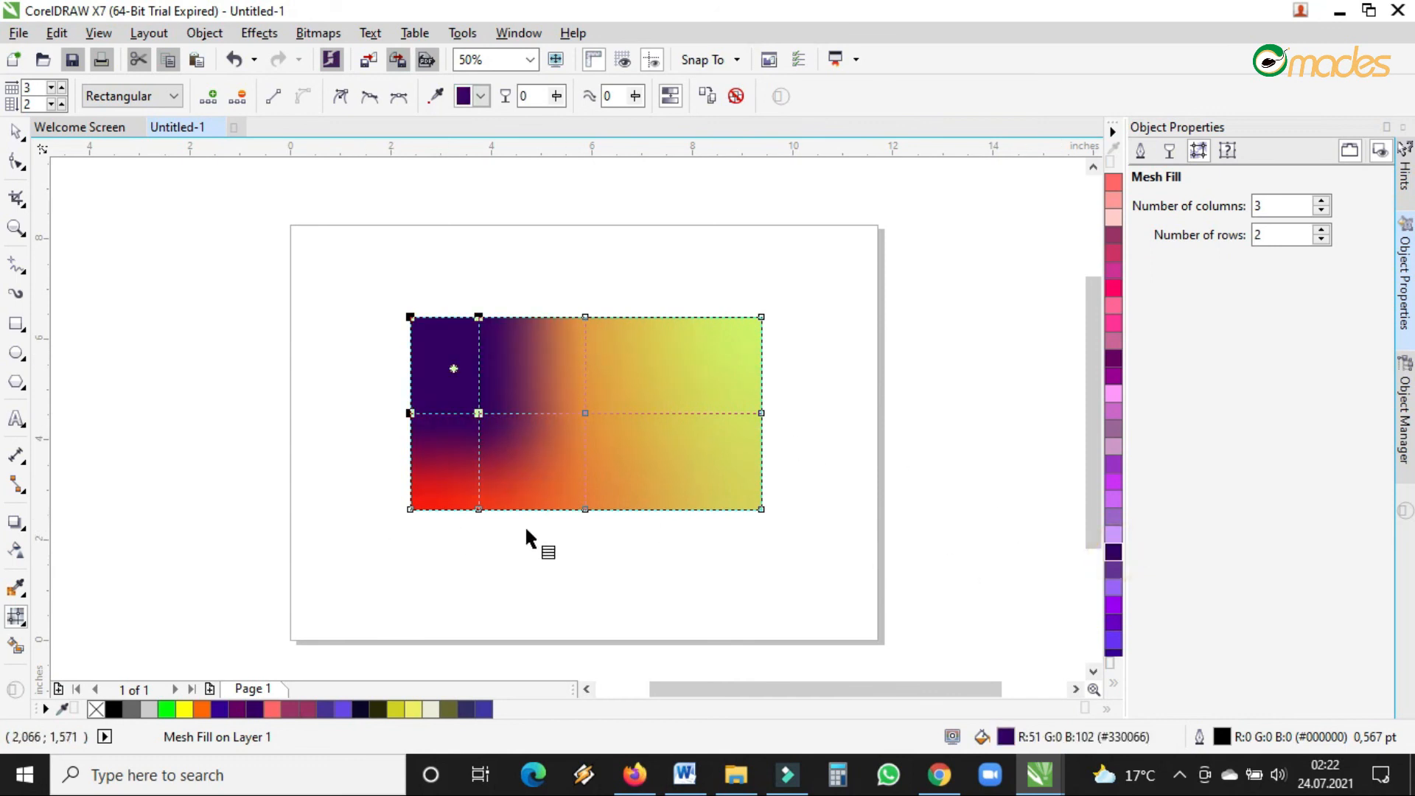
- Close the Object Properties docker and color the upper-right mesh patch dark gray (#1A1A1A) from the expanded palette
left_click(708, 361)
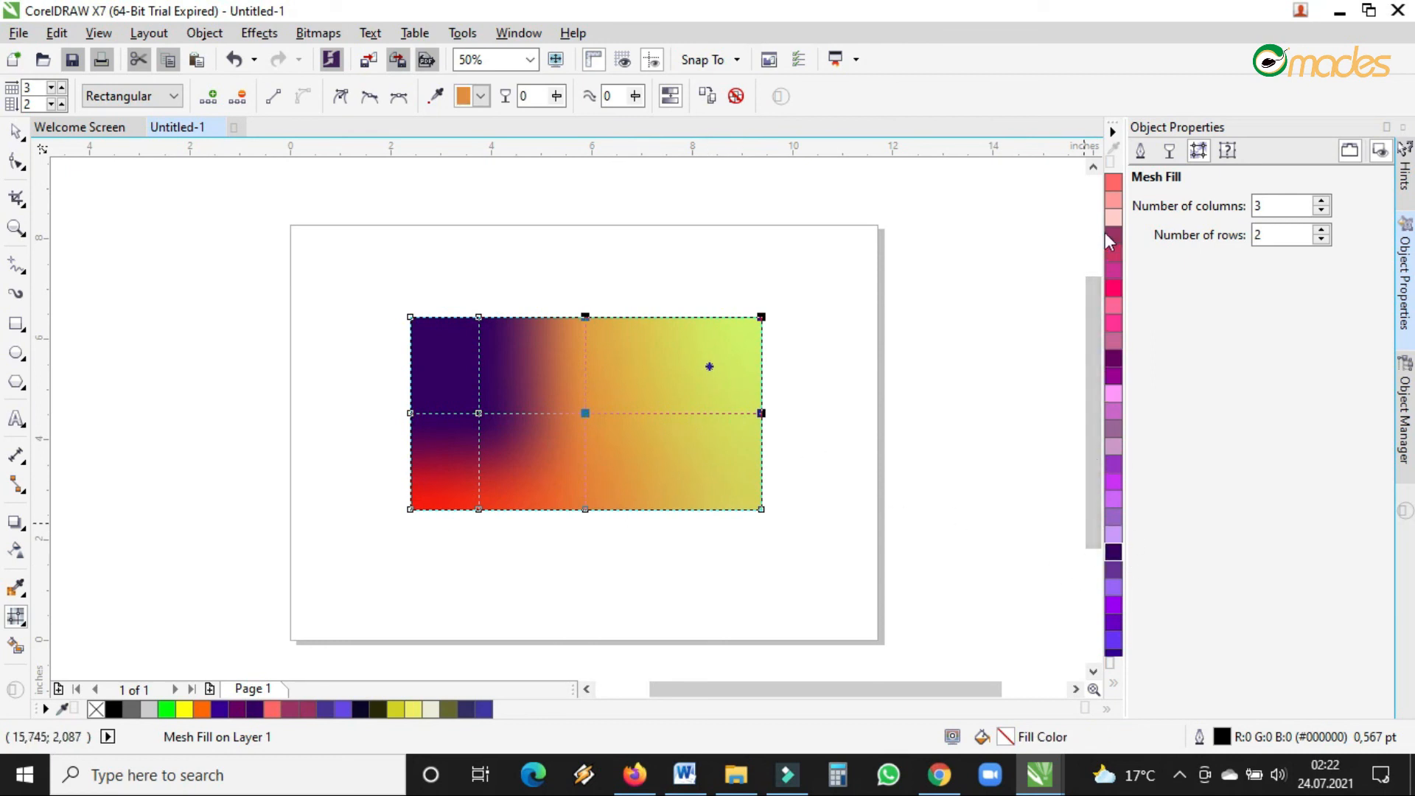
left_click_drag(1095, 299, 1101, 342)
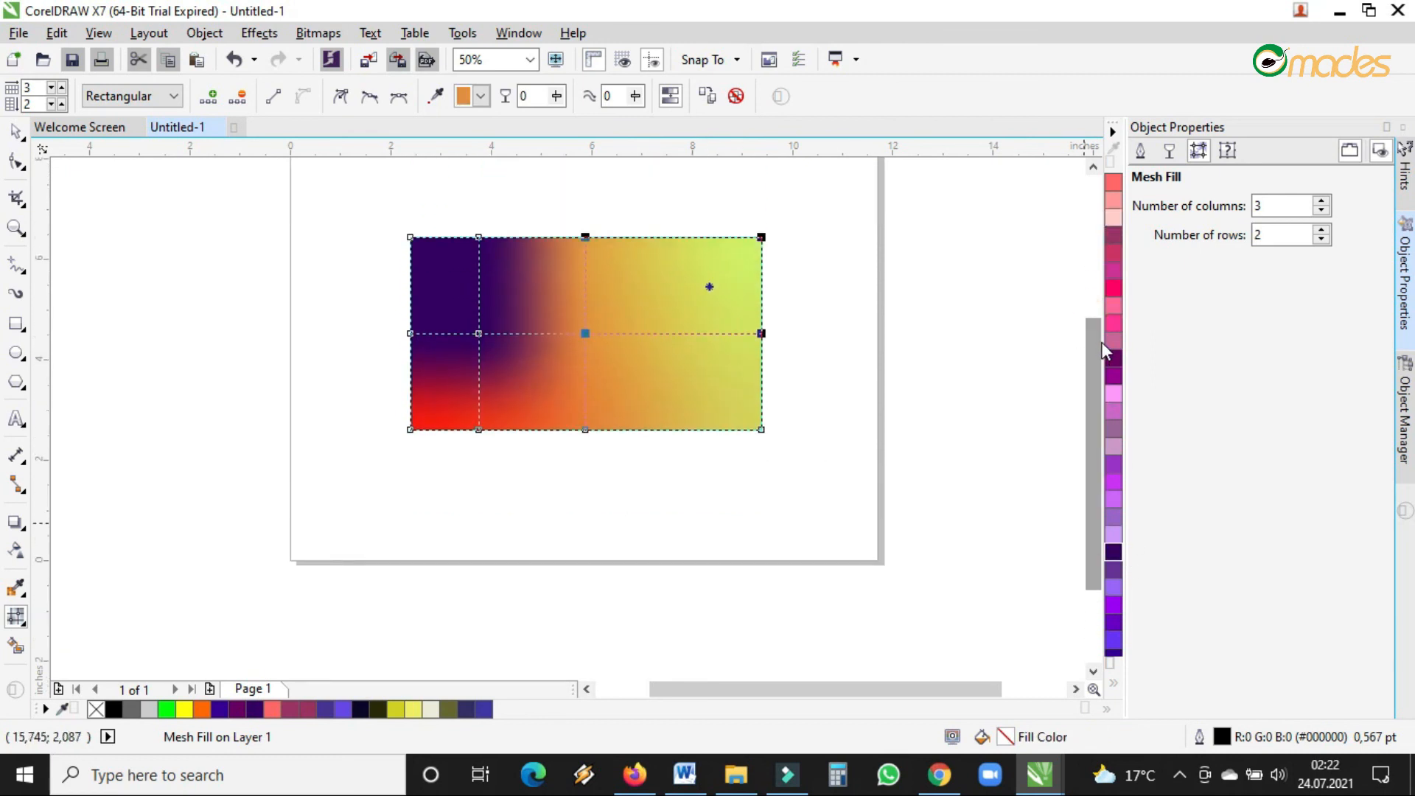
left_click(1385, 126)
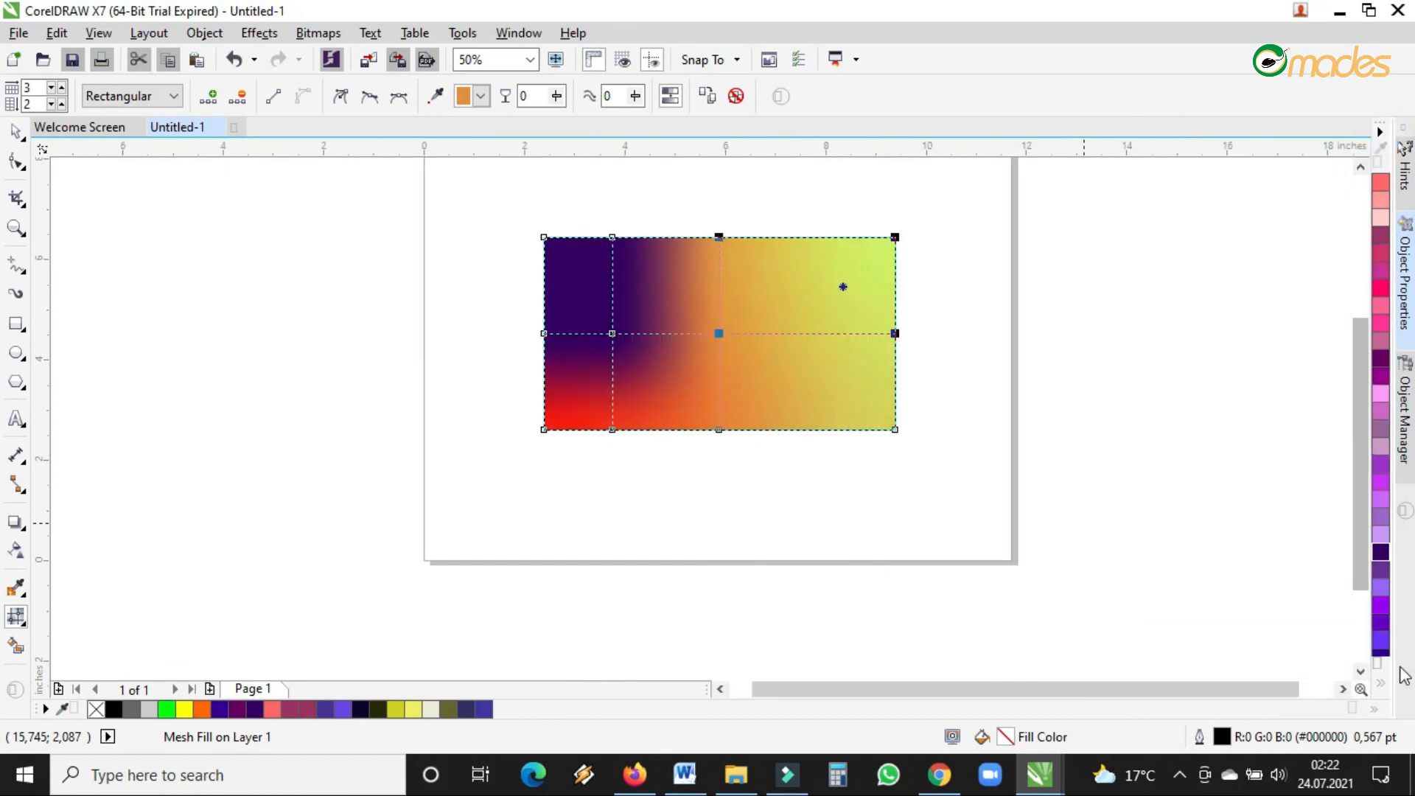
left_click(1380, 682)
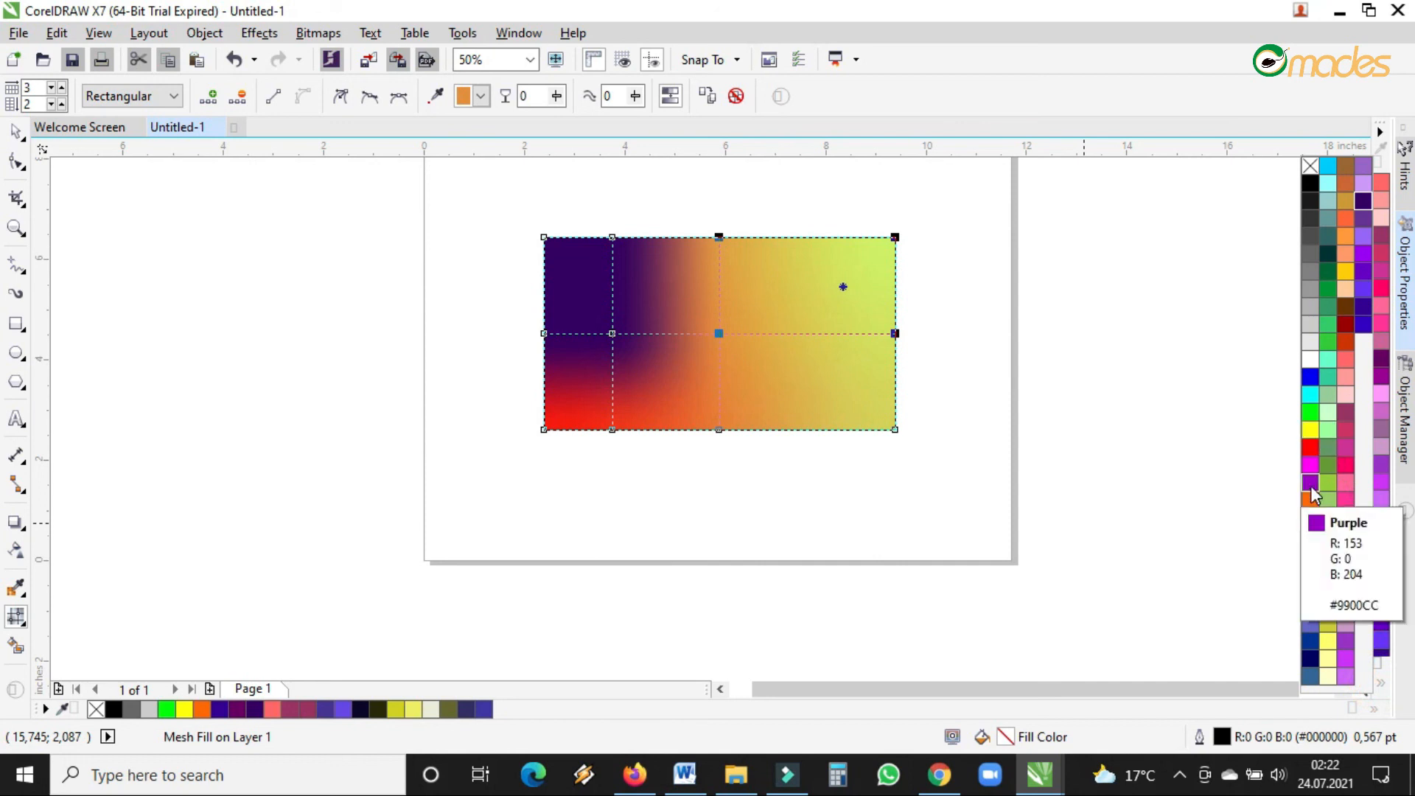
left_click(1309, 200)
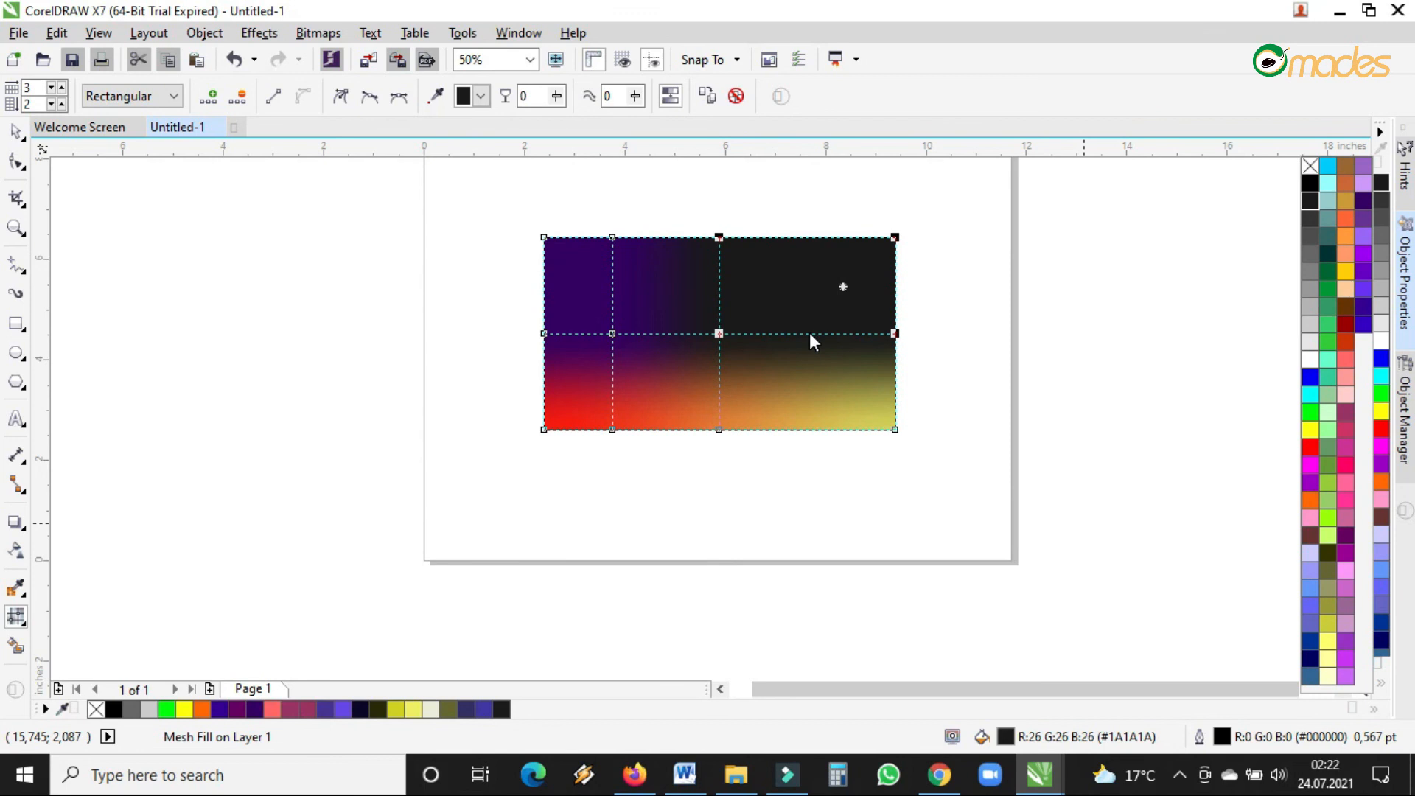
- Add a vertical mesh line in the rectangle's right part and color the lower-right patch yellow (#FFFF00)
double_click(820, 333)
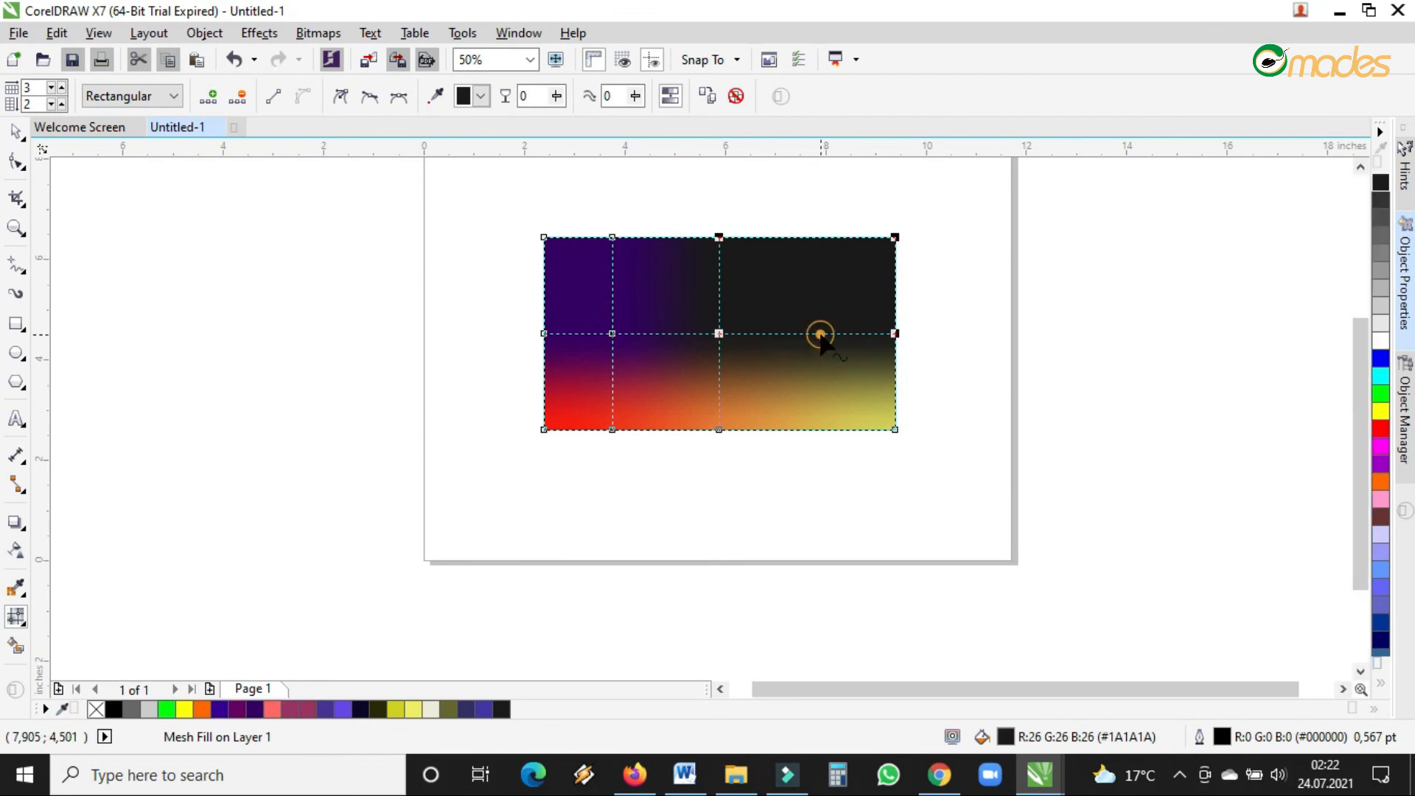
left_click(846, 398)
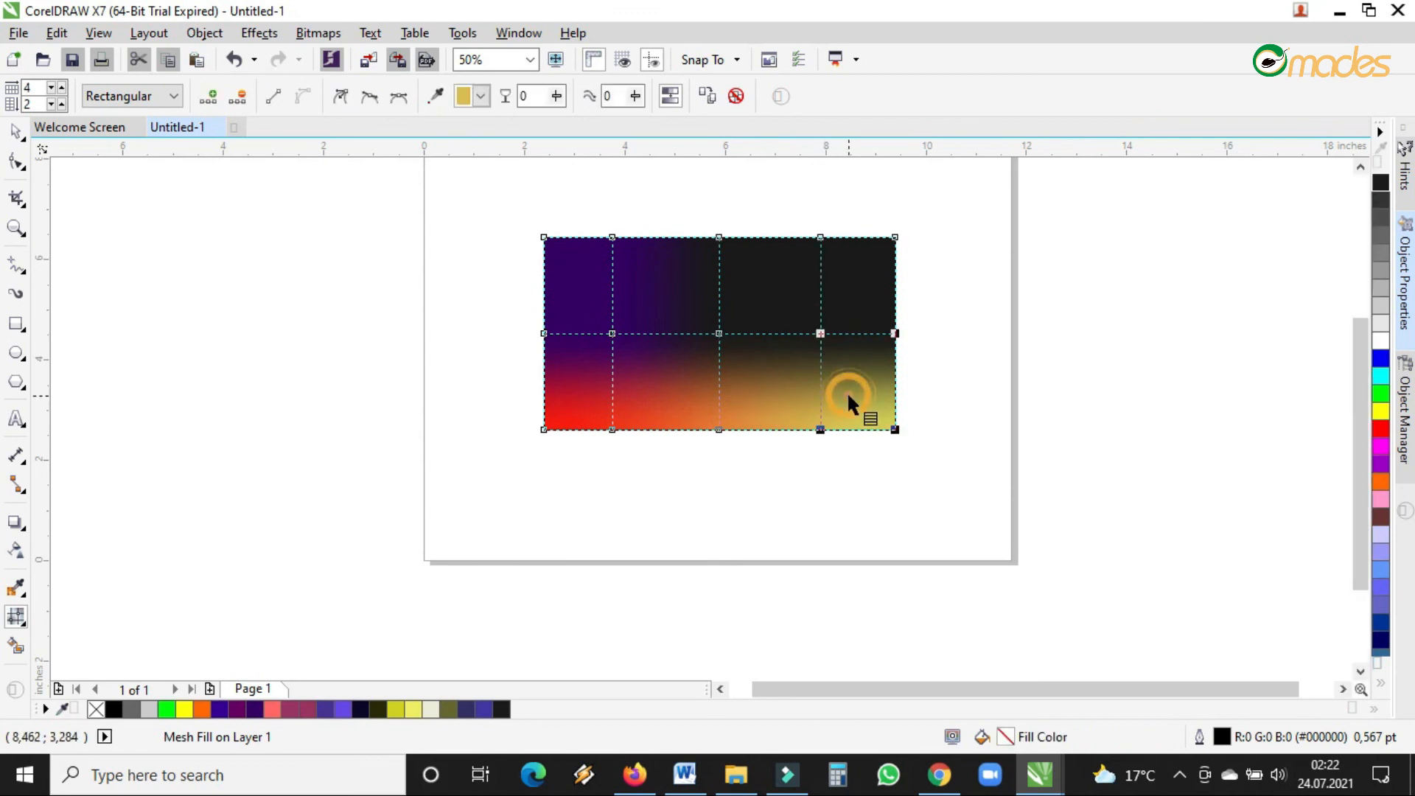
left_click(1382, 412)
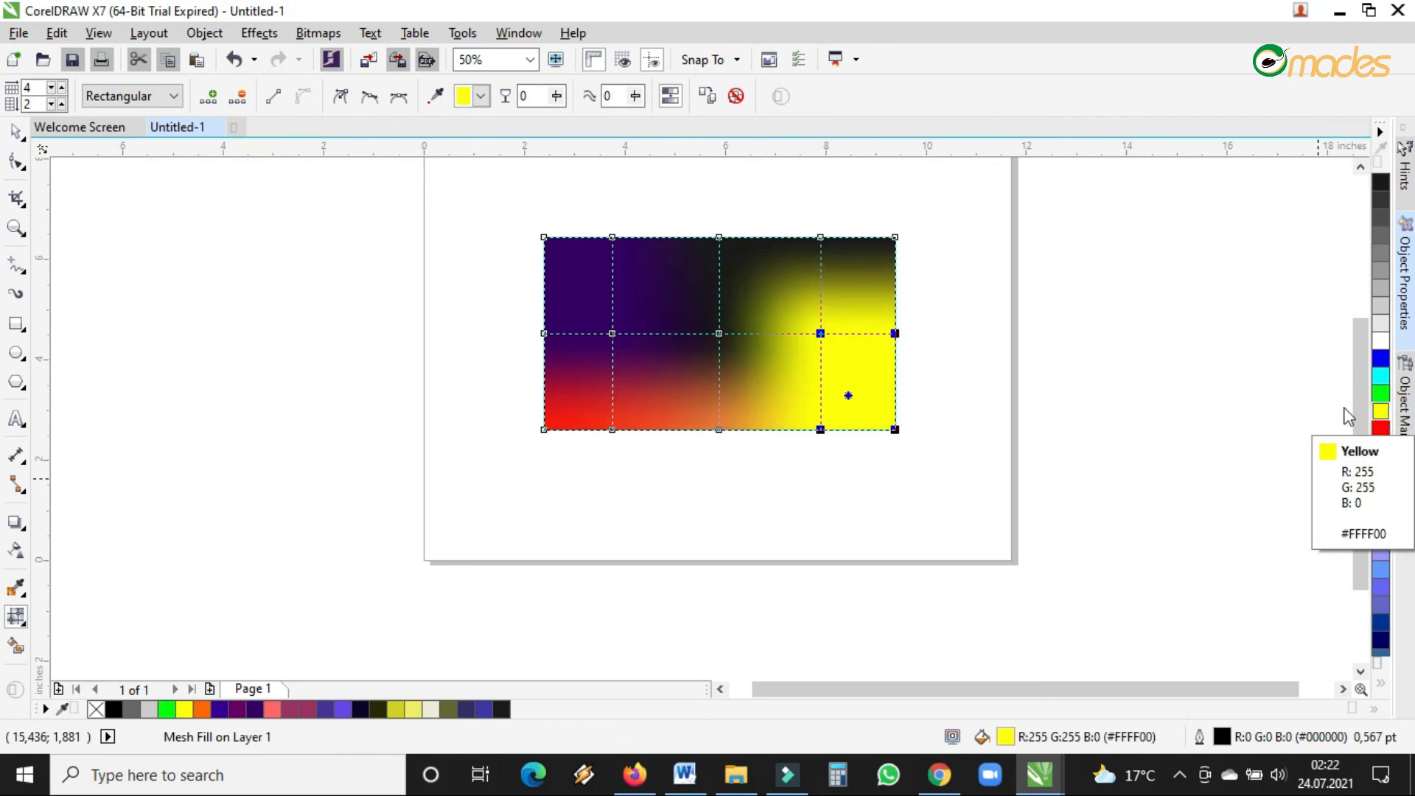
- Add a horizontal mesh line across the rectangle's upper half and color the top patch right of center white
double_click(720, 280)
left_click(765, 255)
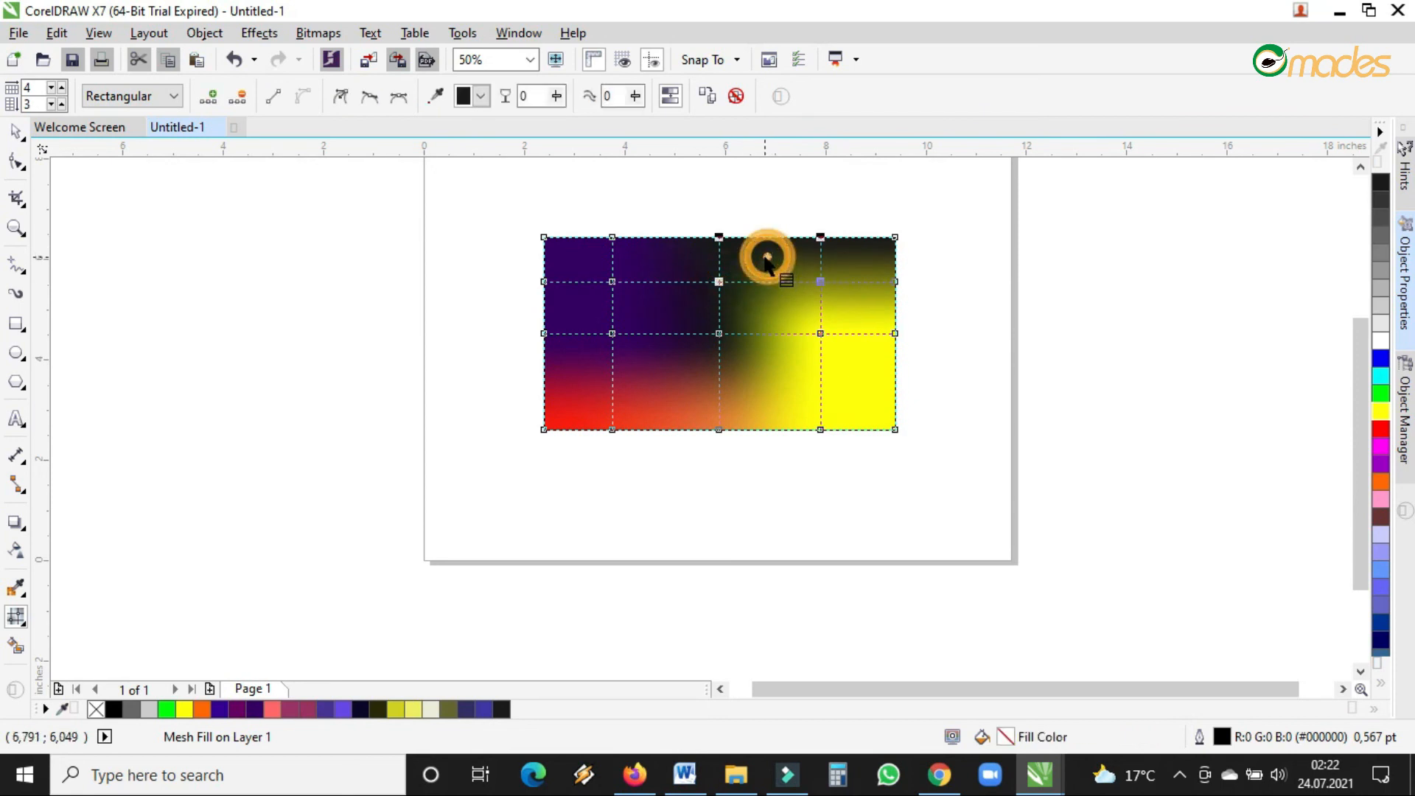
left_click(1380, 342)
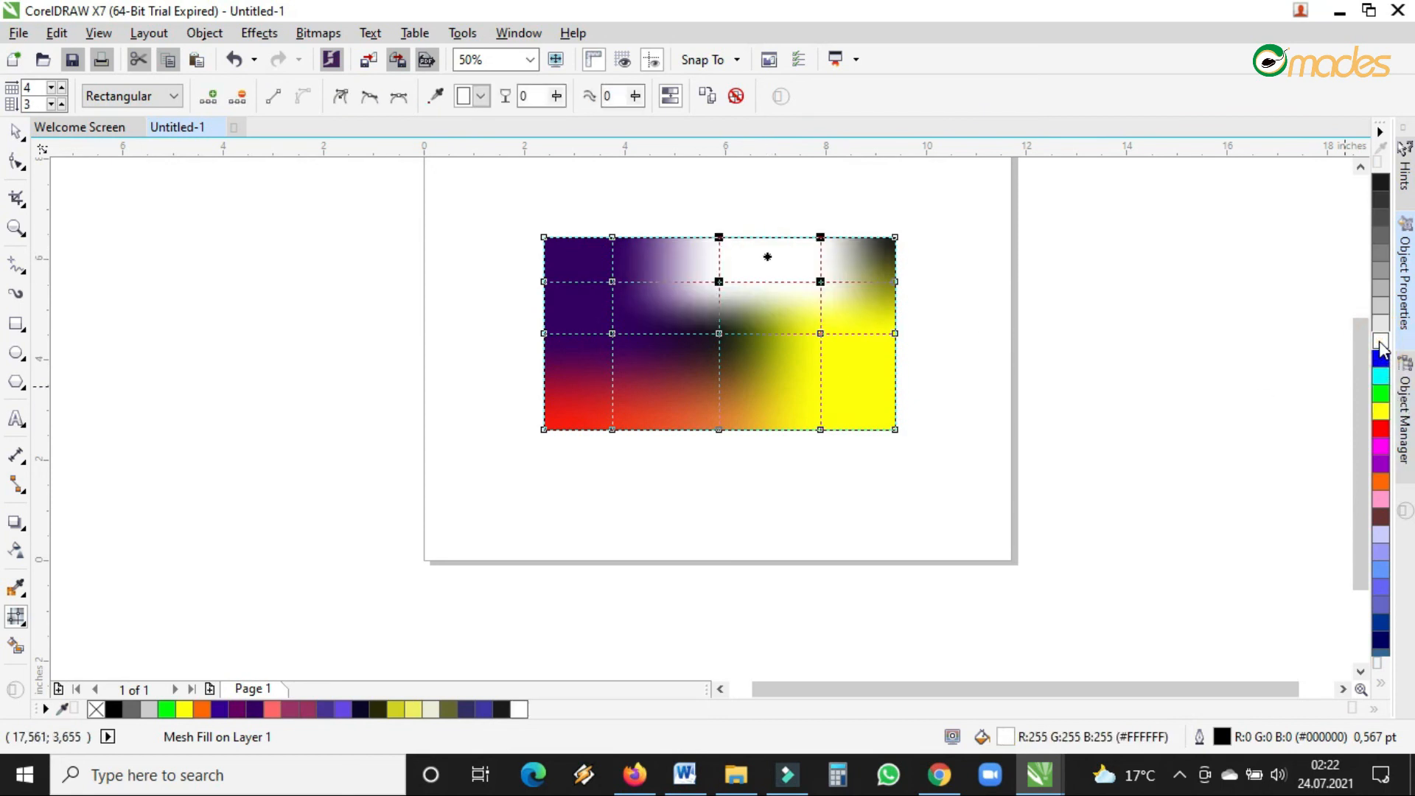
- Add a vertical mesh line left of center and color the narrow lower patch beside it red
double_click(651, 428)
left_click(631, 389)
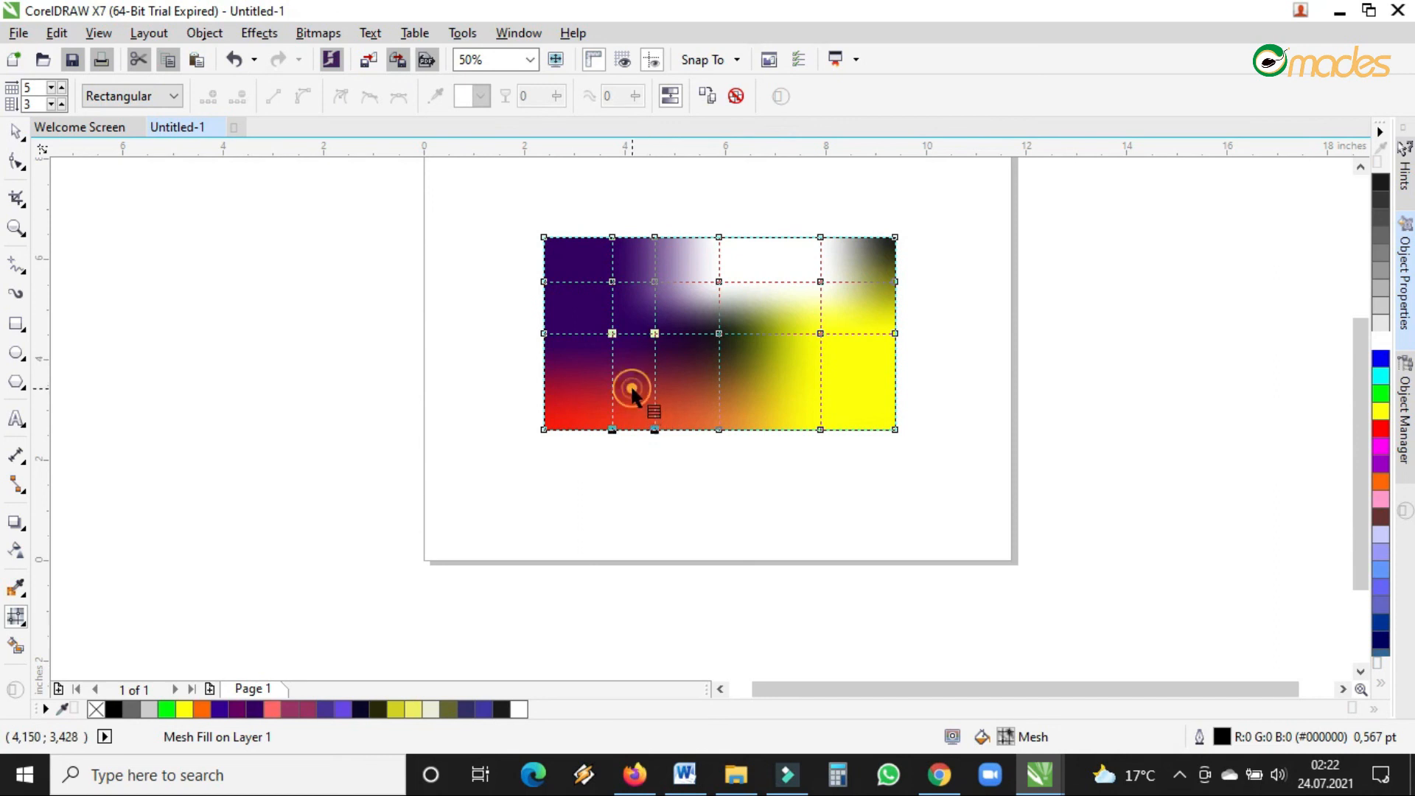
left_click(1382, 432)
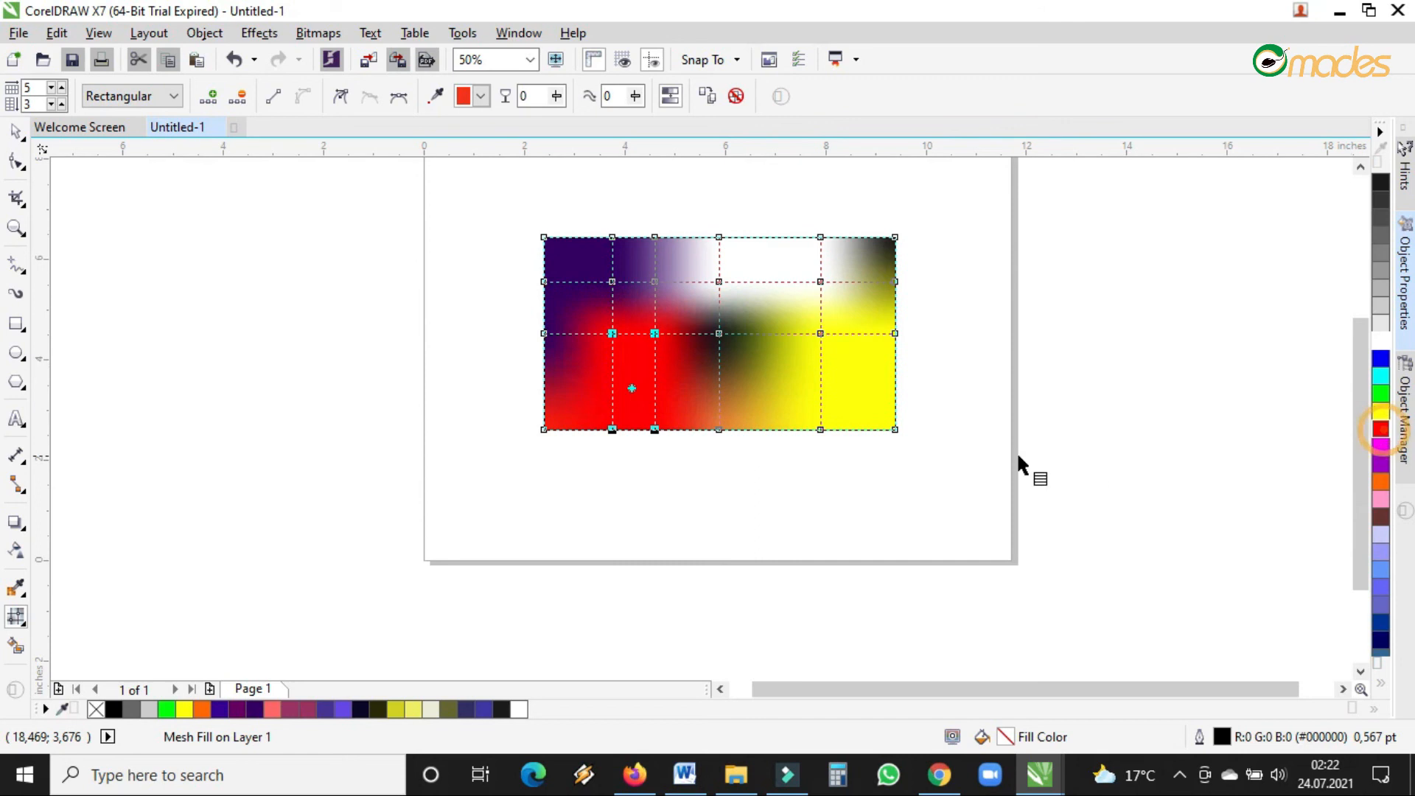
- Add a mesh intersection near the rectangle's upper-right corner and color its node pink (#FF99CC)
double_click(877, 258)
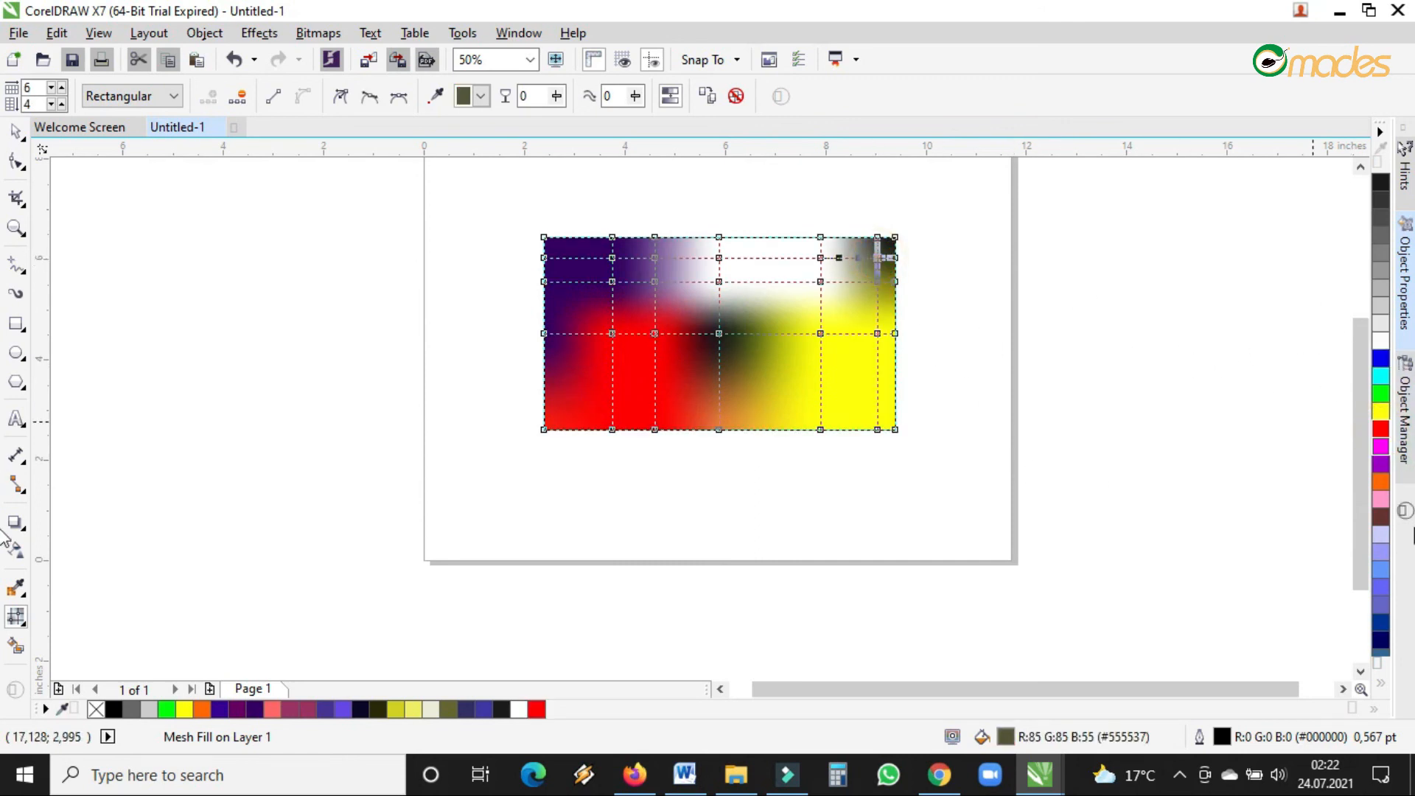
left_click_drag(1358, 532, 1366, 610)
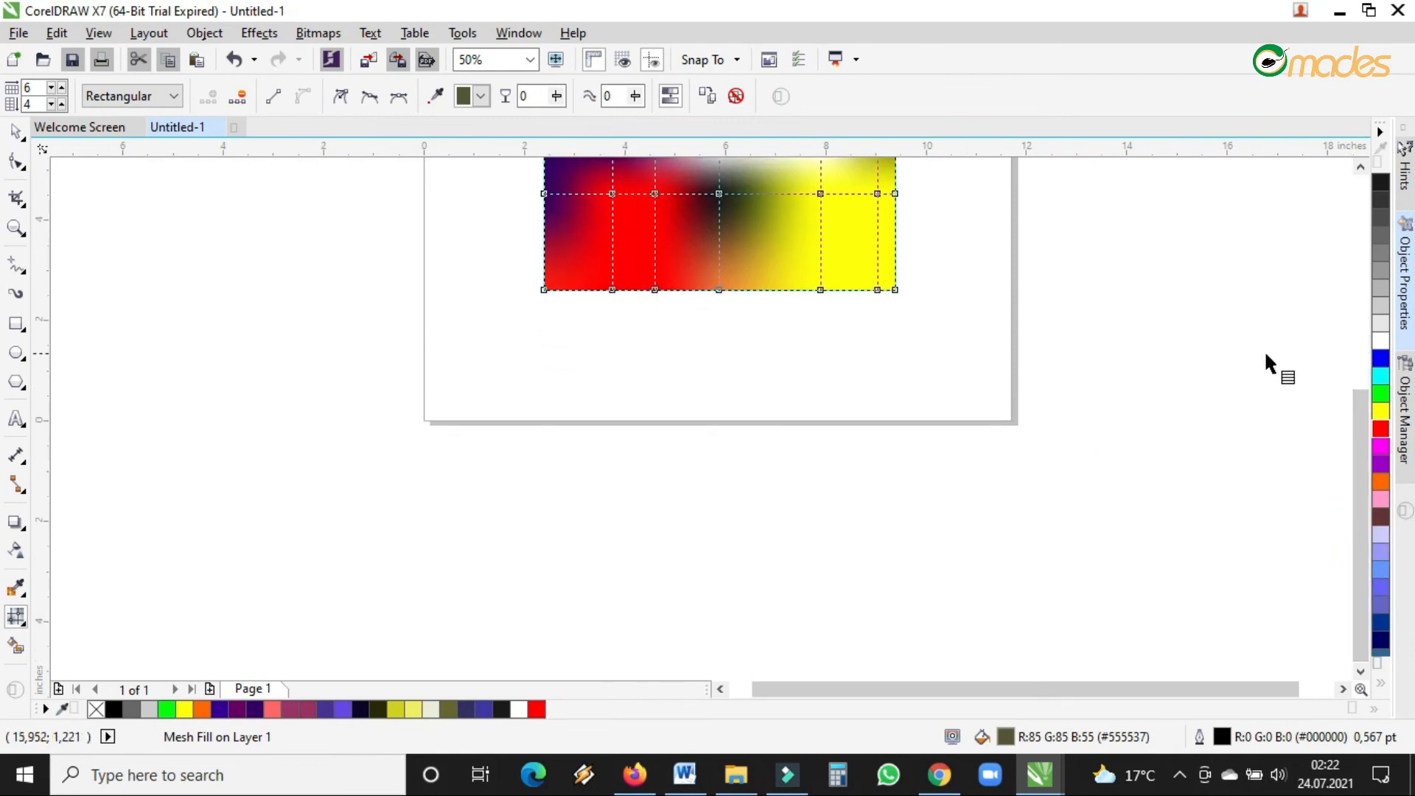
left_click_drag(1368, 488, 1368, 420)
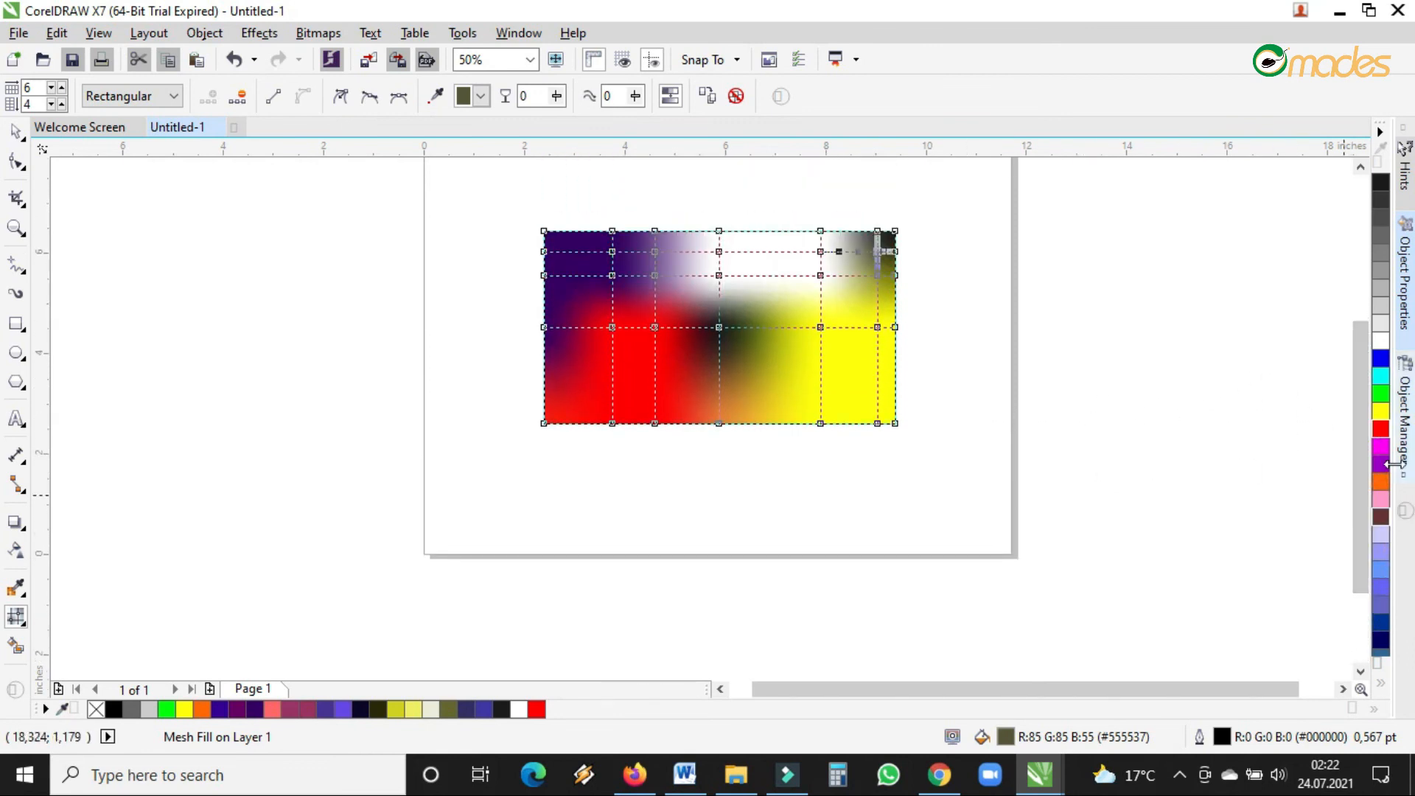
left_click(1380, 499)
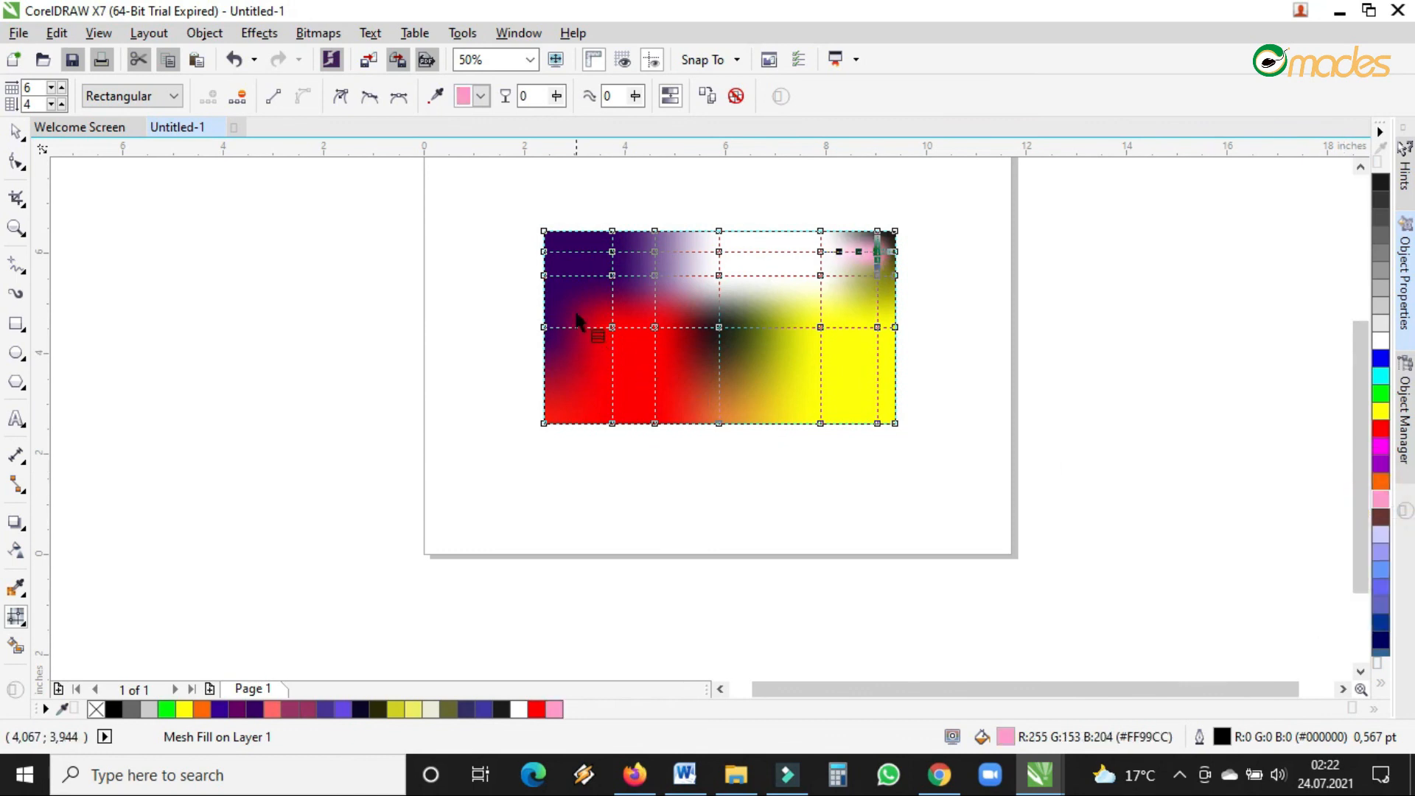
- Color the mesh patch at the middle of the rectangle's left side light green (#CCFF66)
left_click(572, 290)
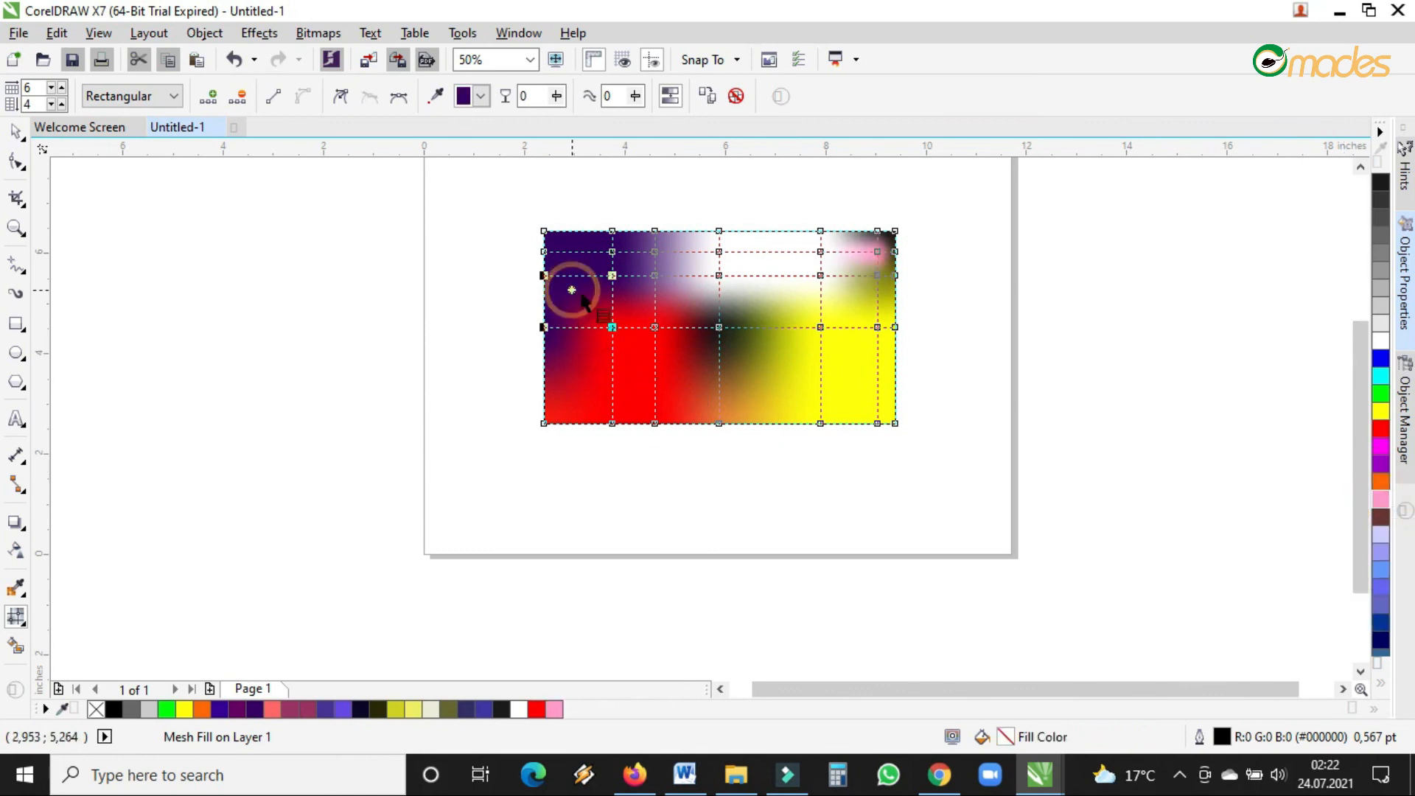
left_click(1378, 679)
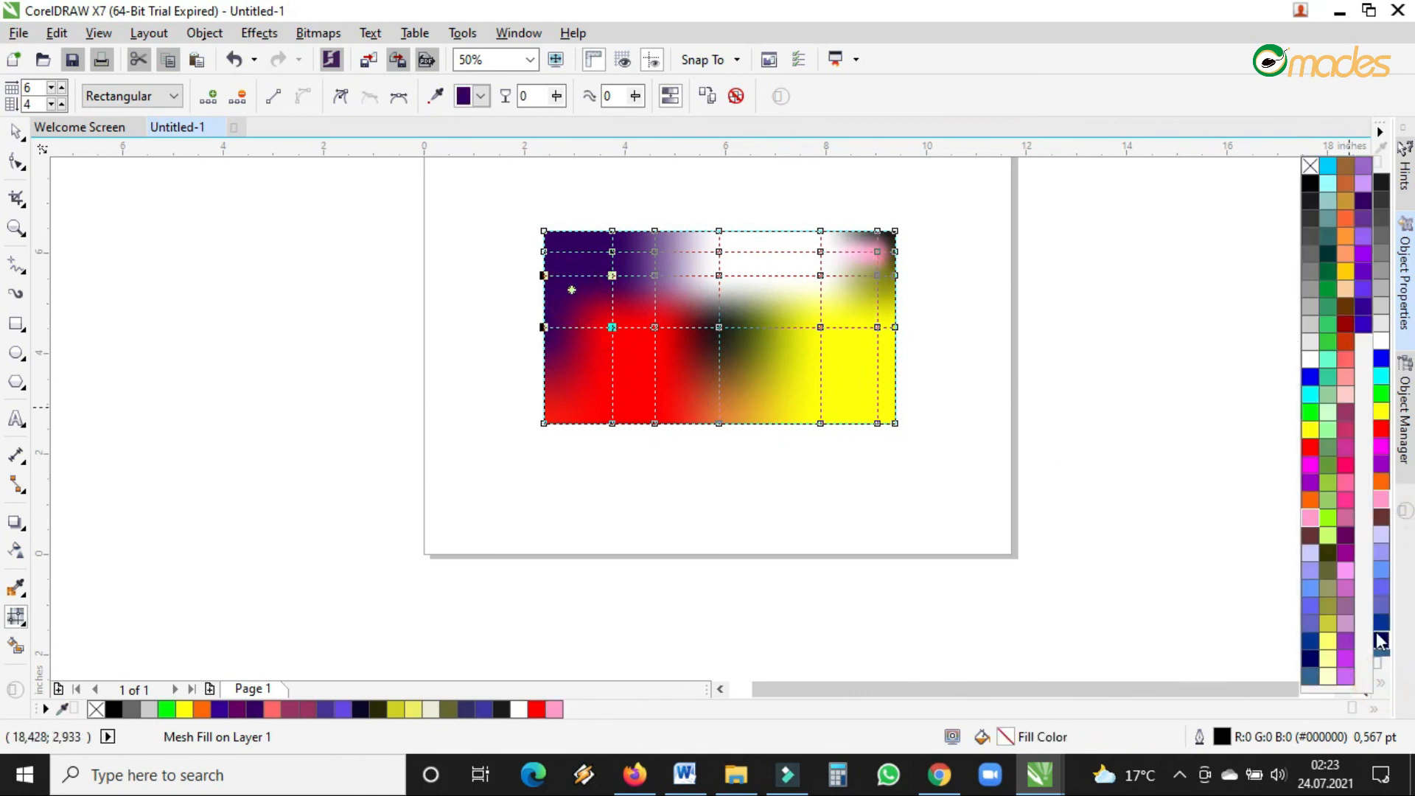
left_click(1328, 537)
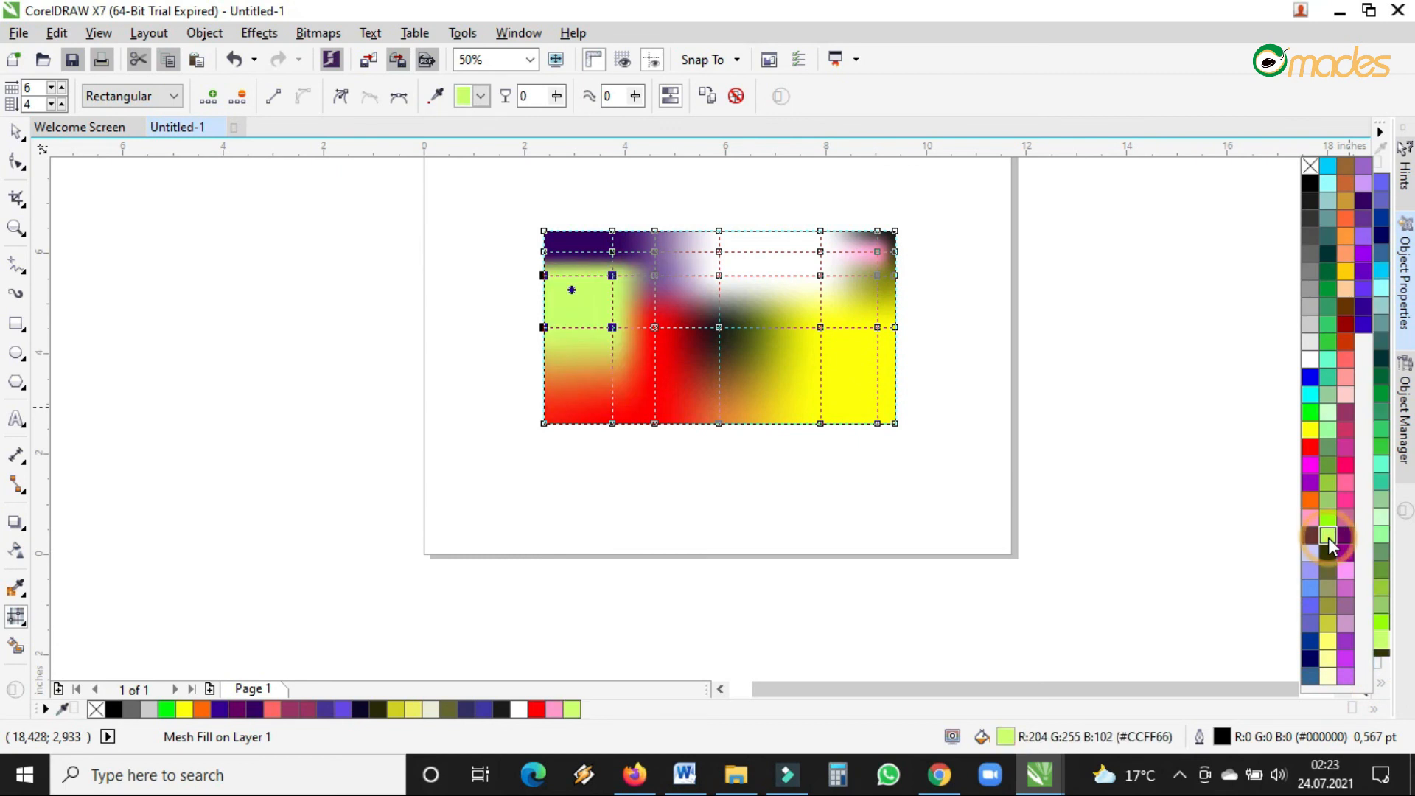
- Leave mesh editing, deselect the rectangle and zoom in on it to examine the blended mesh colors
left_click(16, 136)
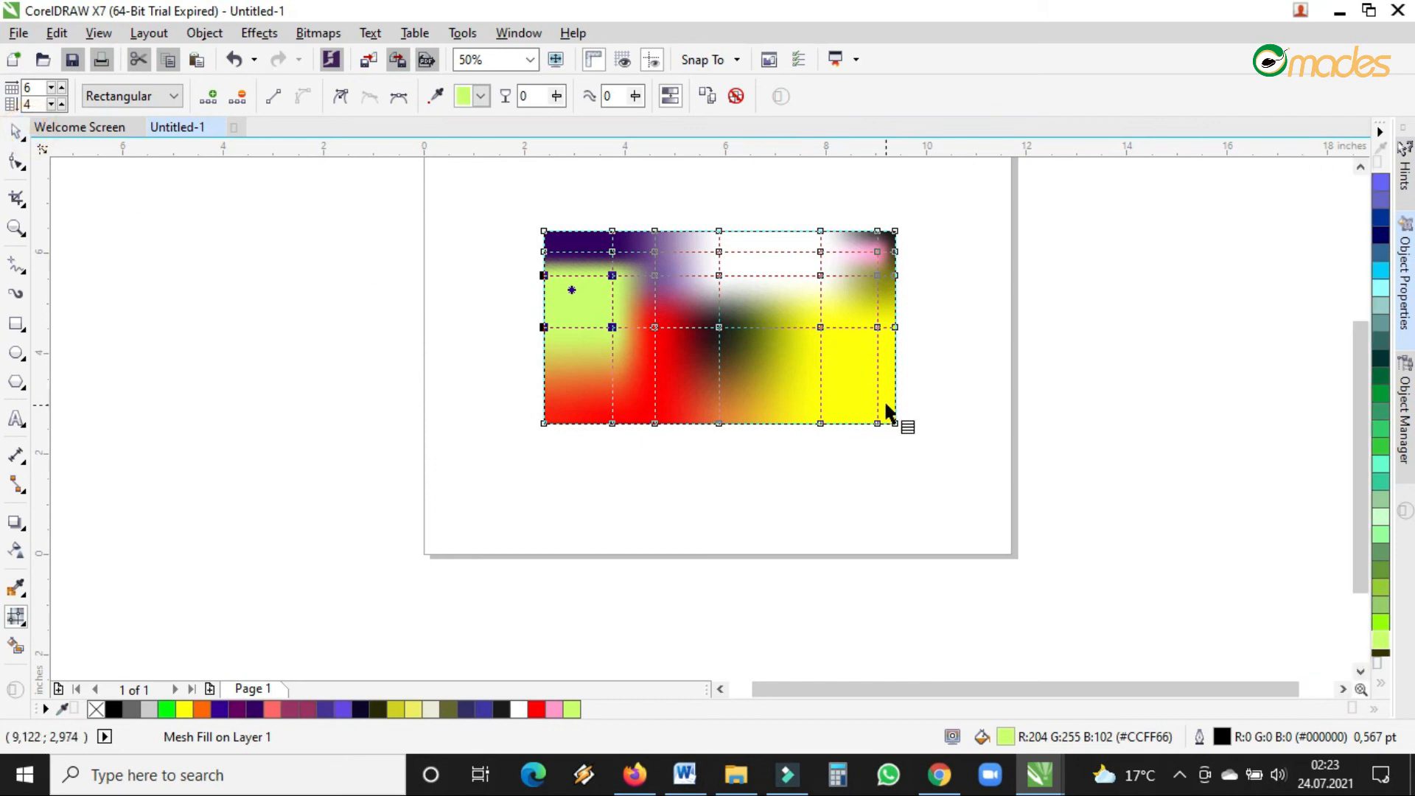
left_click(17, 137)
left_click(1027, 288)
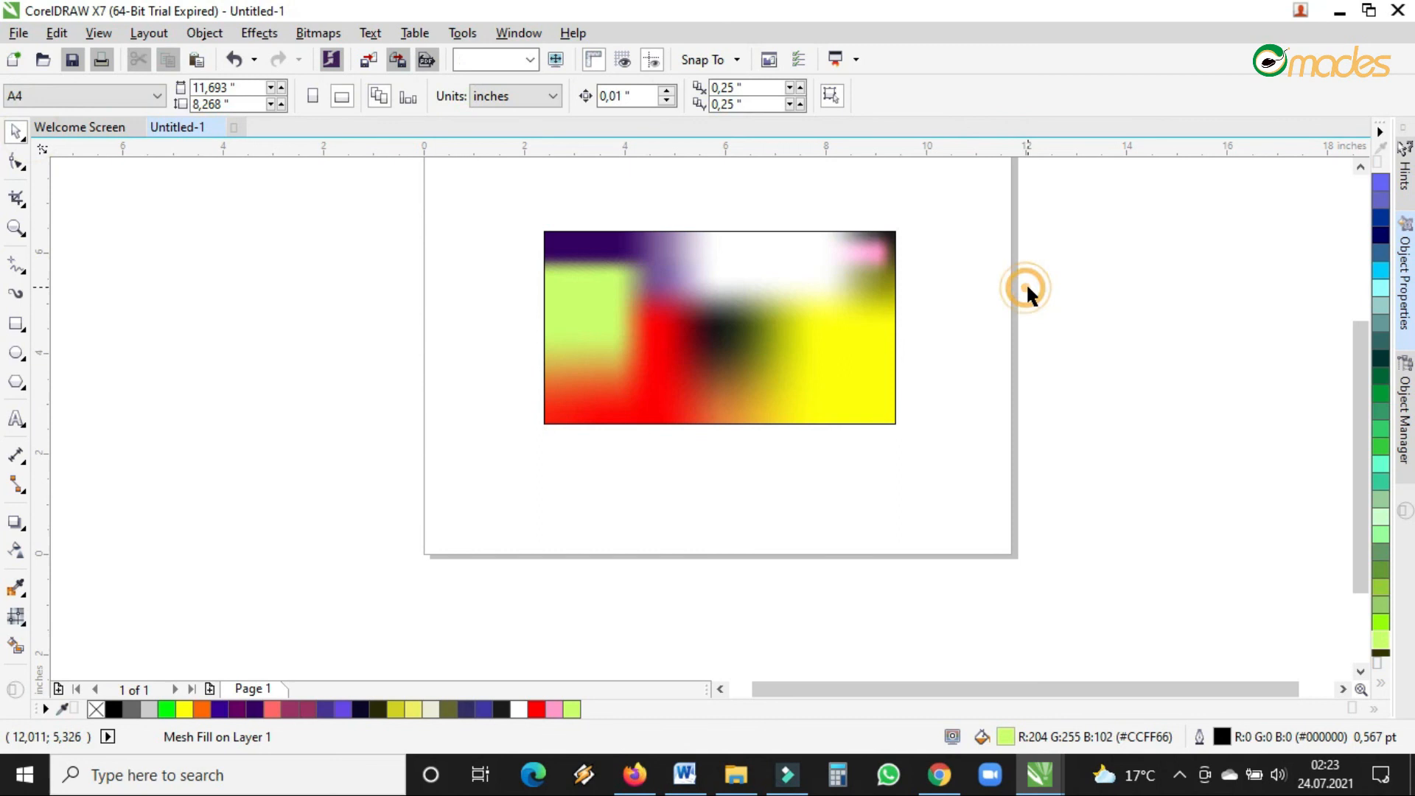
left_click(17, 227)
left_click_drag(475, 201, 954, 466)
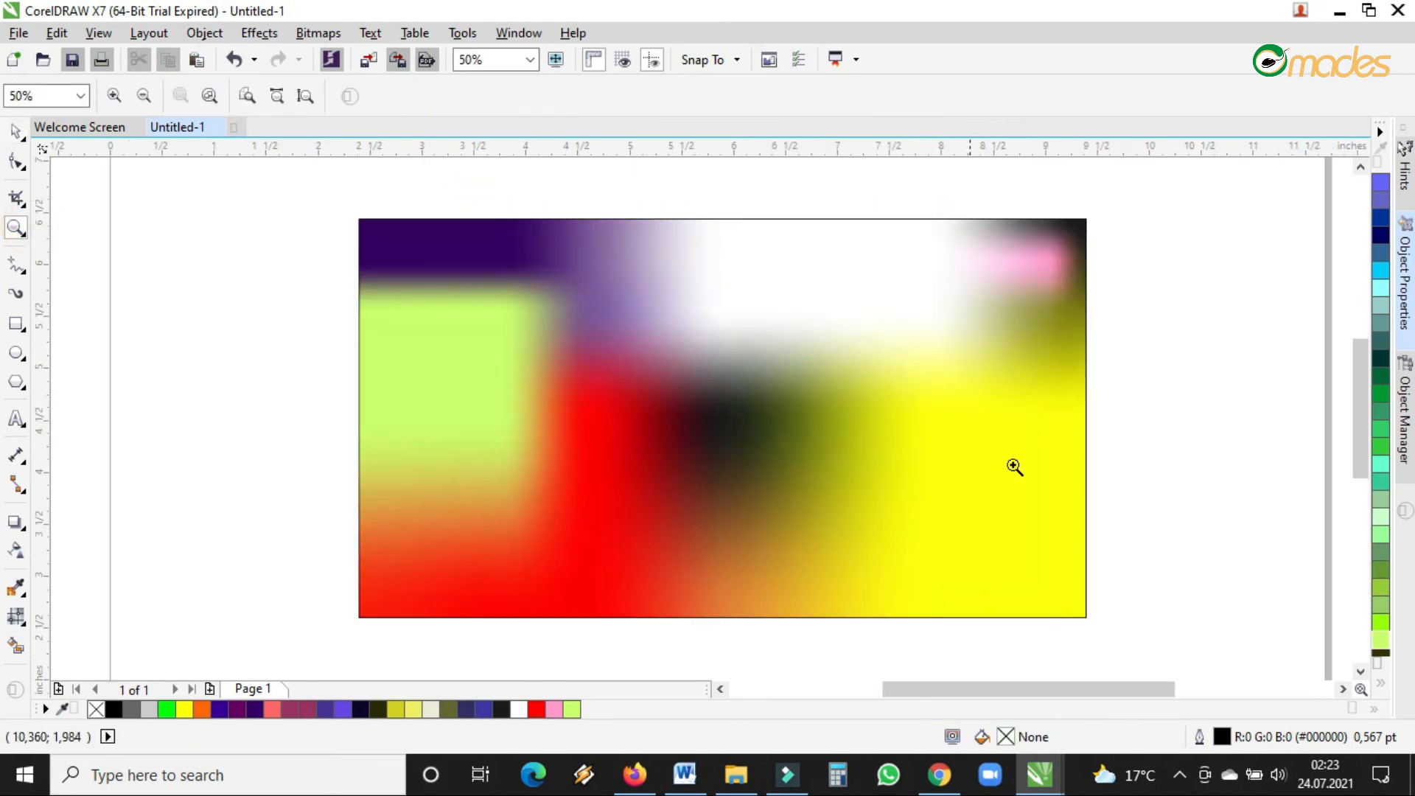